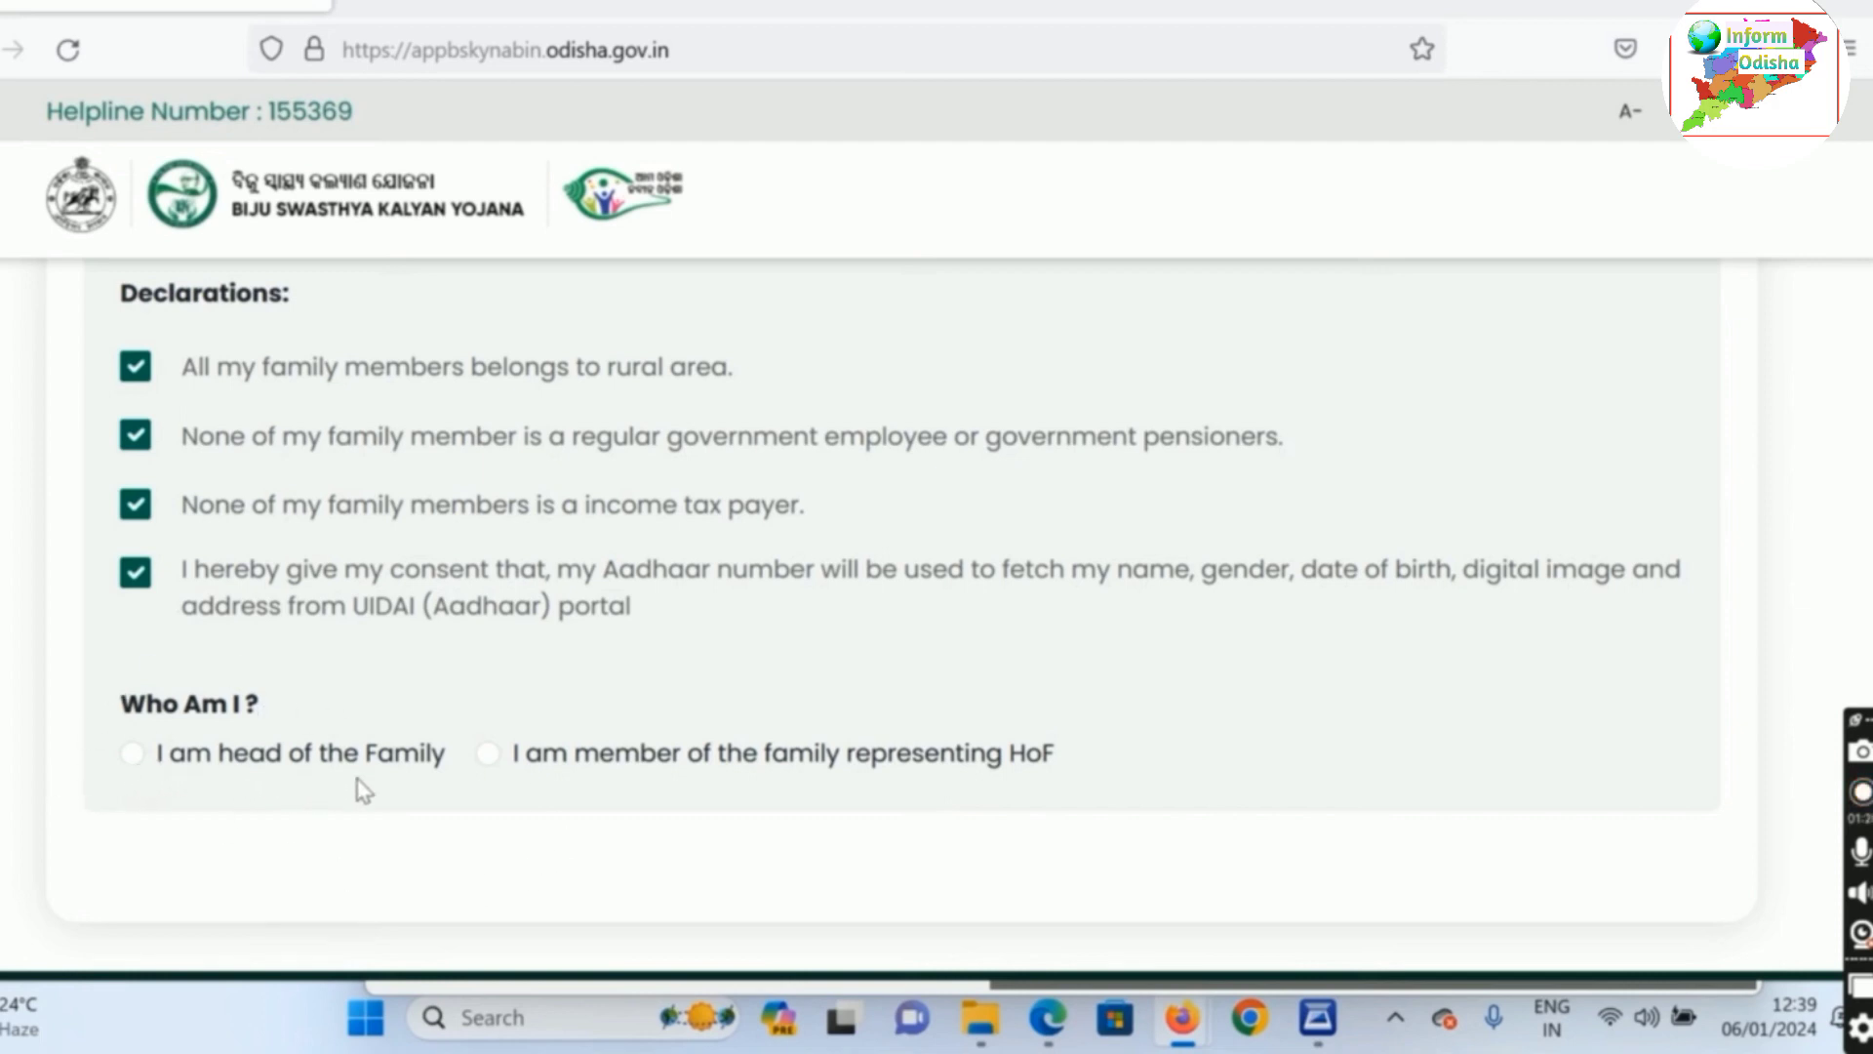
Scroll down past the four ticked declarations to the 'Who Am I?' section
{"action": "scroll", "coordinate": [507, 780], "scroll_direction": "down", "scroll_amount": 1}
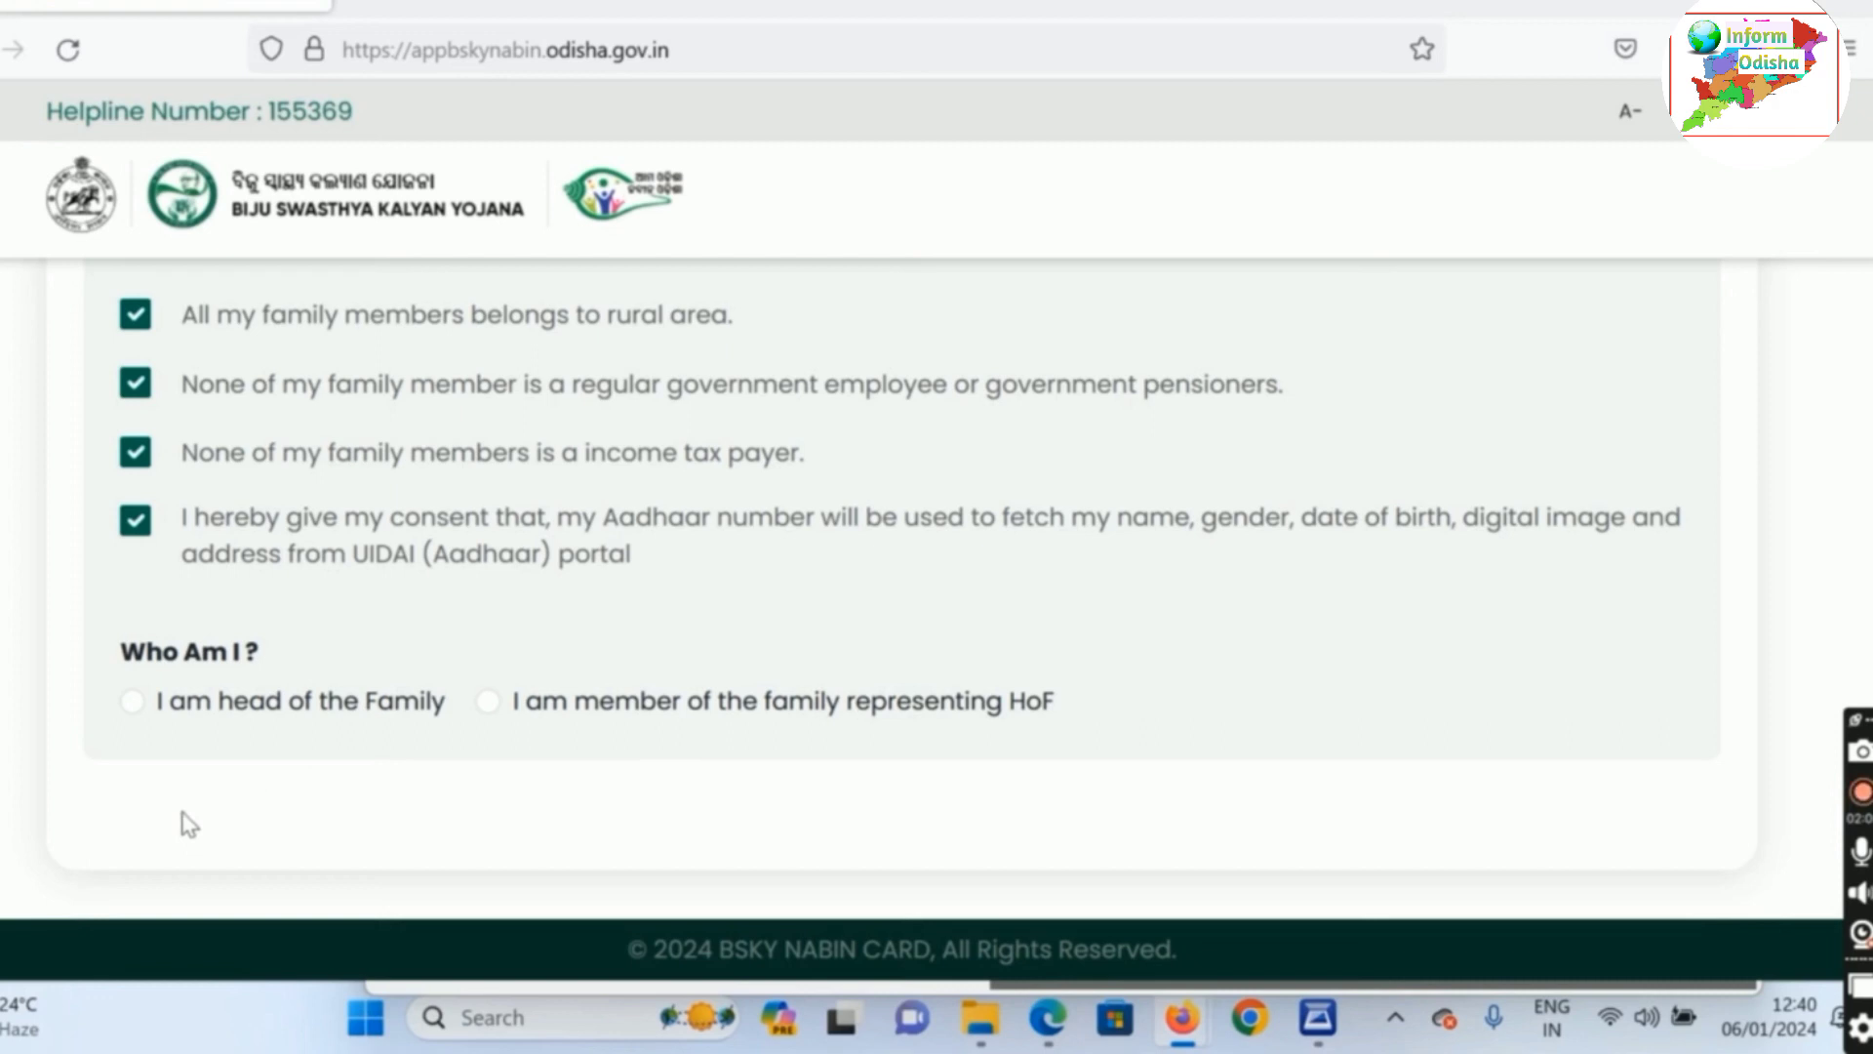
Choose 'I am head of the Family', then enter and verify the applicant's Aadhaar number
{"action": "left_click", "coordinate": [133, 702]}
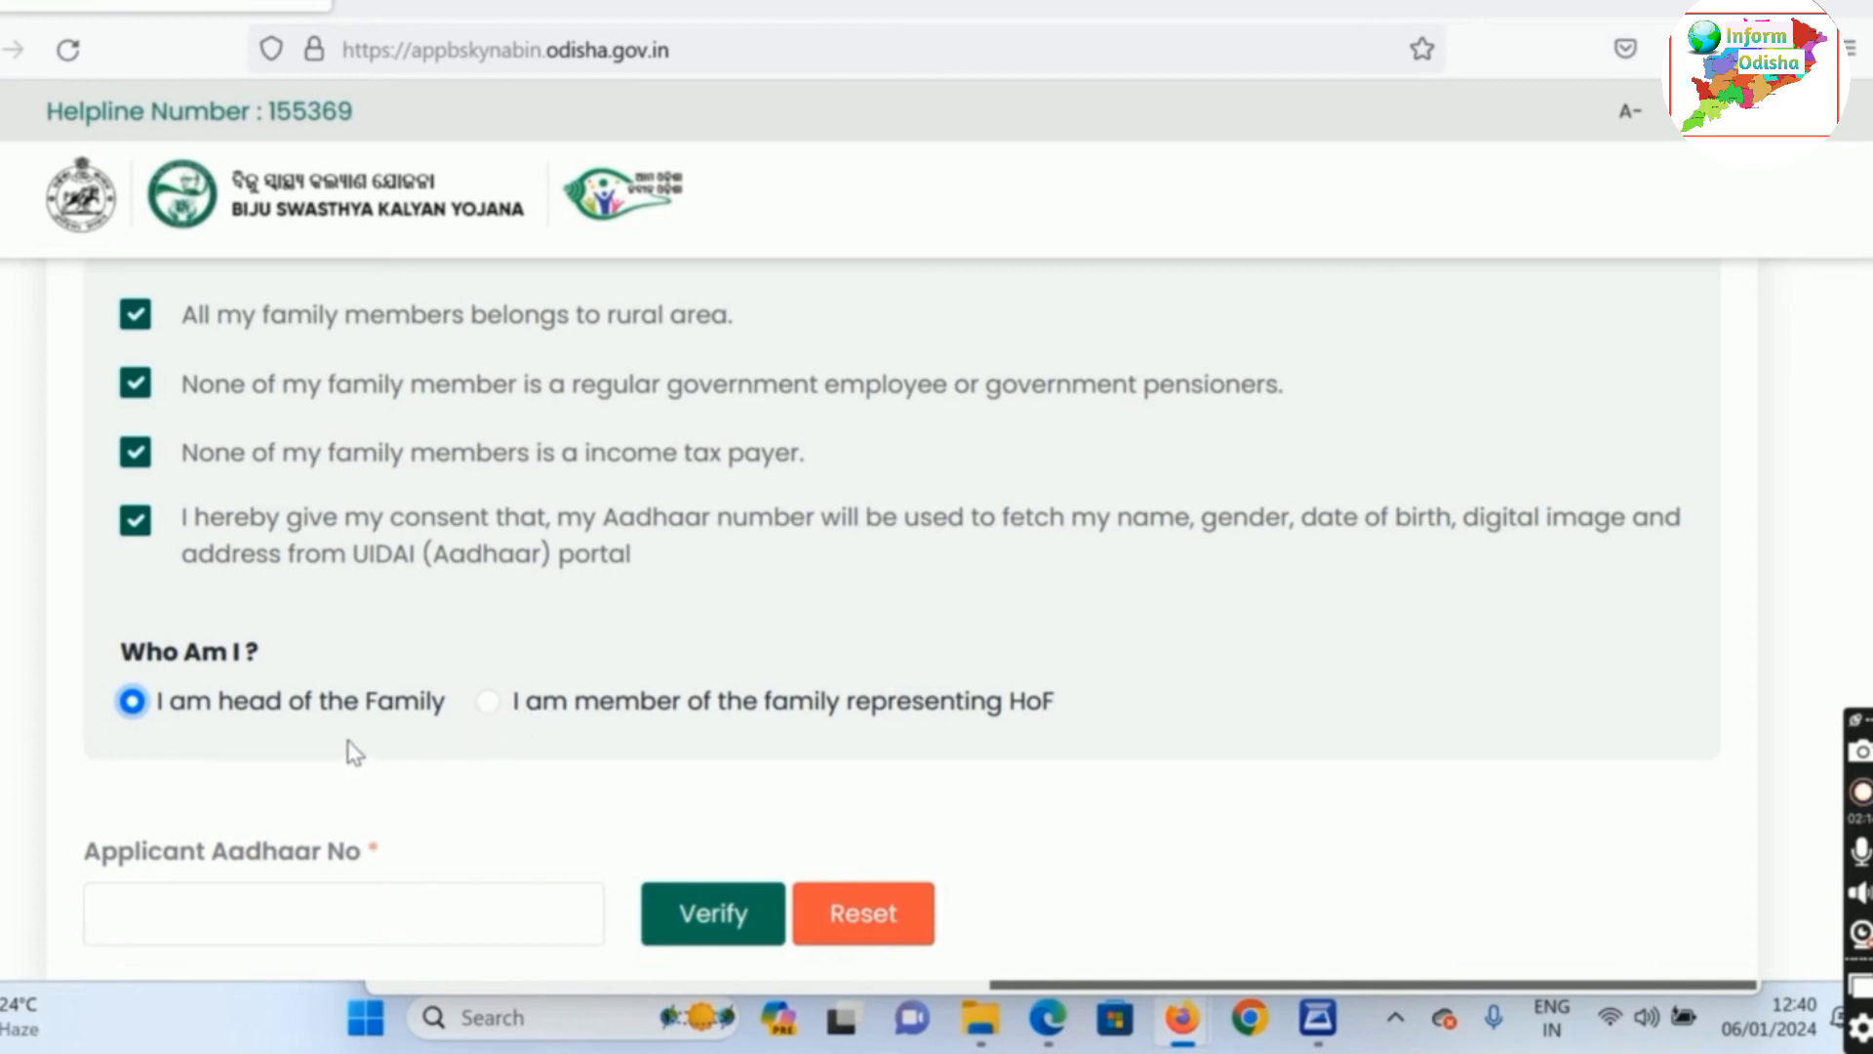
{"action": "scroll", "coordinate": [354, 753], "scroll_direction": "down", "scroll_amount": 2}
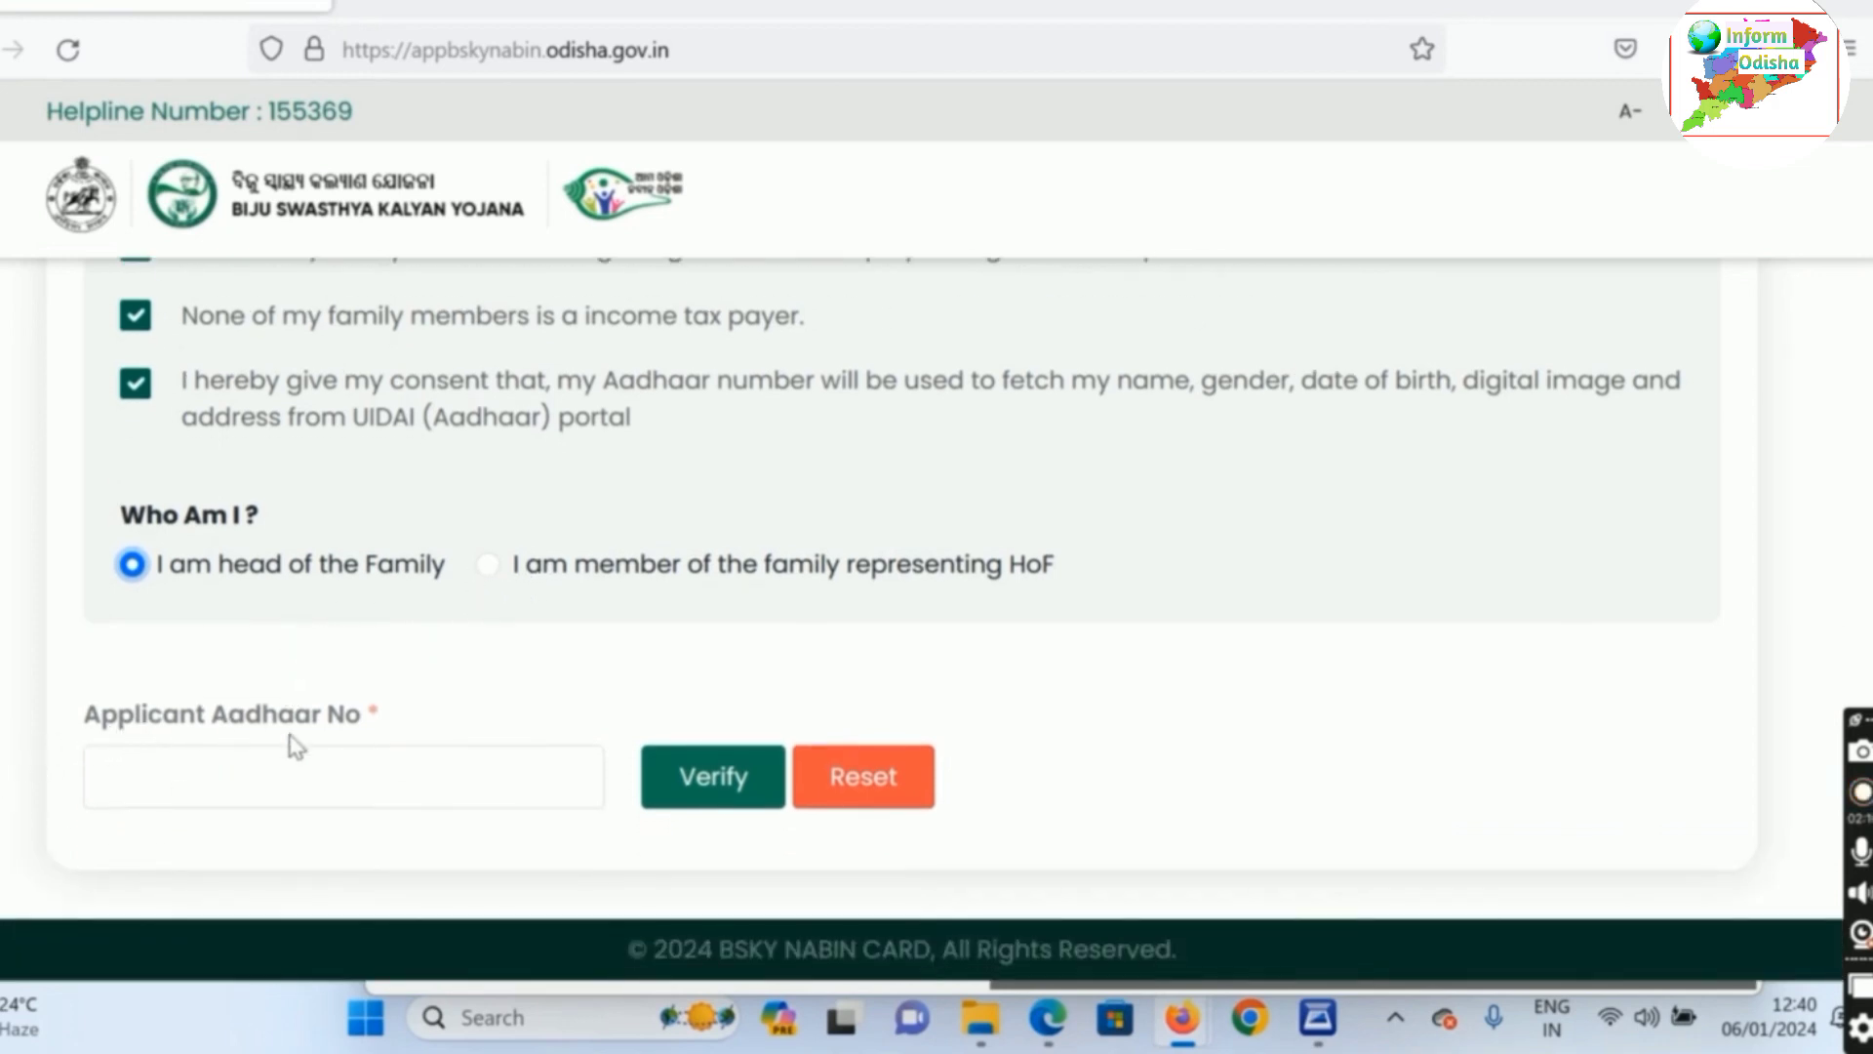
{"action": "left_click", "coordinate": [182, 784]}
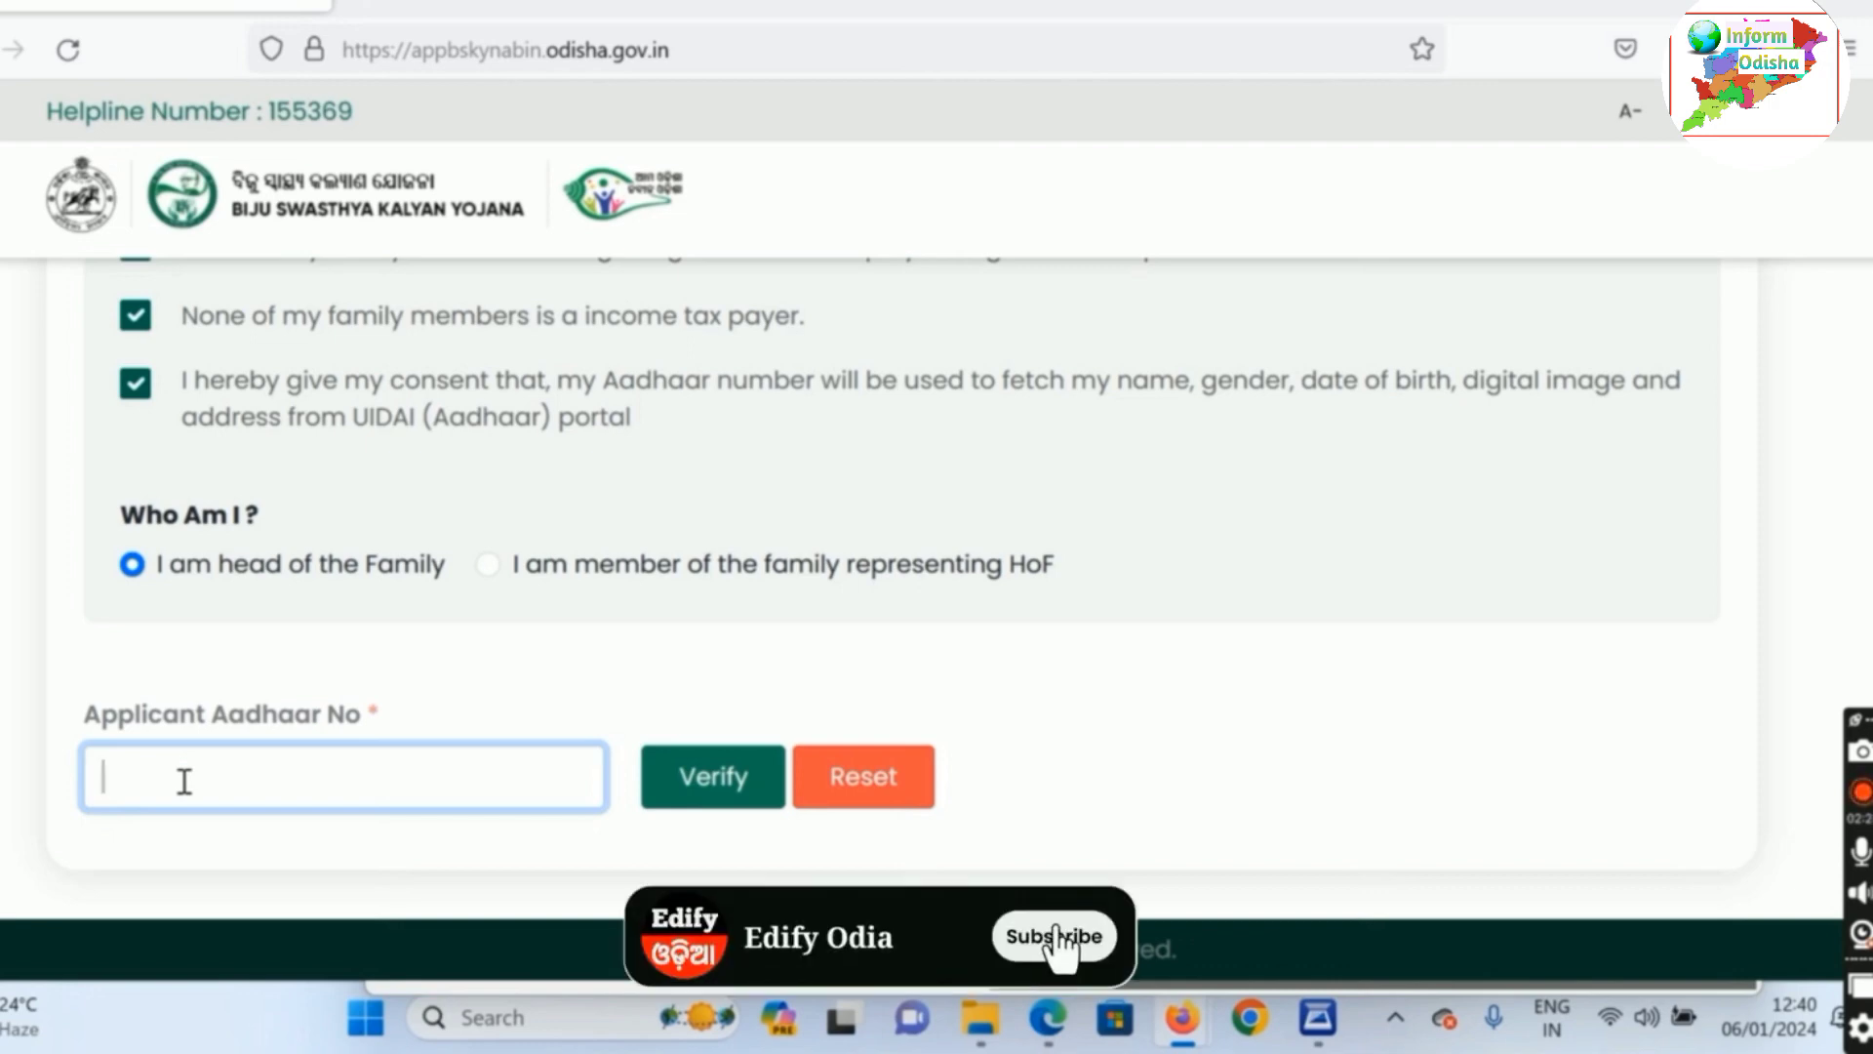
{"action": "type", "text": "86"}
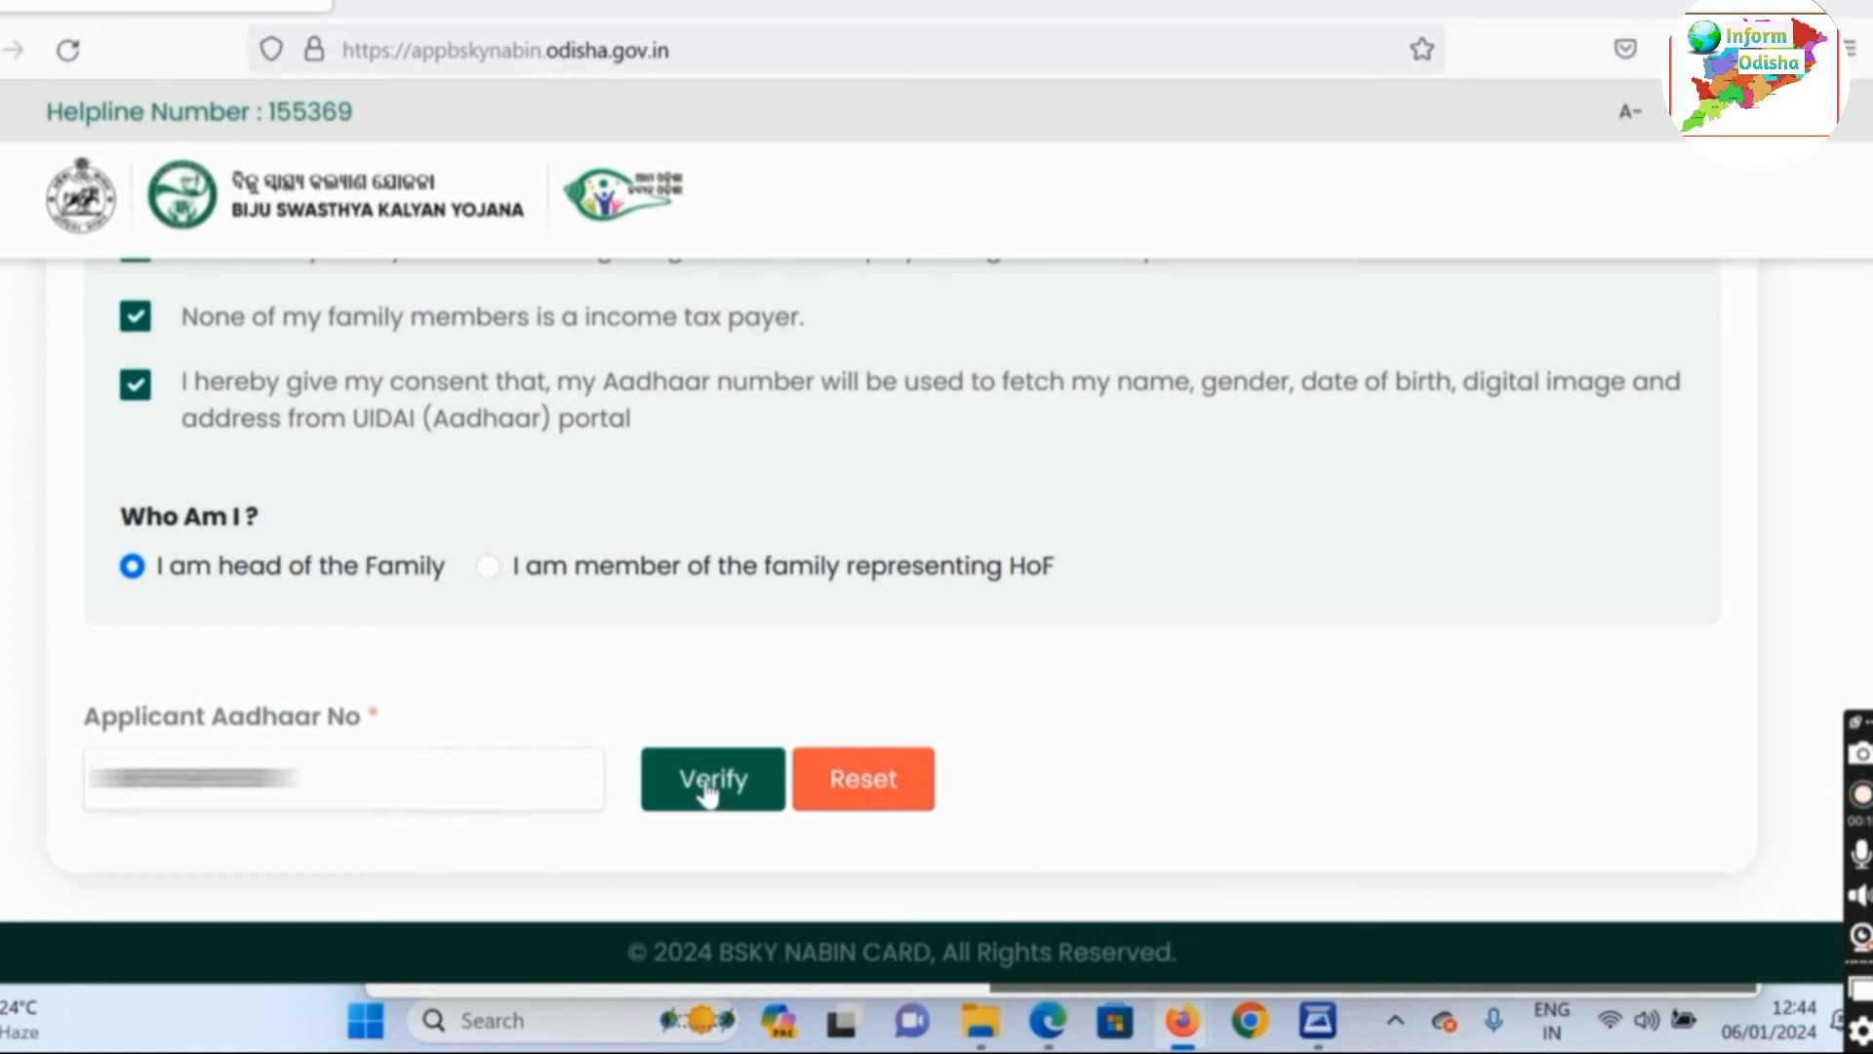
{"action": "left_click", "coordinate": [722, 788]}
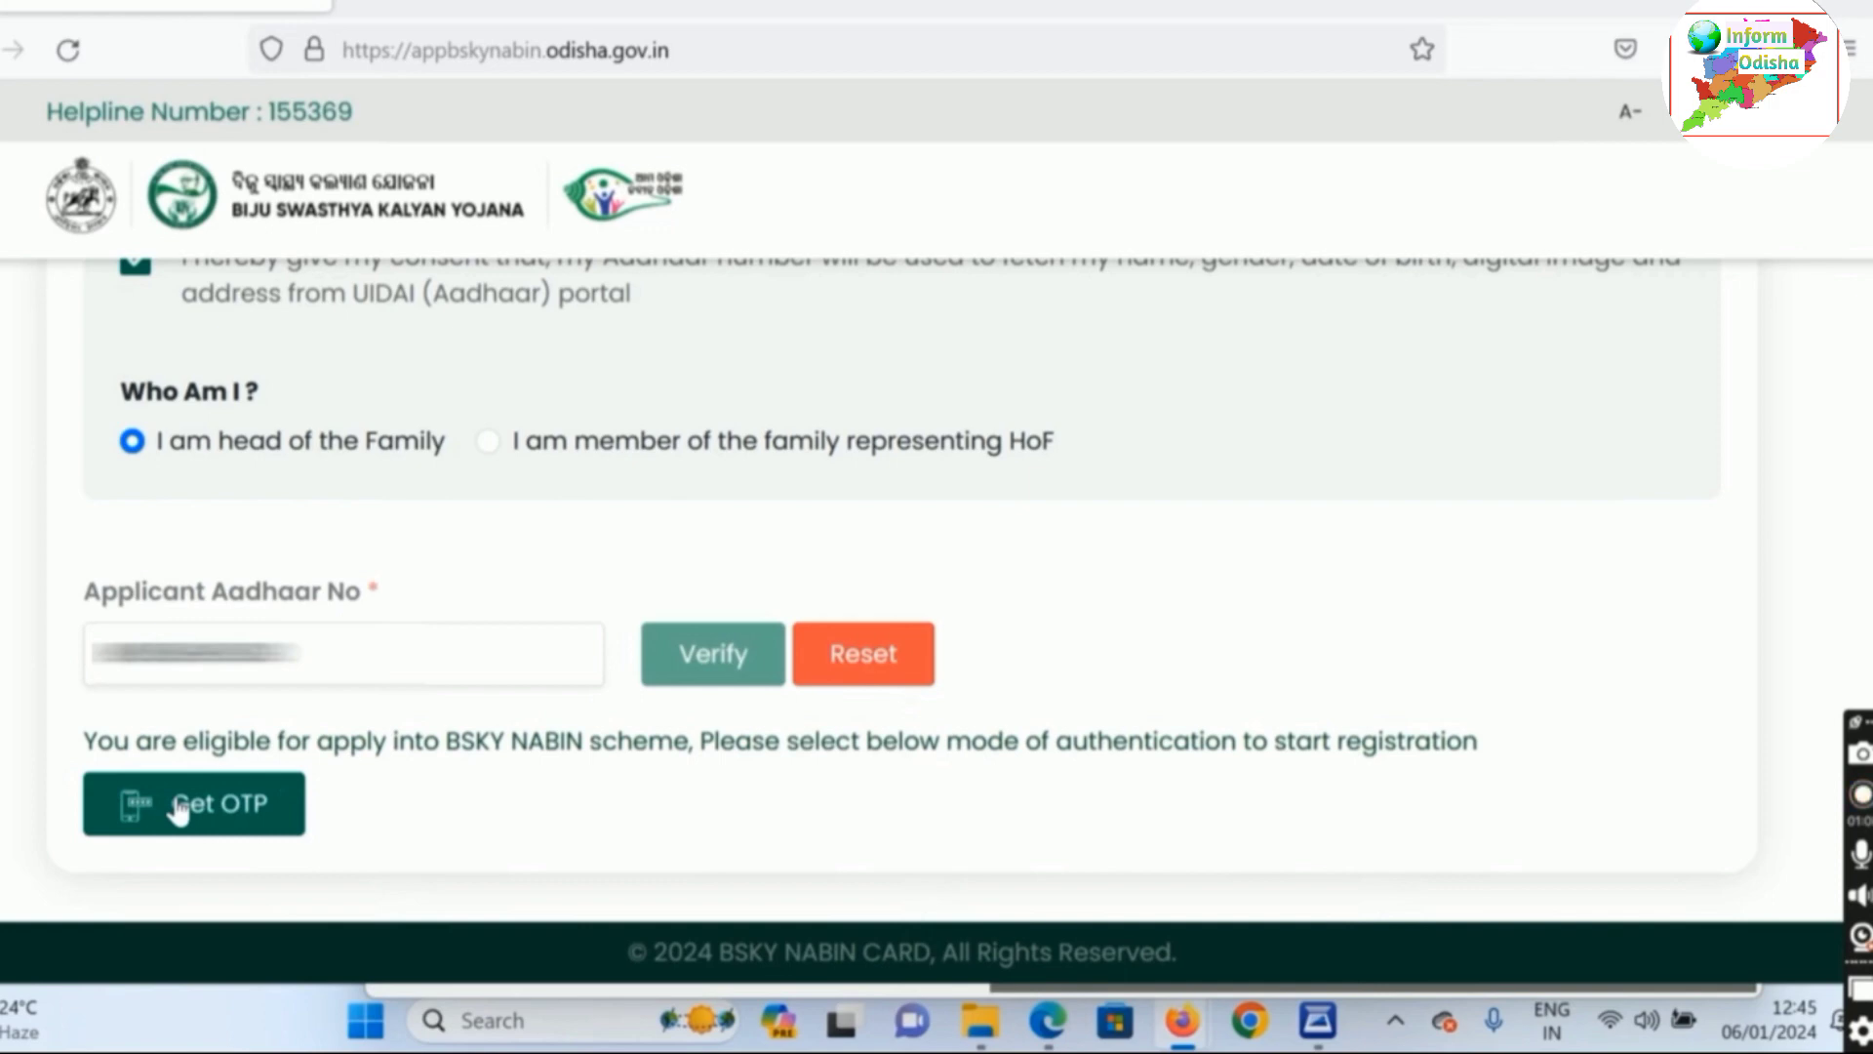
Request an OTP to the registered mobile and enter the received code
{"action": "left_click", "coordinate": [178, 806]}
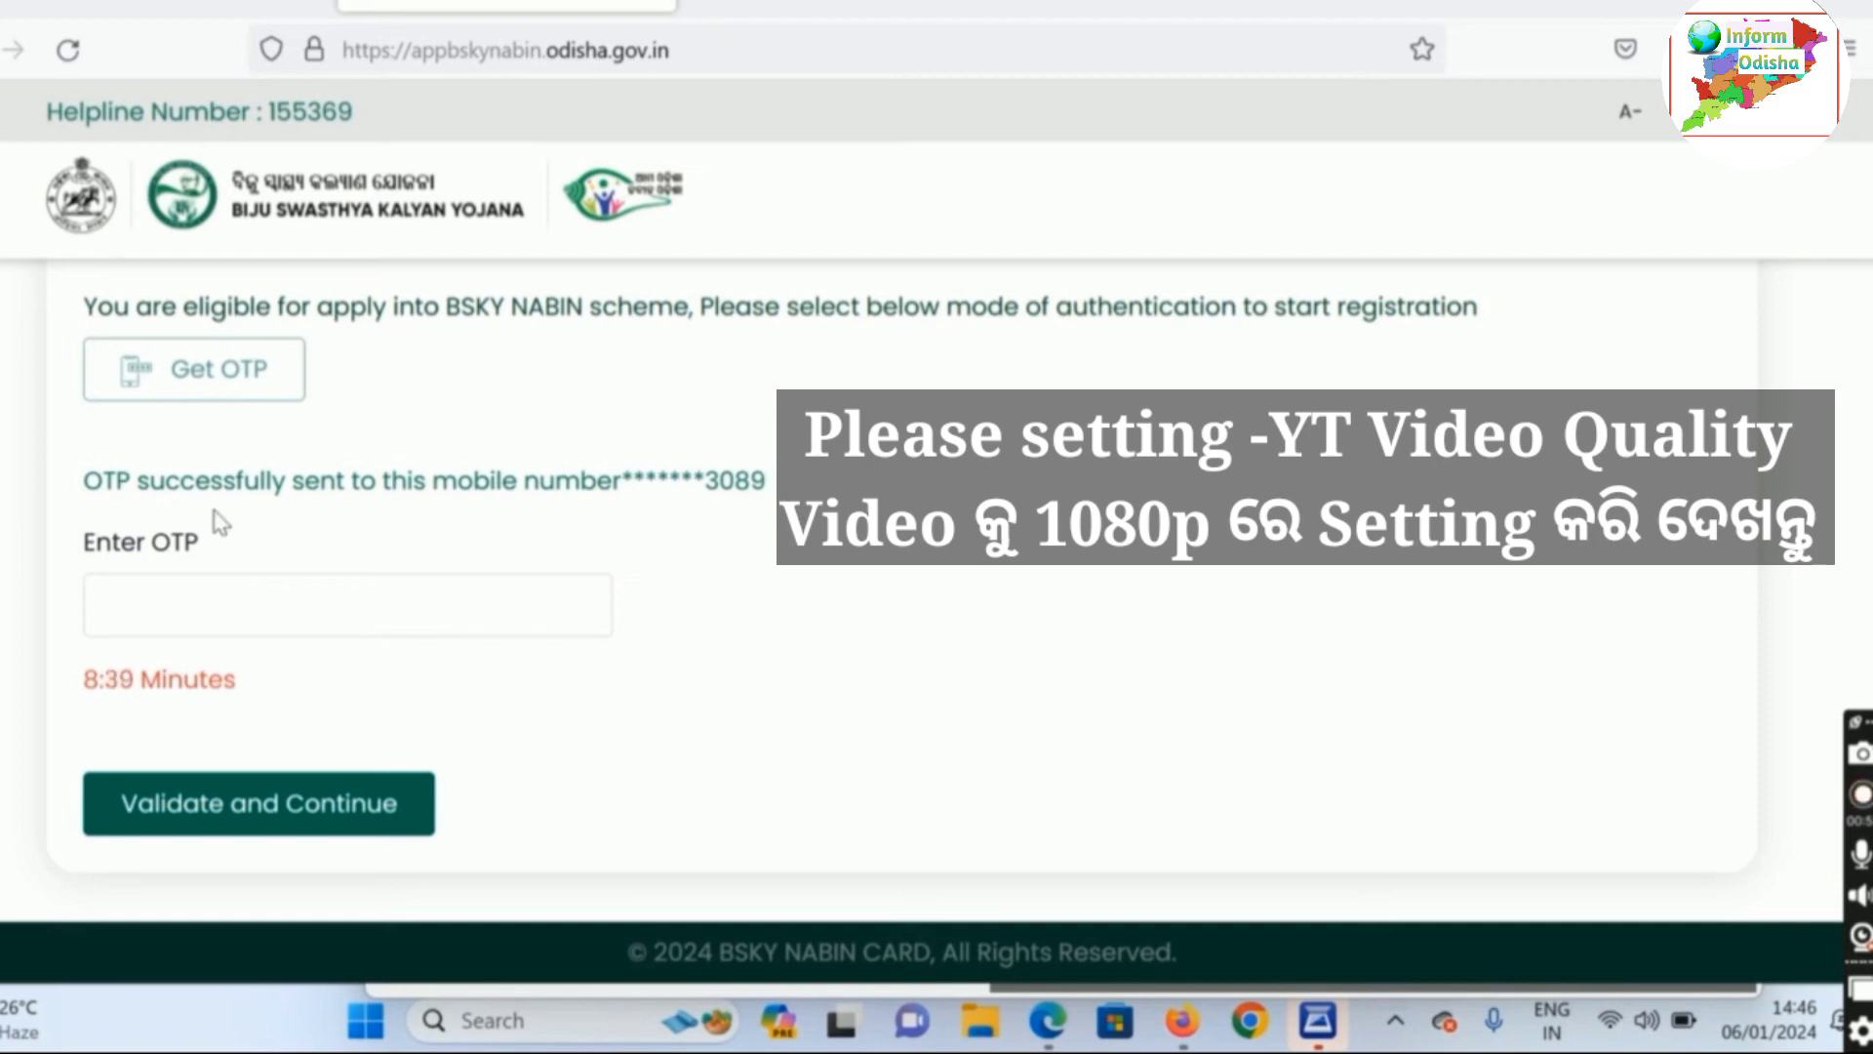
{"action": "left_click", "coordinate": [152, 595]}
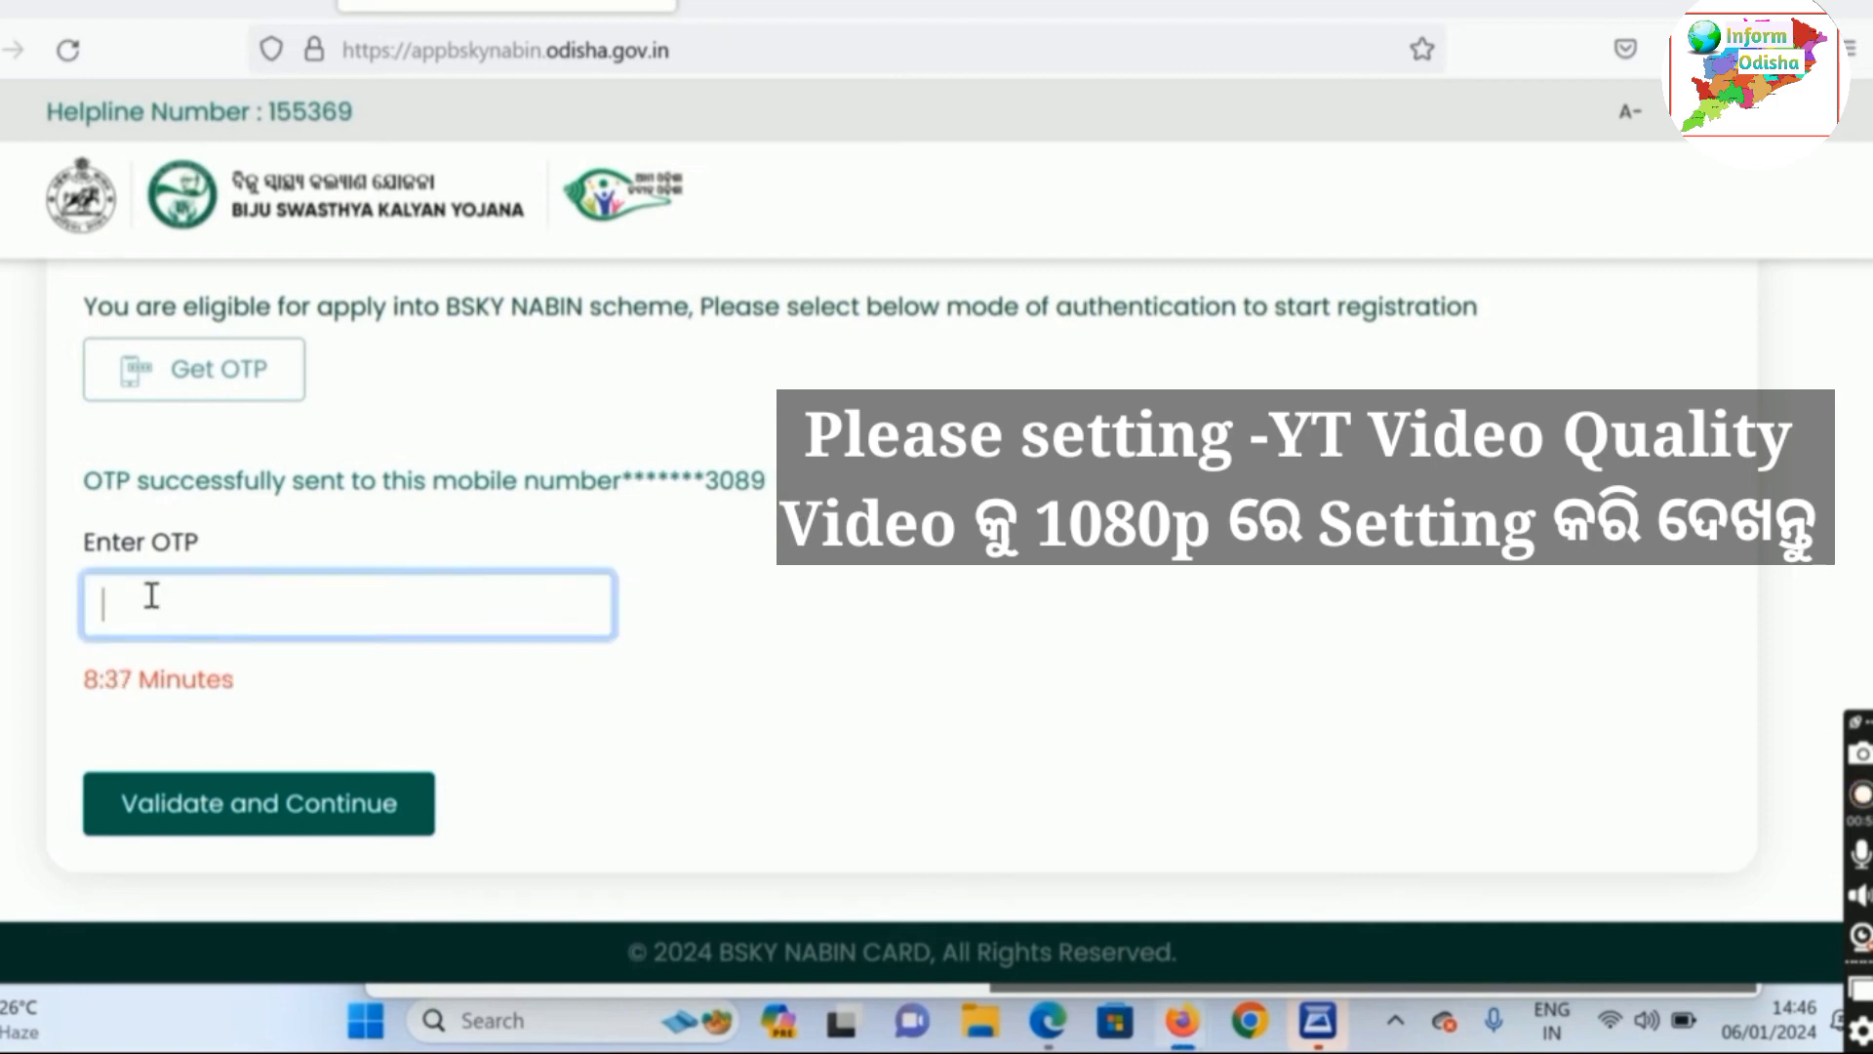
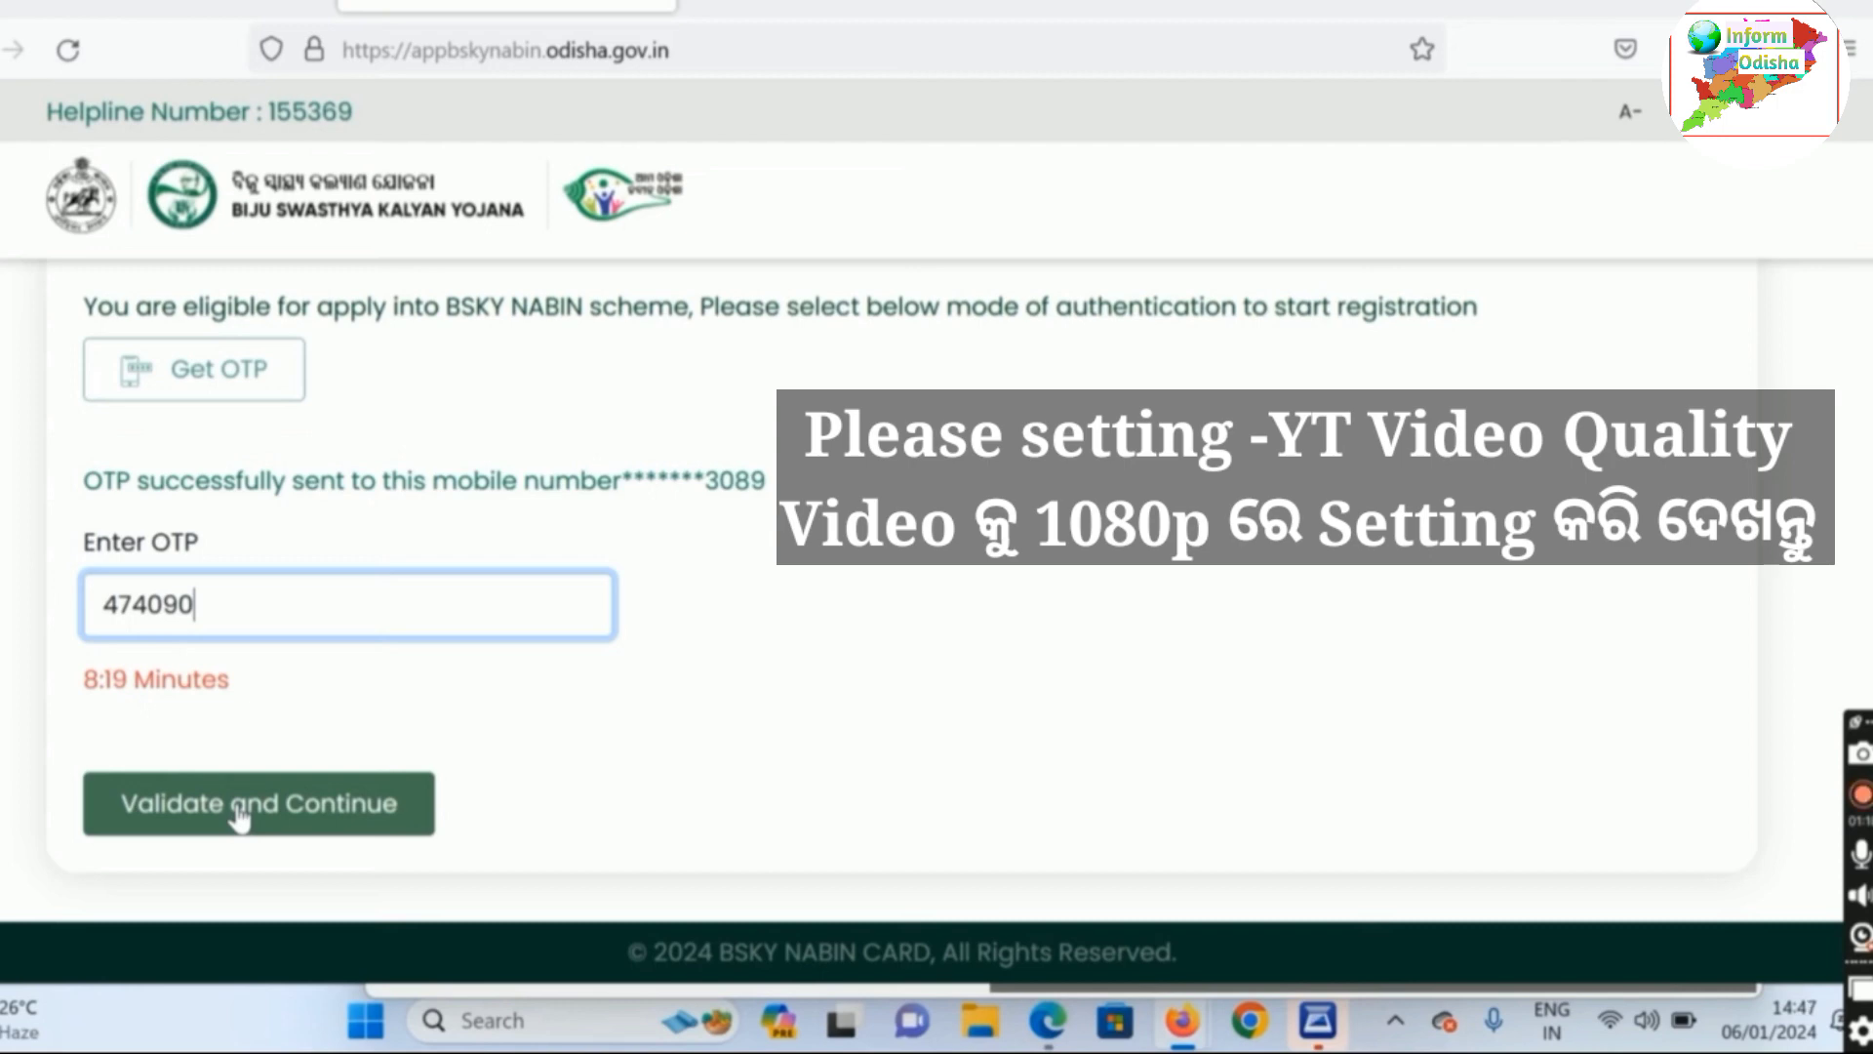
Validate the OTP to reach the registration form, then fill in the father's and mother's names
{"action": "left_click", "coordinate": [239, 816]}
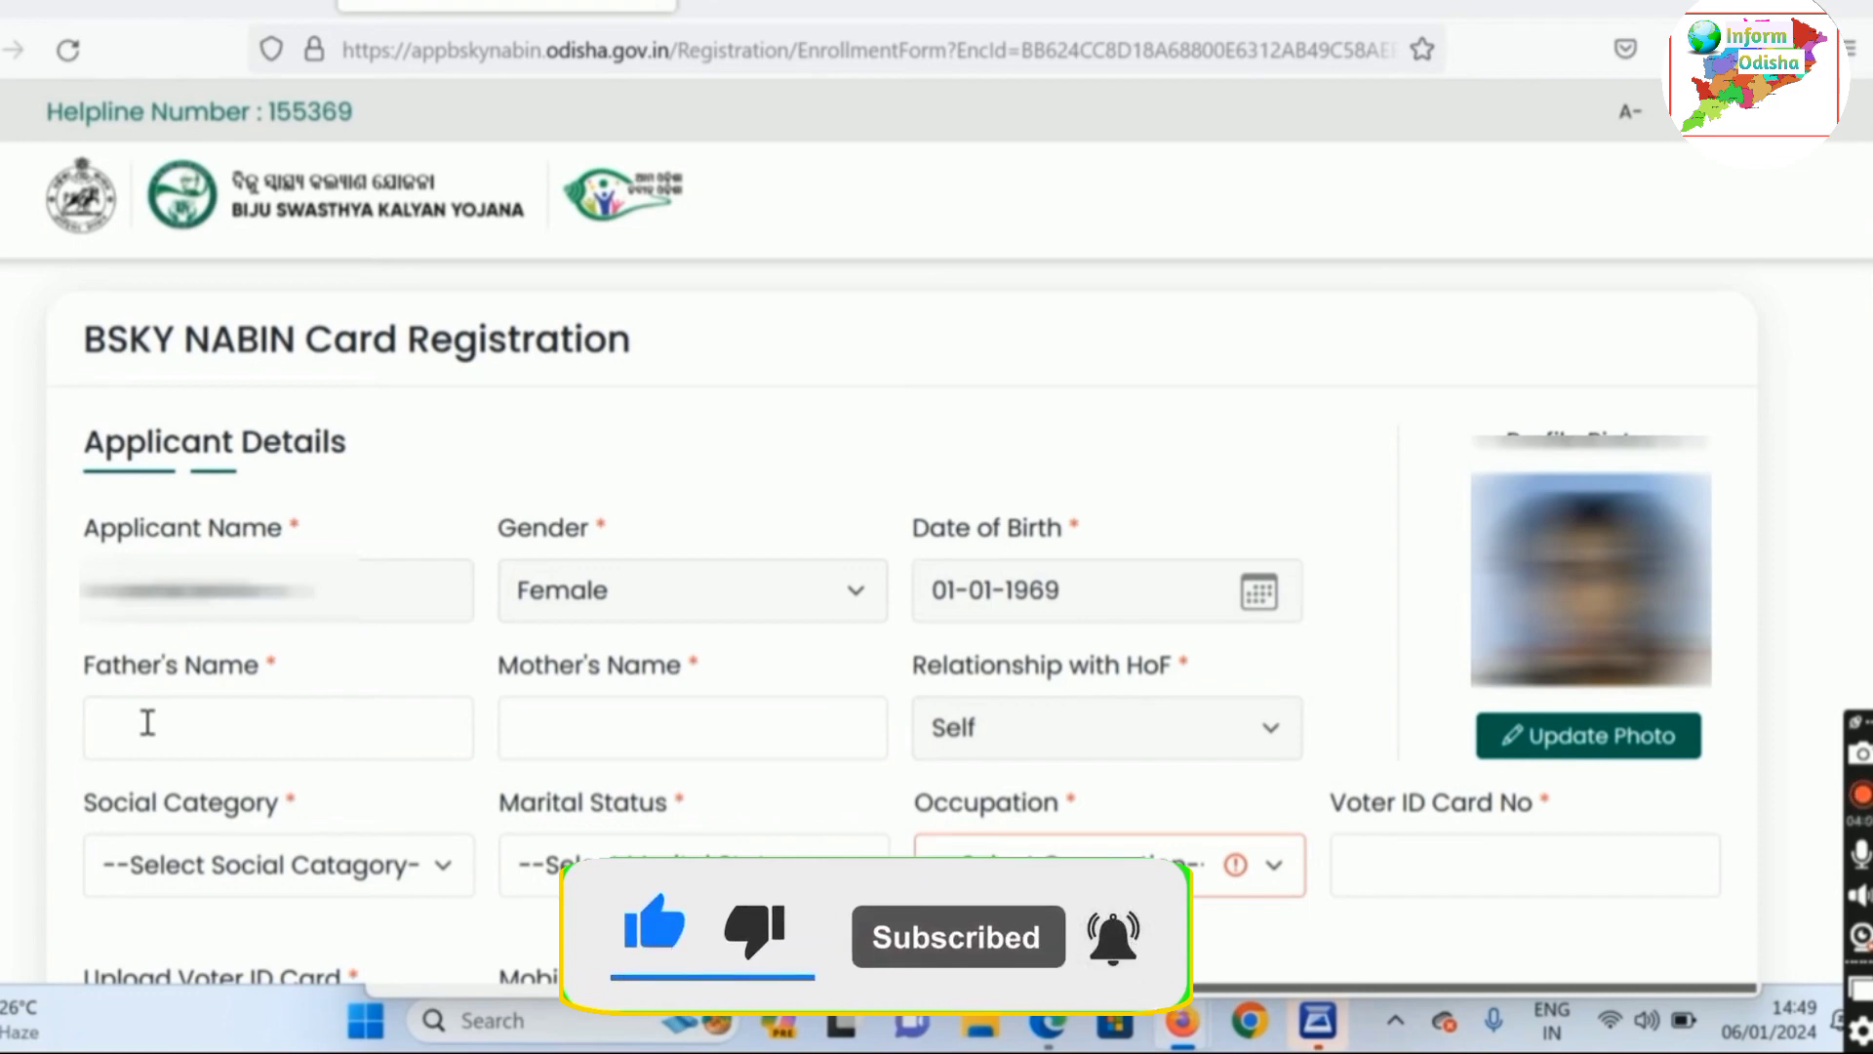
{"action": "left_click", "coordinate": [147, 722]}
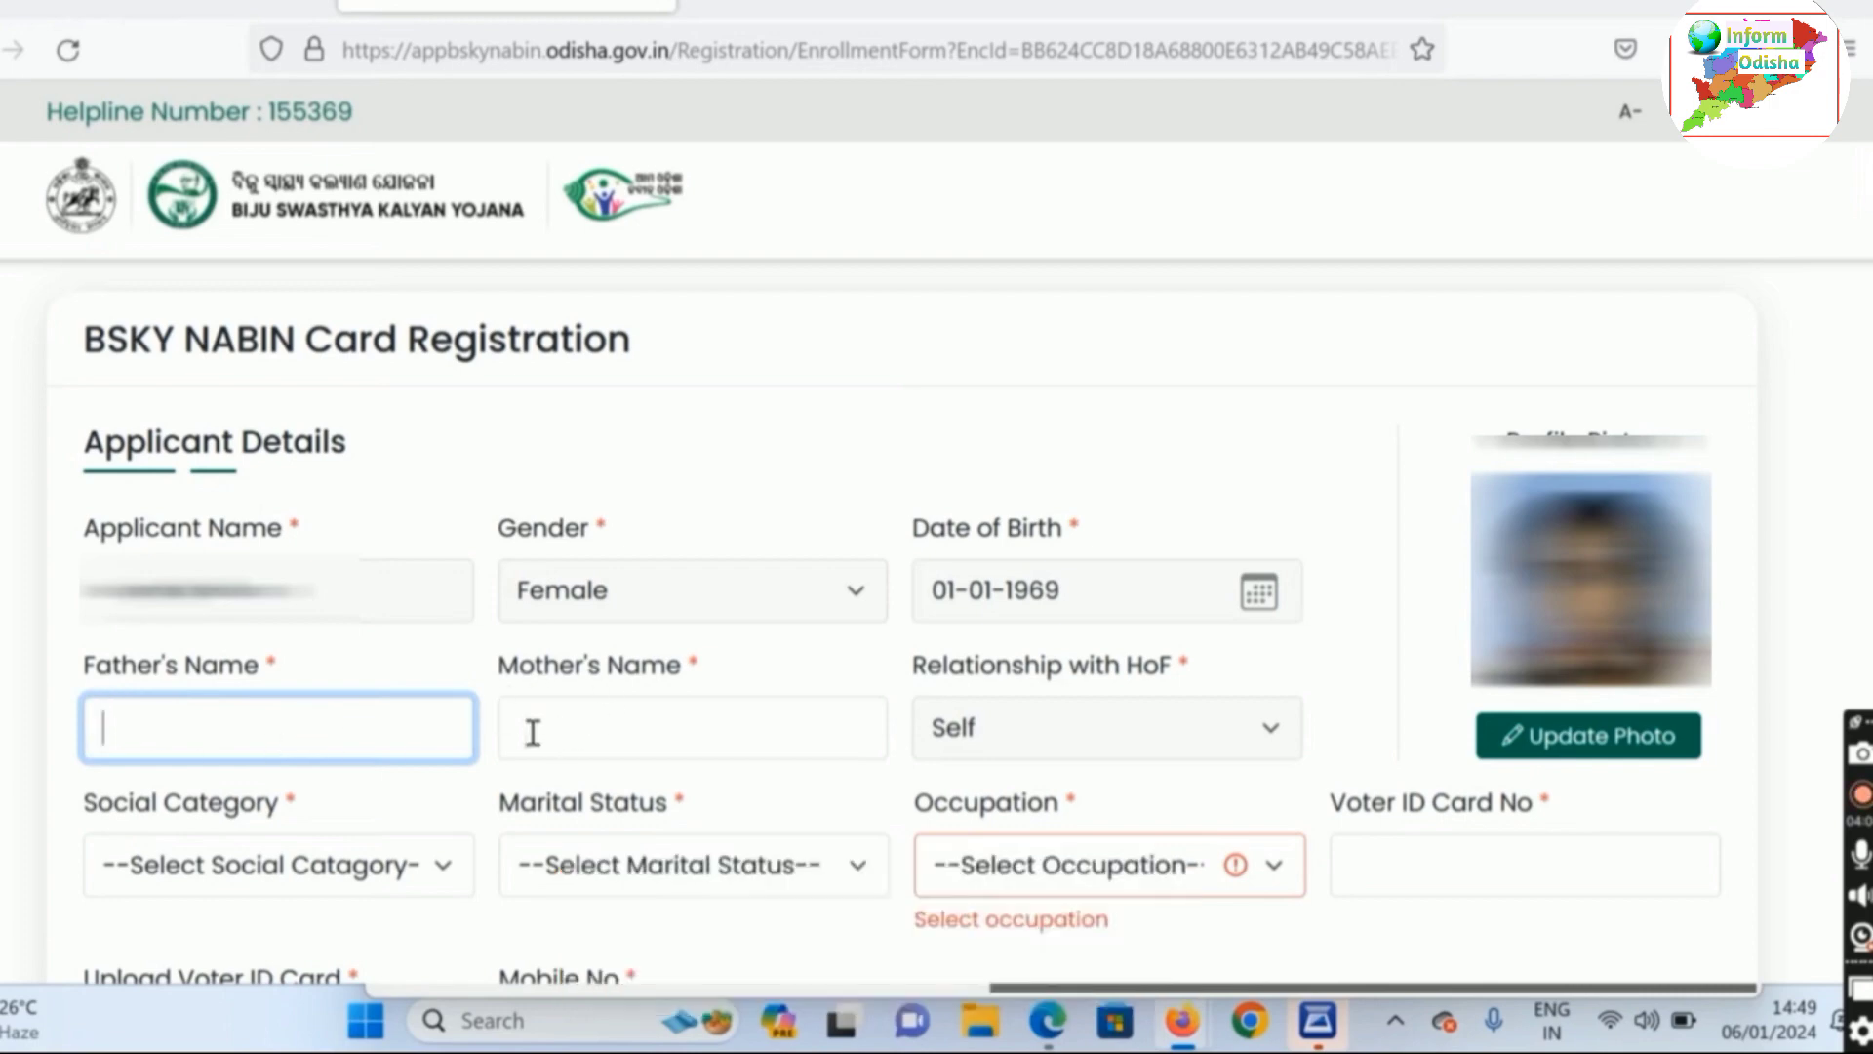
{"action": "left_click", "coordinate": [591, 737]}
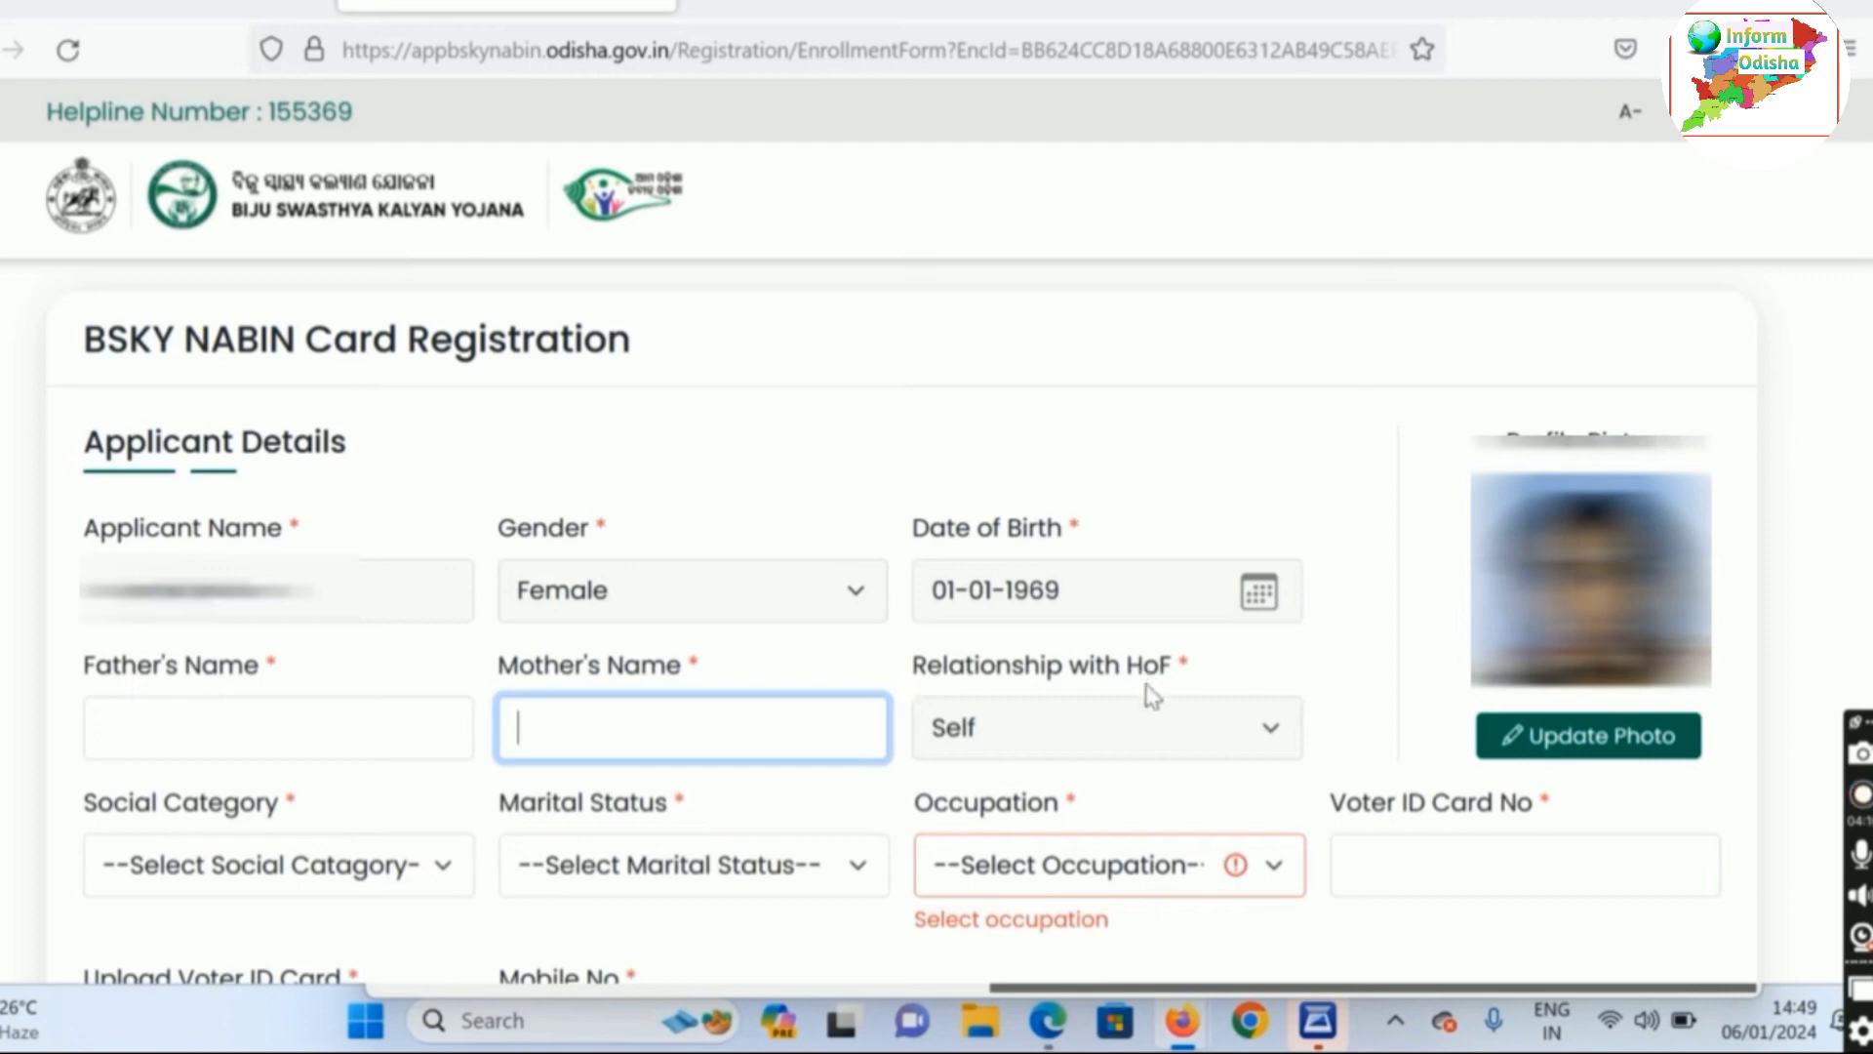
{"action": "left_click", "coordinate": [1062, 730]}
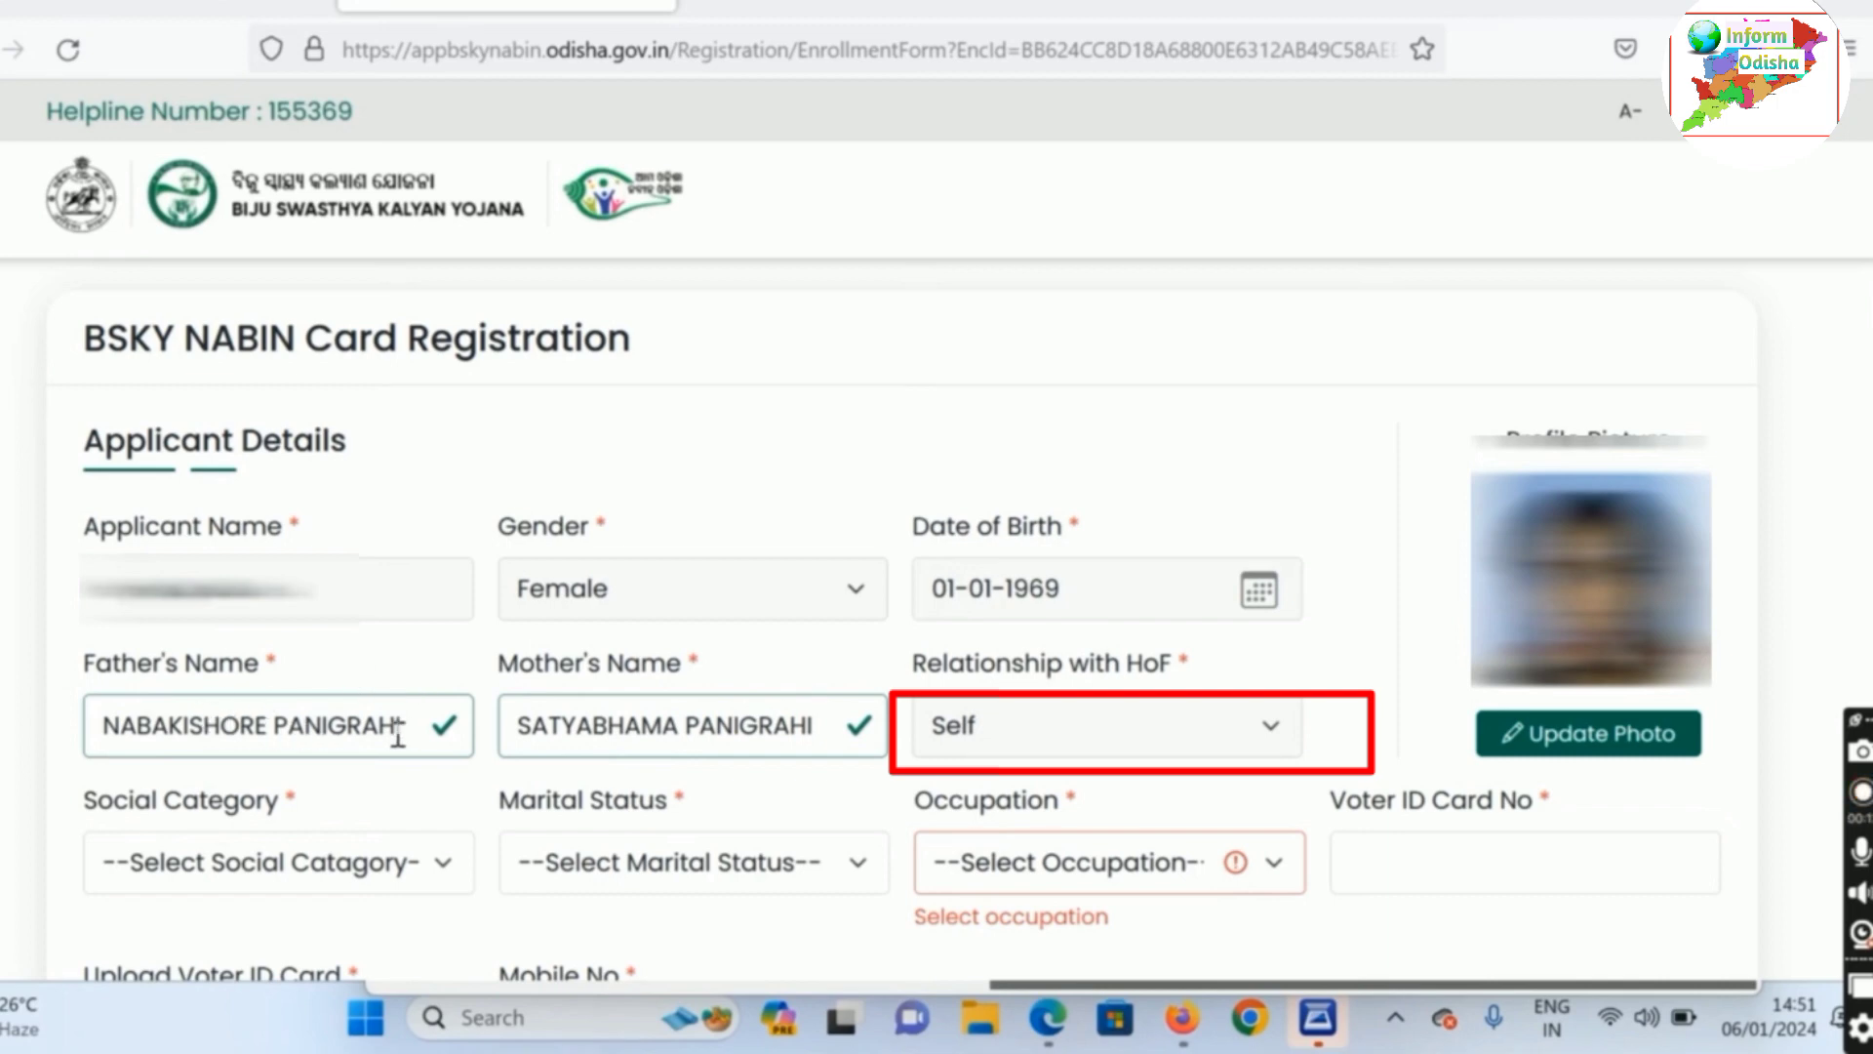
Choose General category, Widow marital status and House Wife occupation, then fill the Voter ID Card No
{"action": "scroll", "coordinate": [447, 763], "scroll_direction": "down", "scroll_amount": 2}
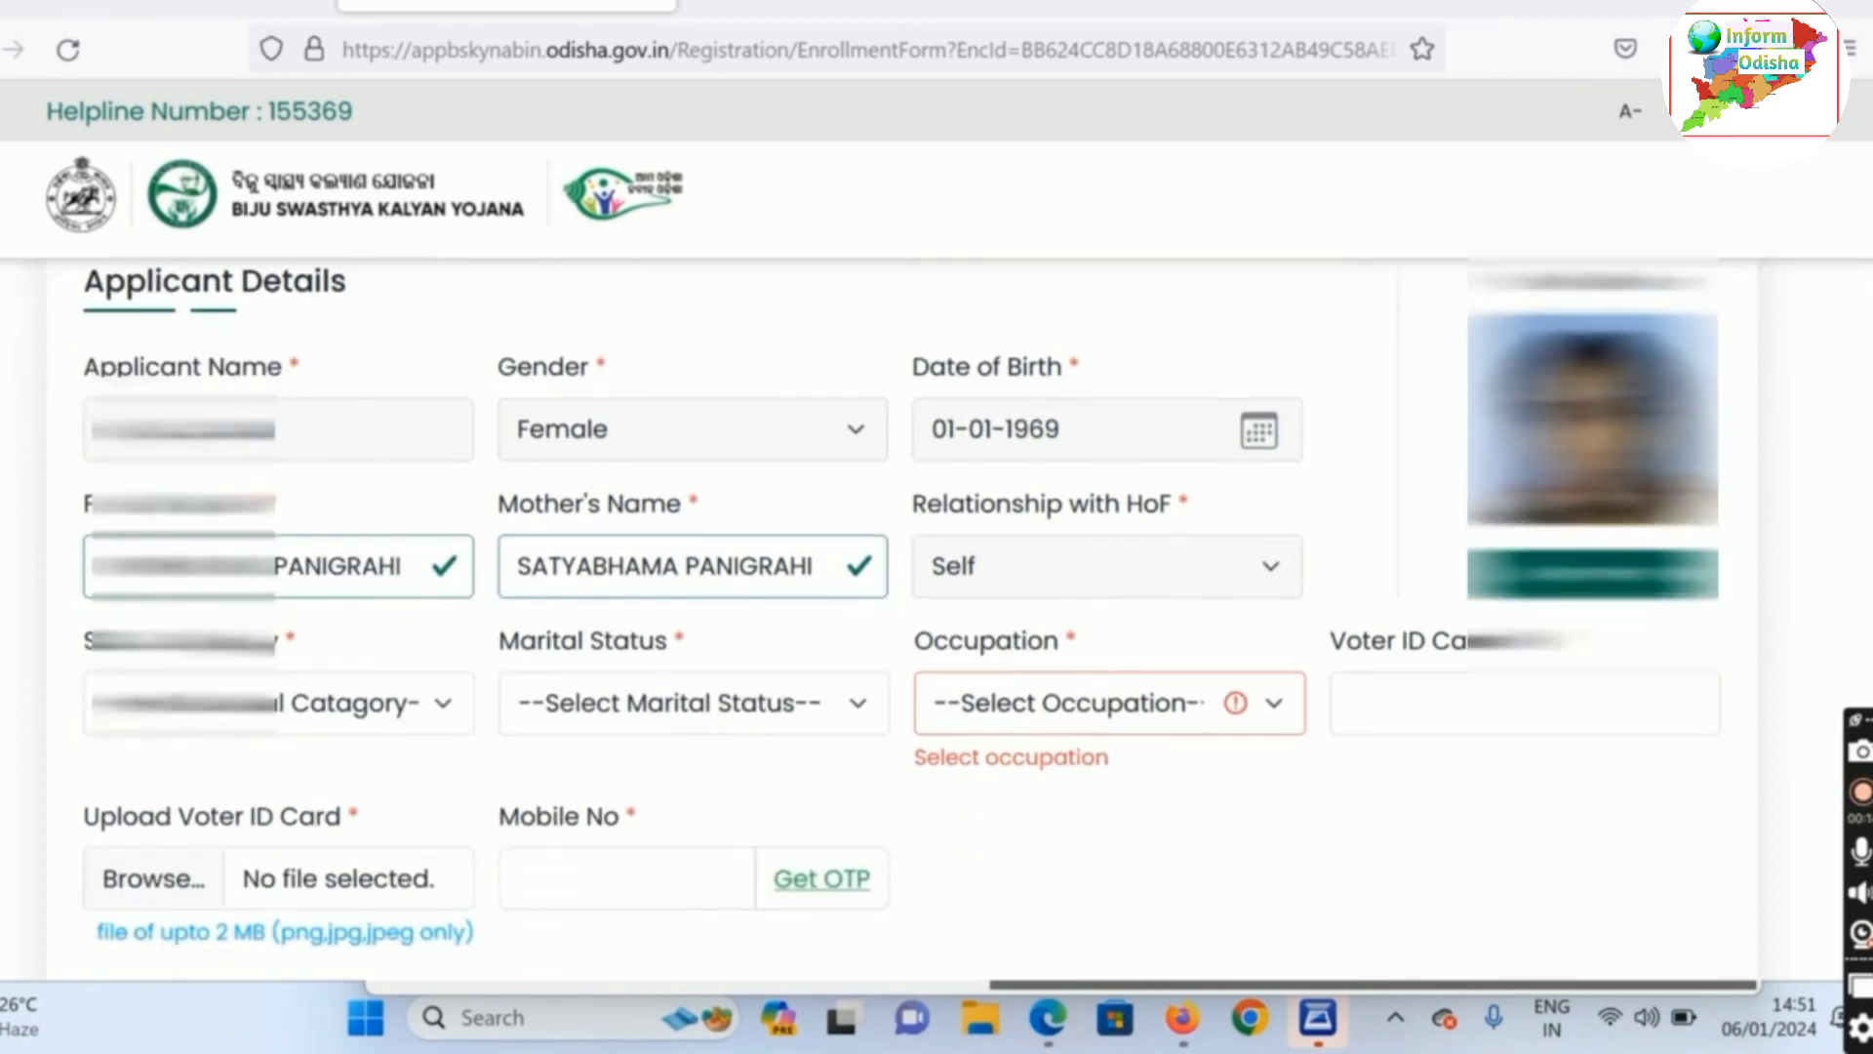
{"action": "left_click", "coordinate": [208, 702]}
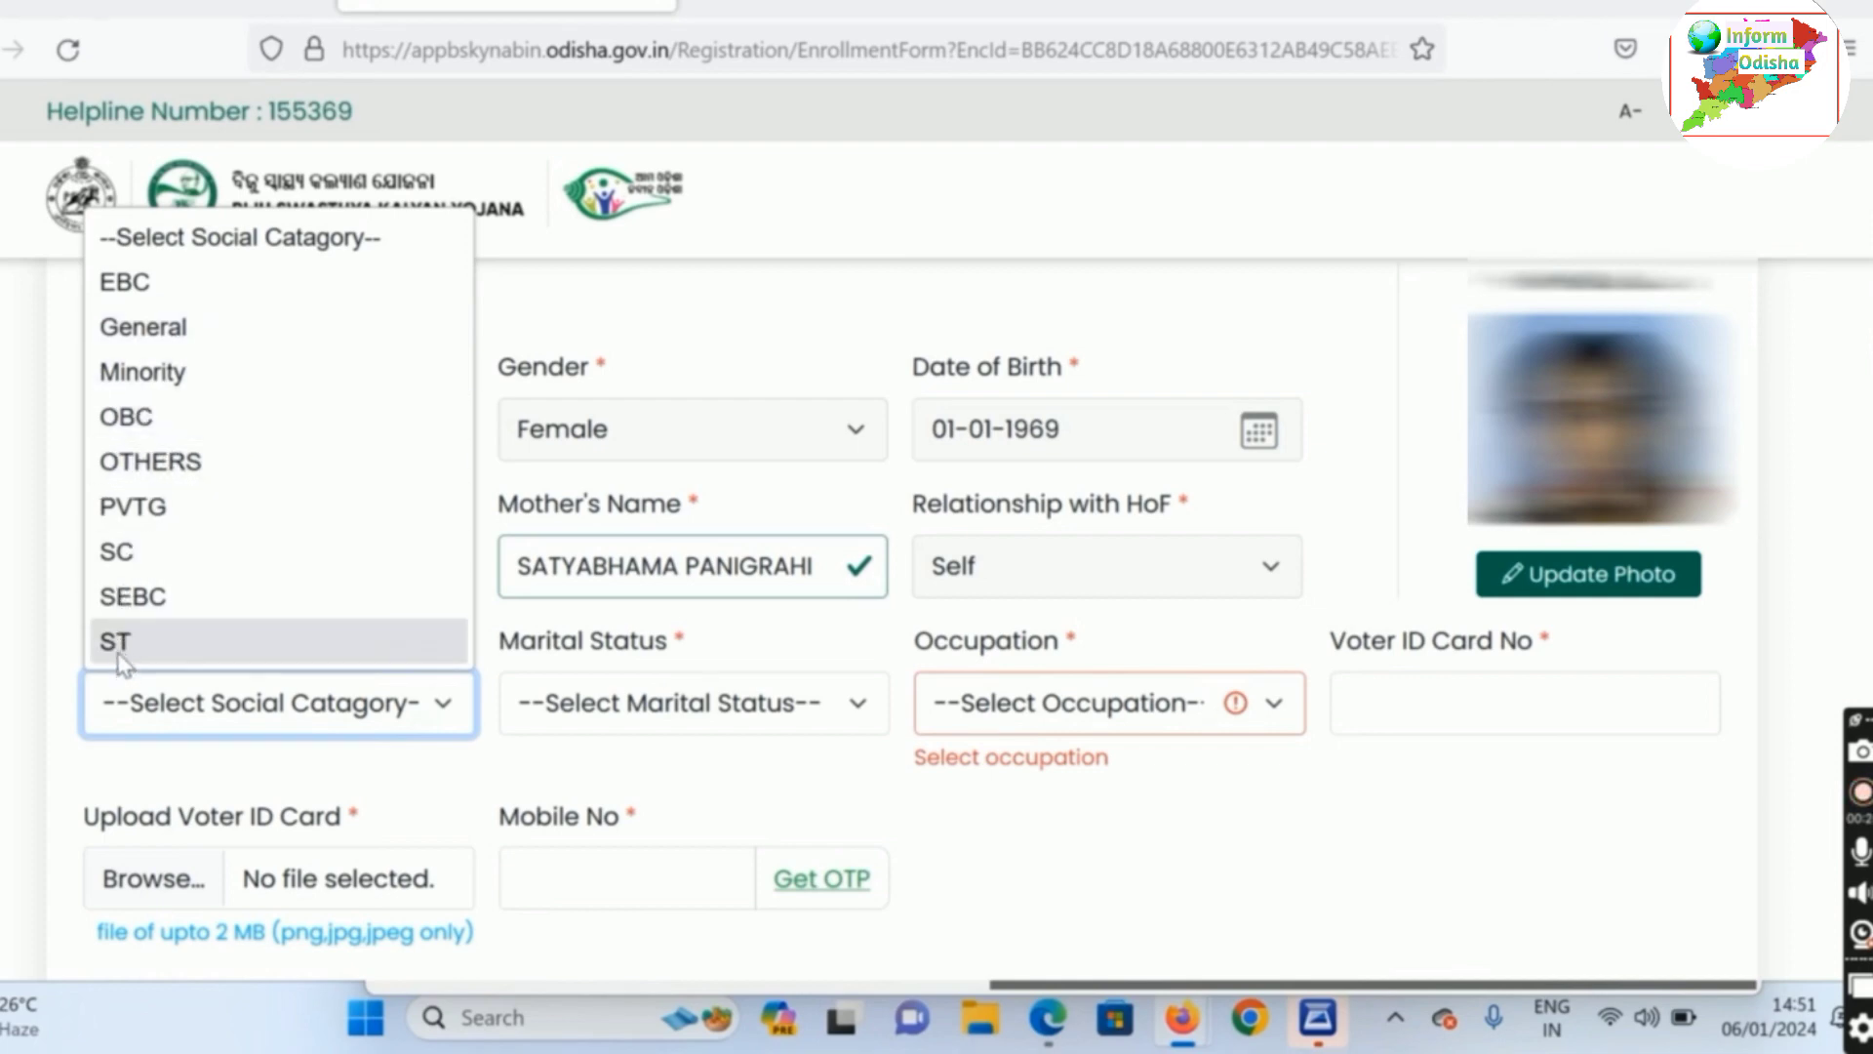
{"action": "left_click", "coordinate": [125, 328]}
{"action": "left_click", "coordinate": [472, 771]}
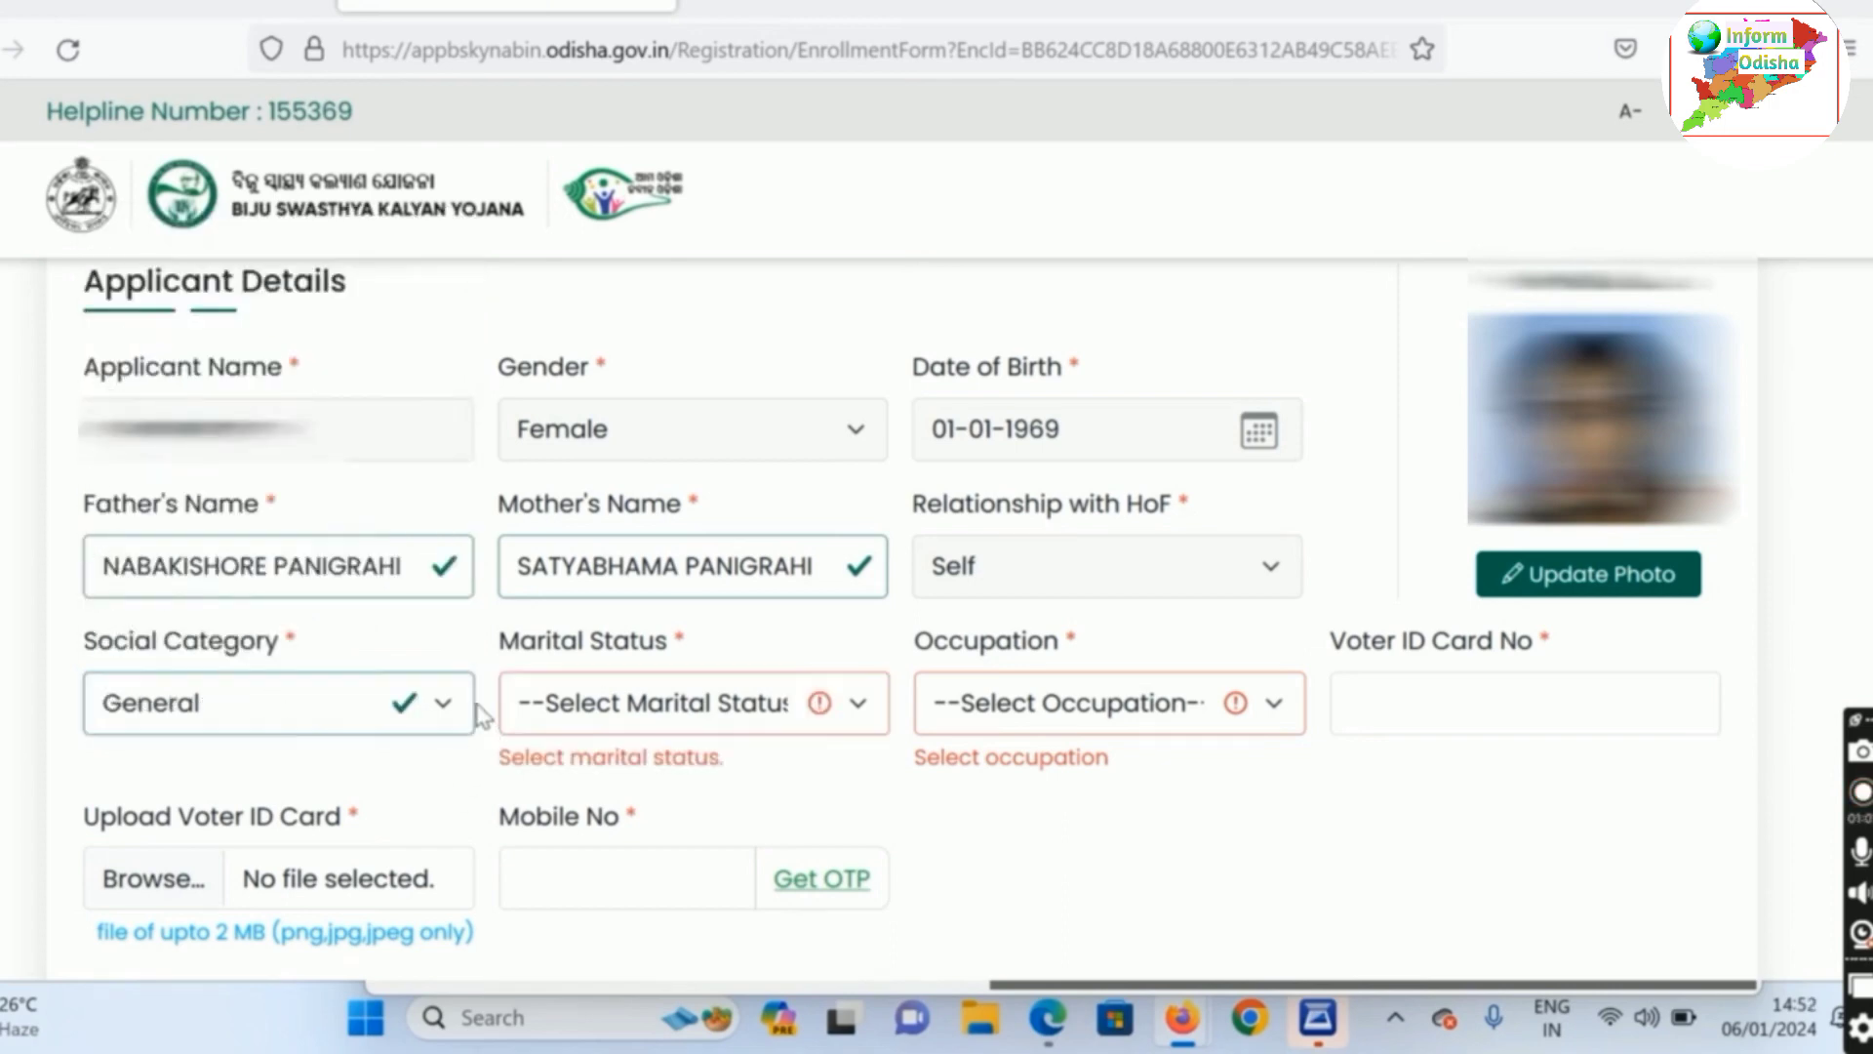
{"action": "left_click", "coordinate": [629, 710]}
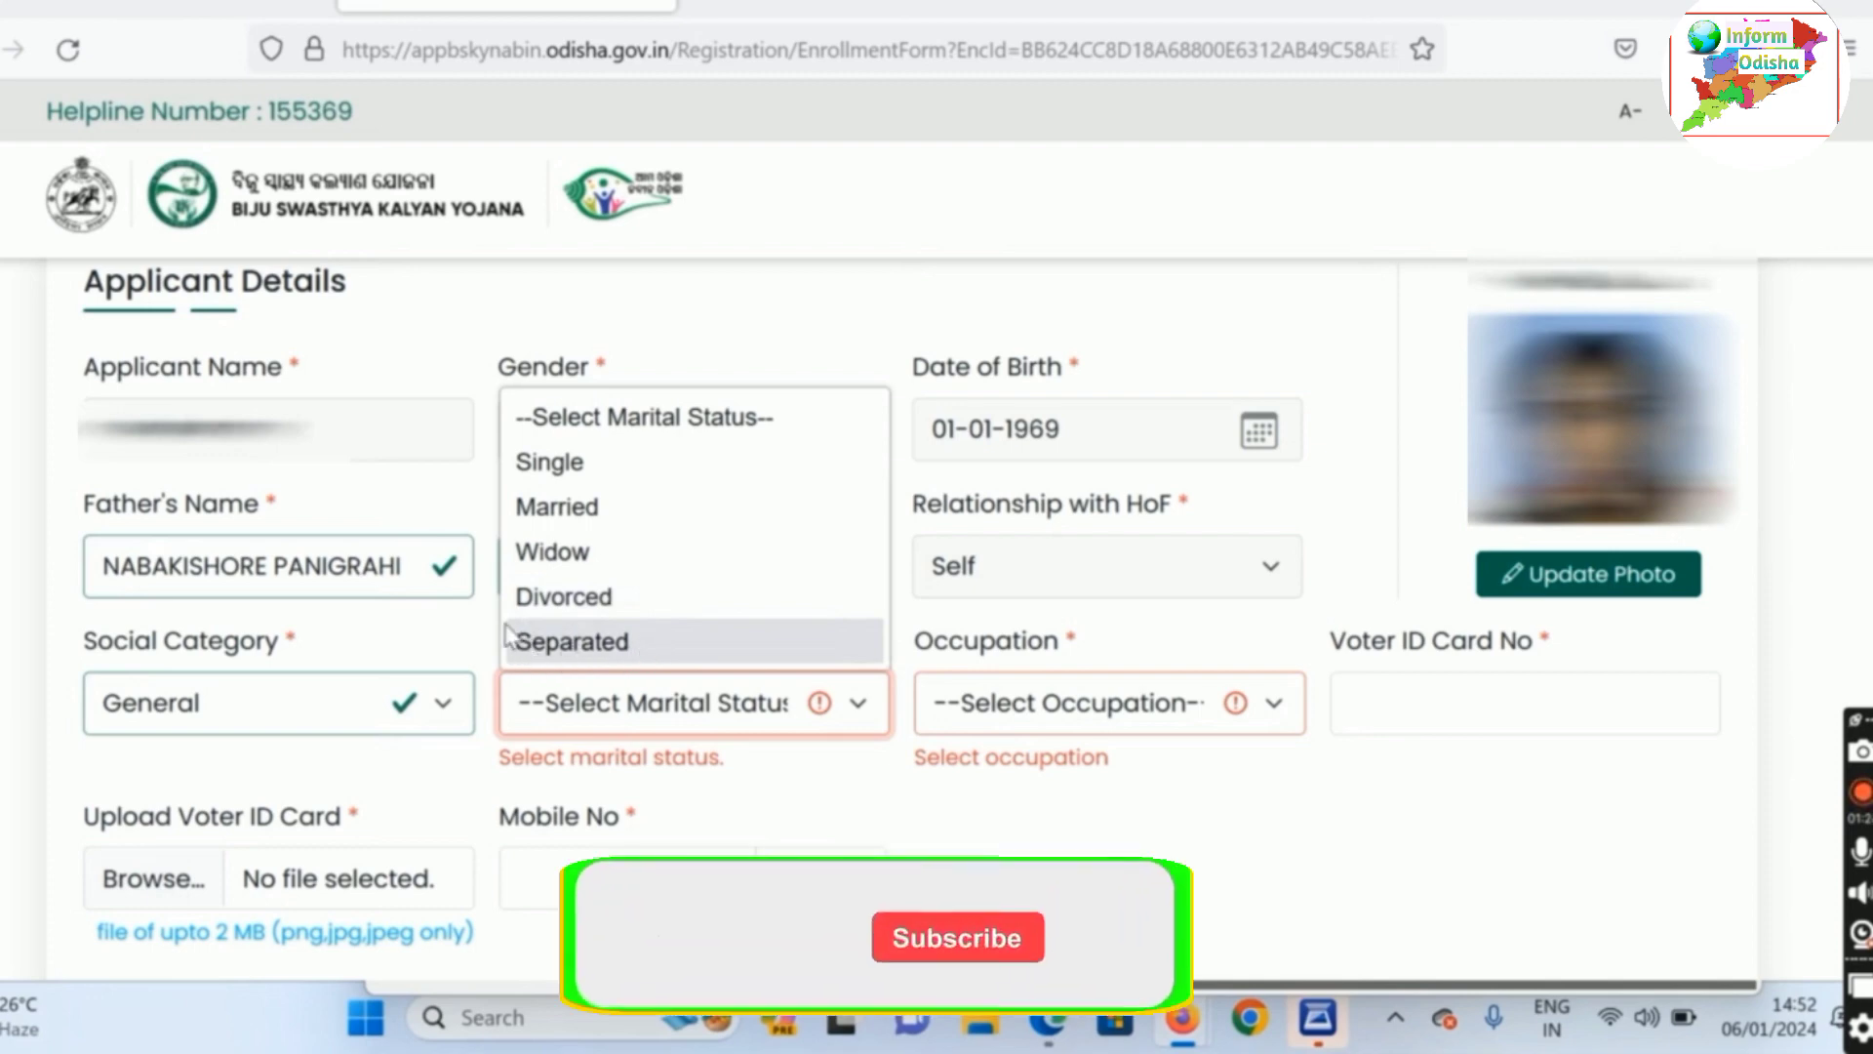
{"action": "left_click", "coordinate": [564, 552]}
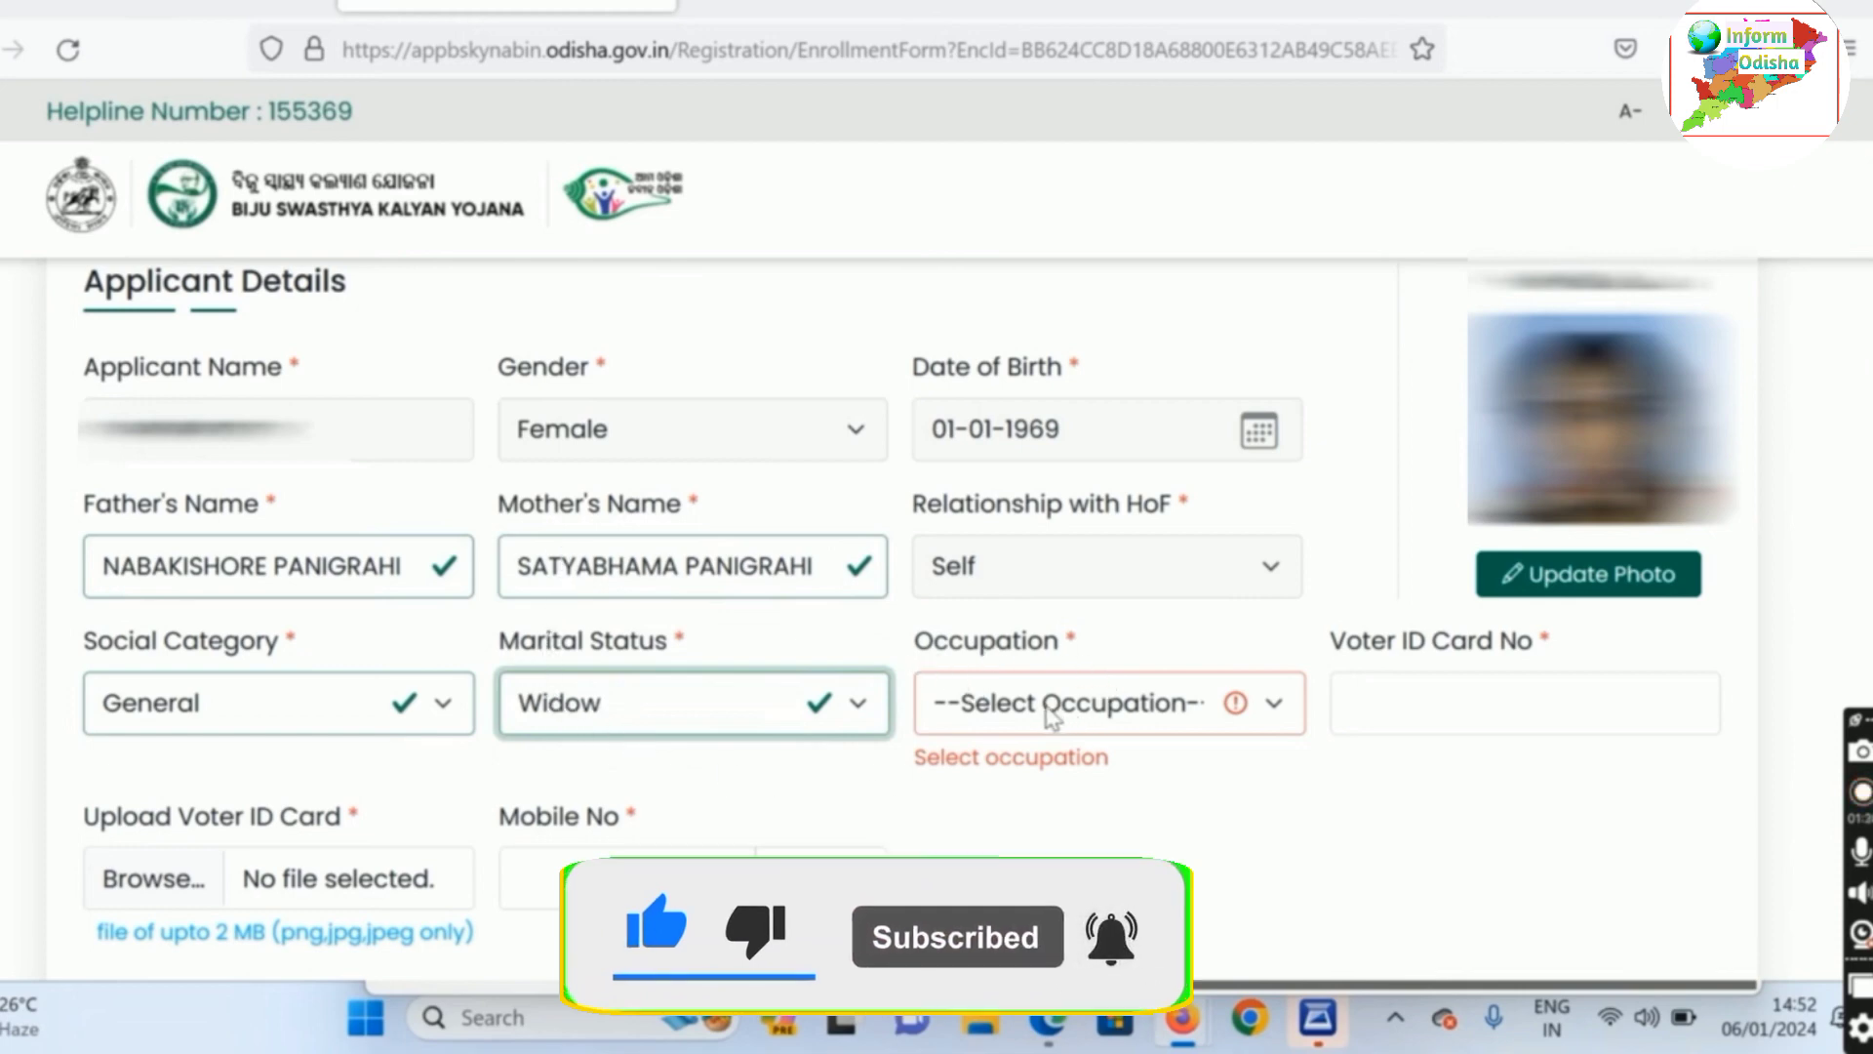
{"action": "left_click", "coordinate": [1101, 700]}
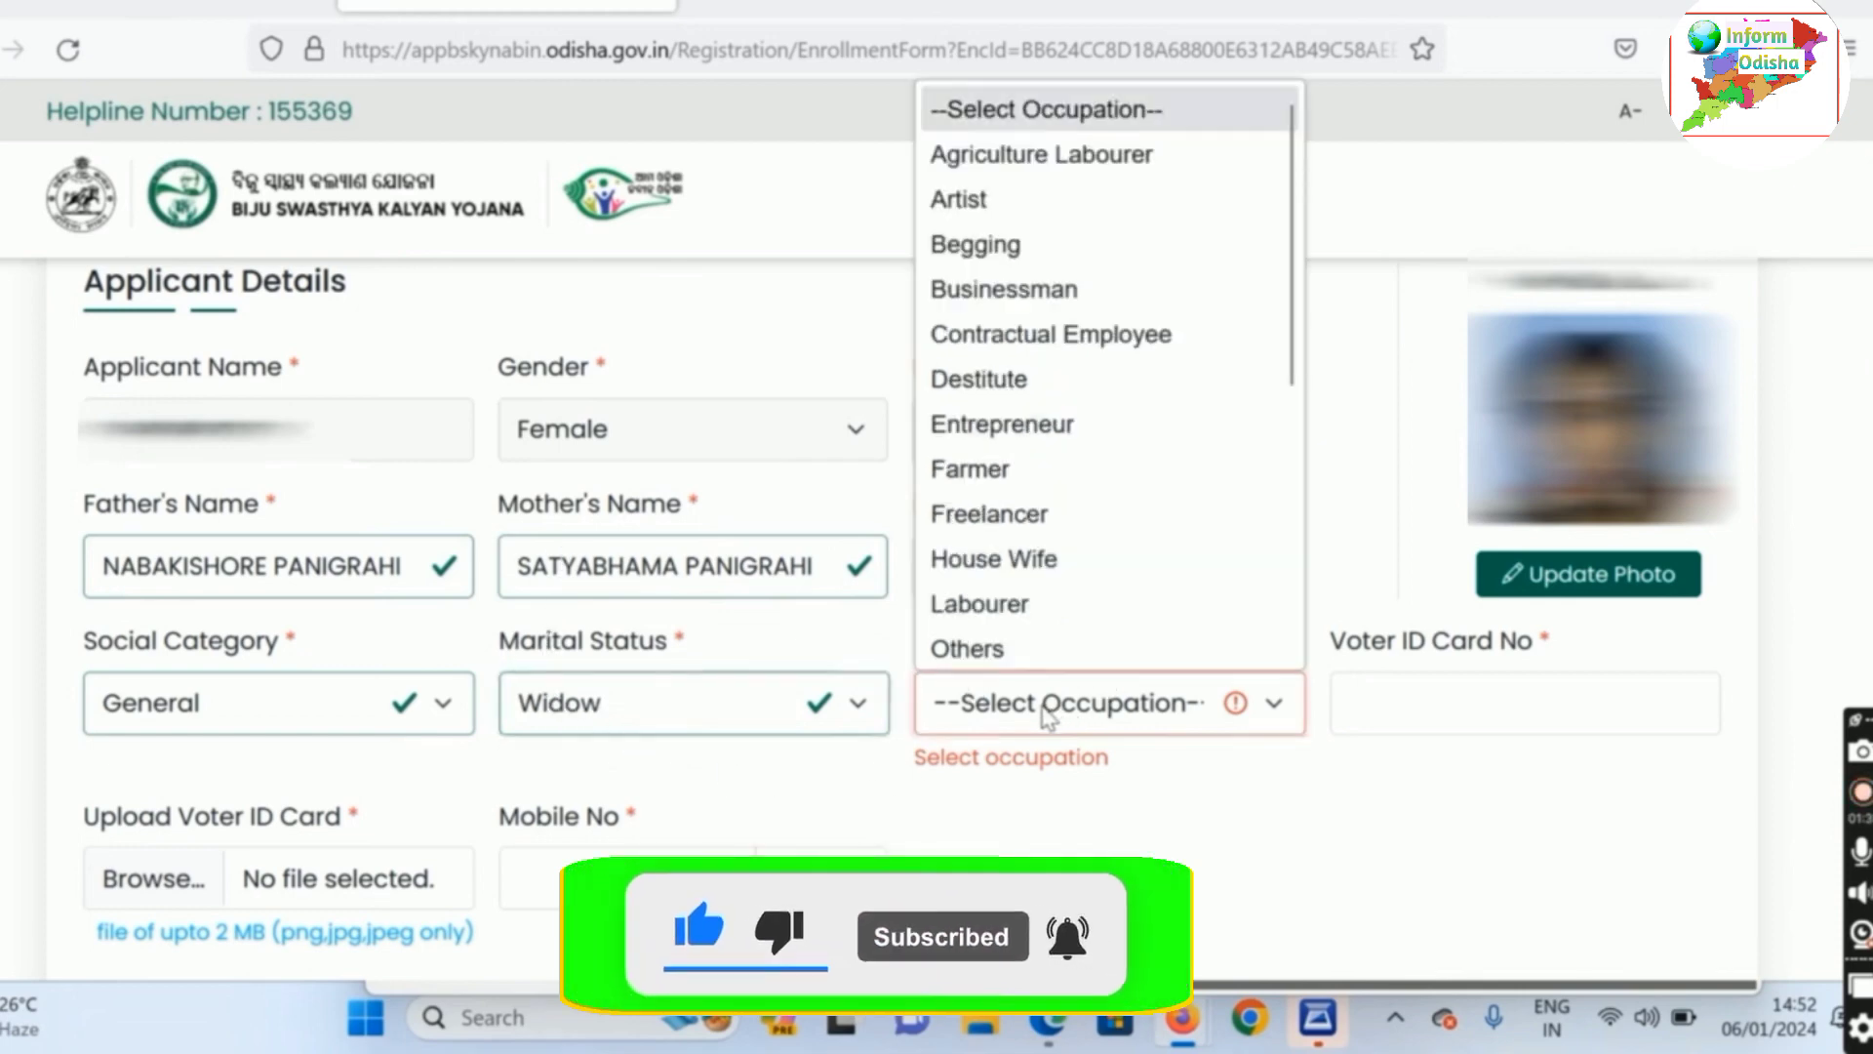
{"action": "left_click", "coordinate": [994, 560]}
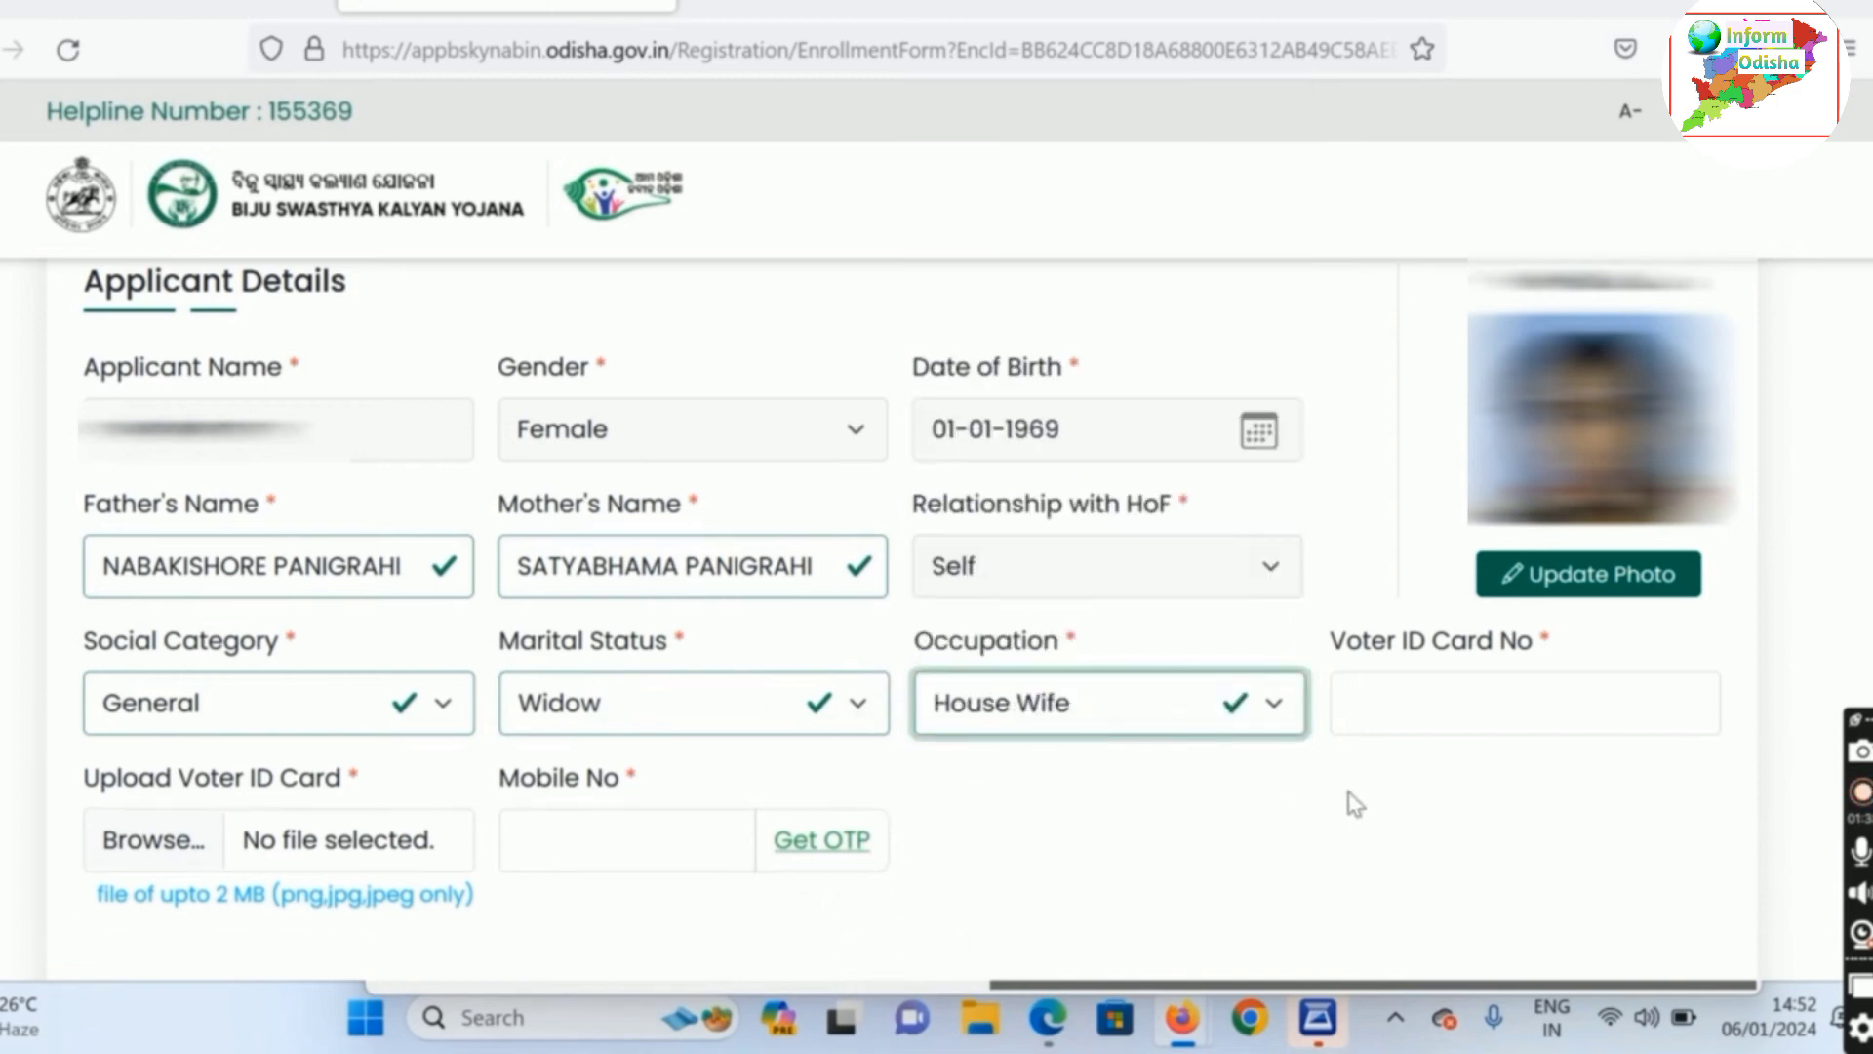
{"action": "left_click", "coordinate": [1411, 711]}
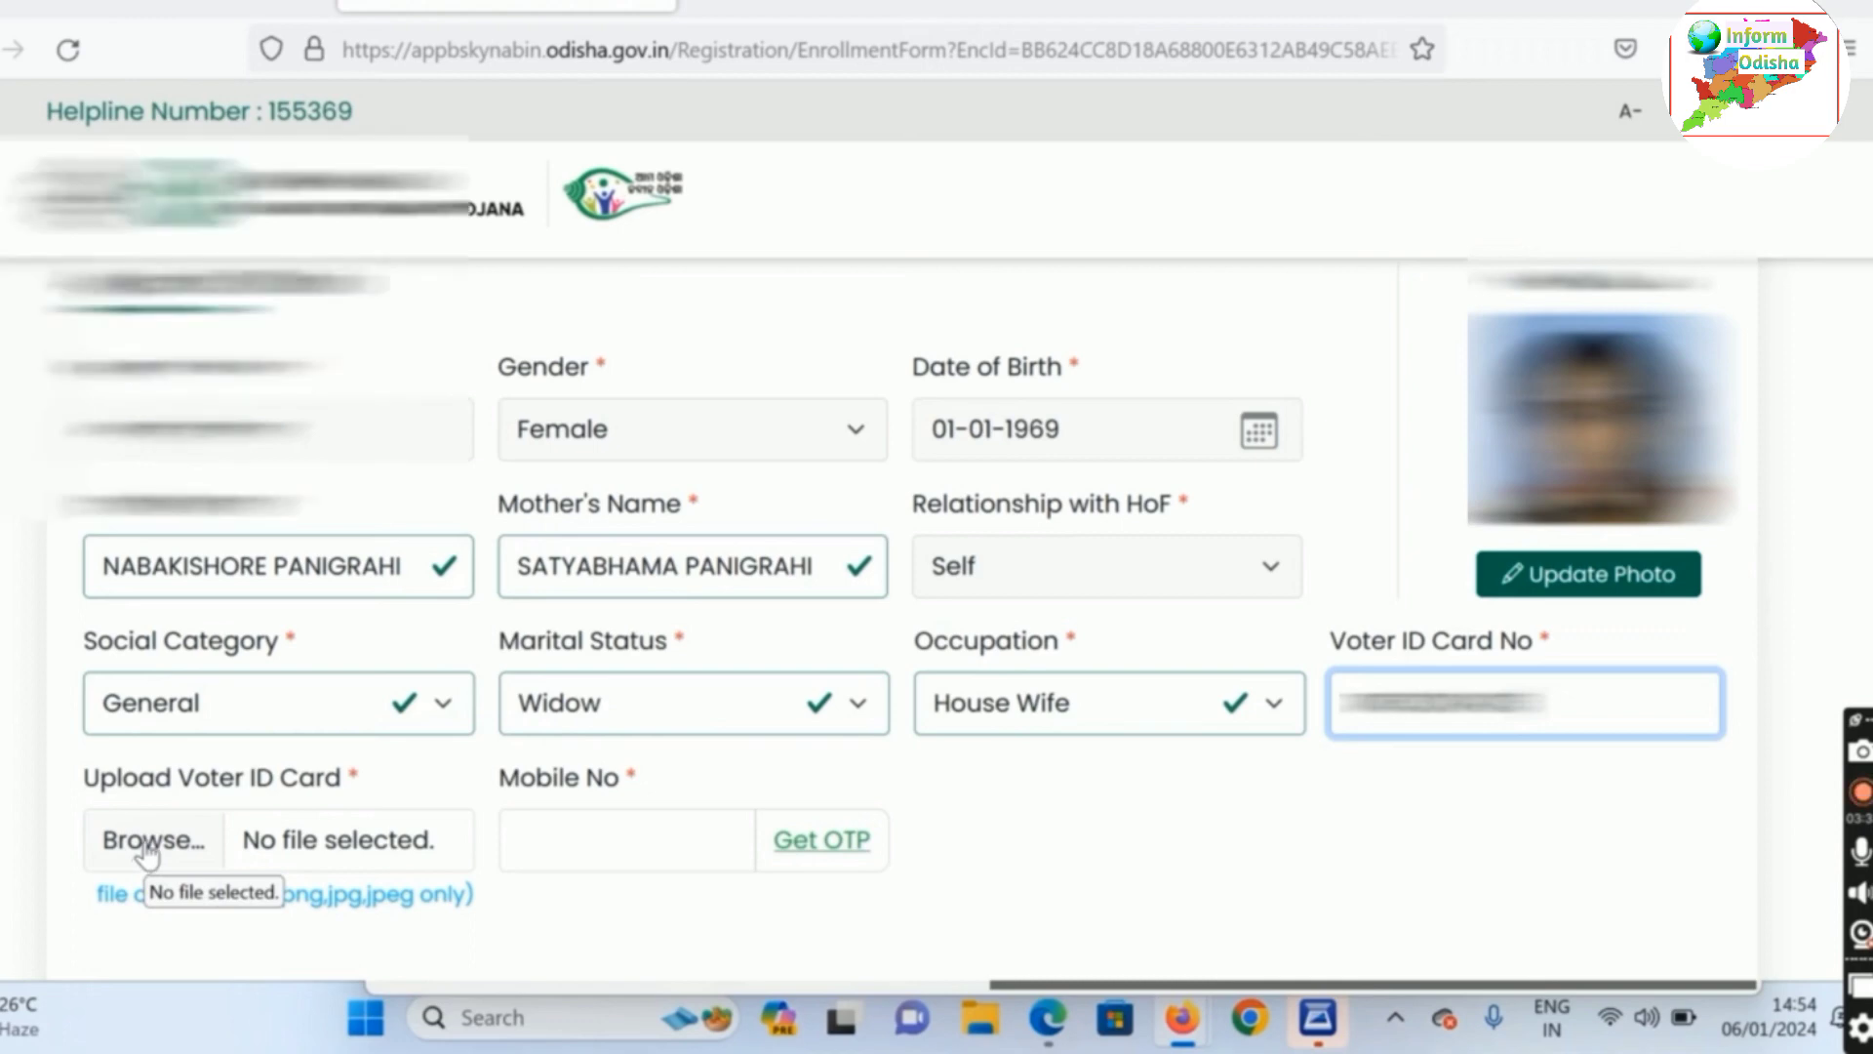
Upload the voter ID card image, paste the applicant's mobile number and request its OTP
{"action": "left_click", "coordinate": [144, 845]}
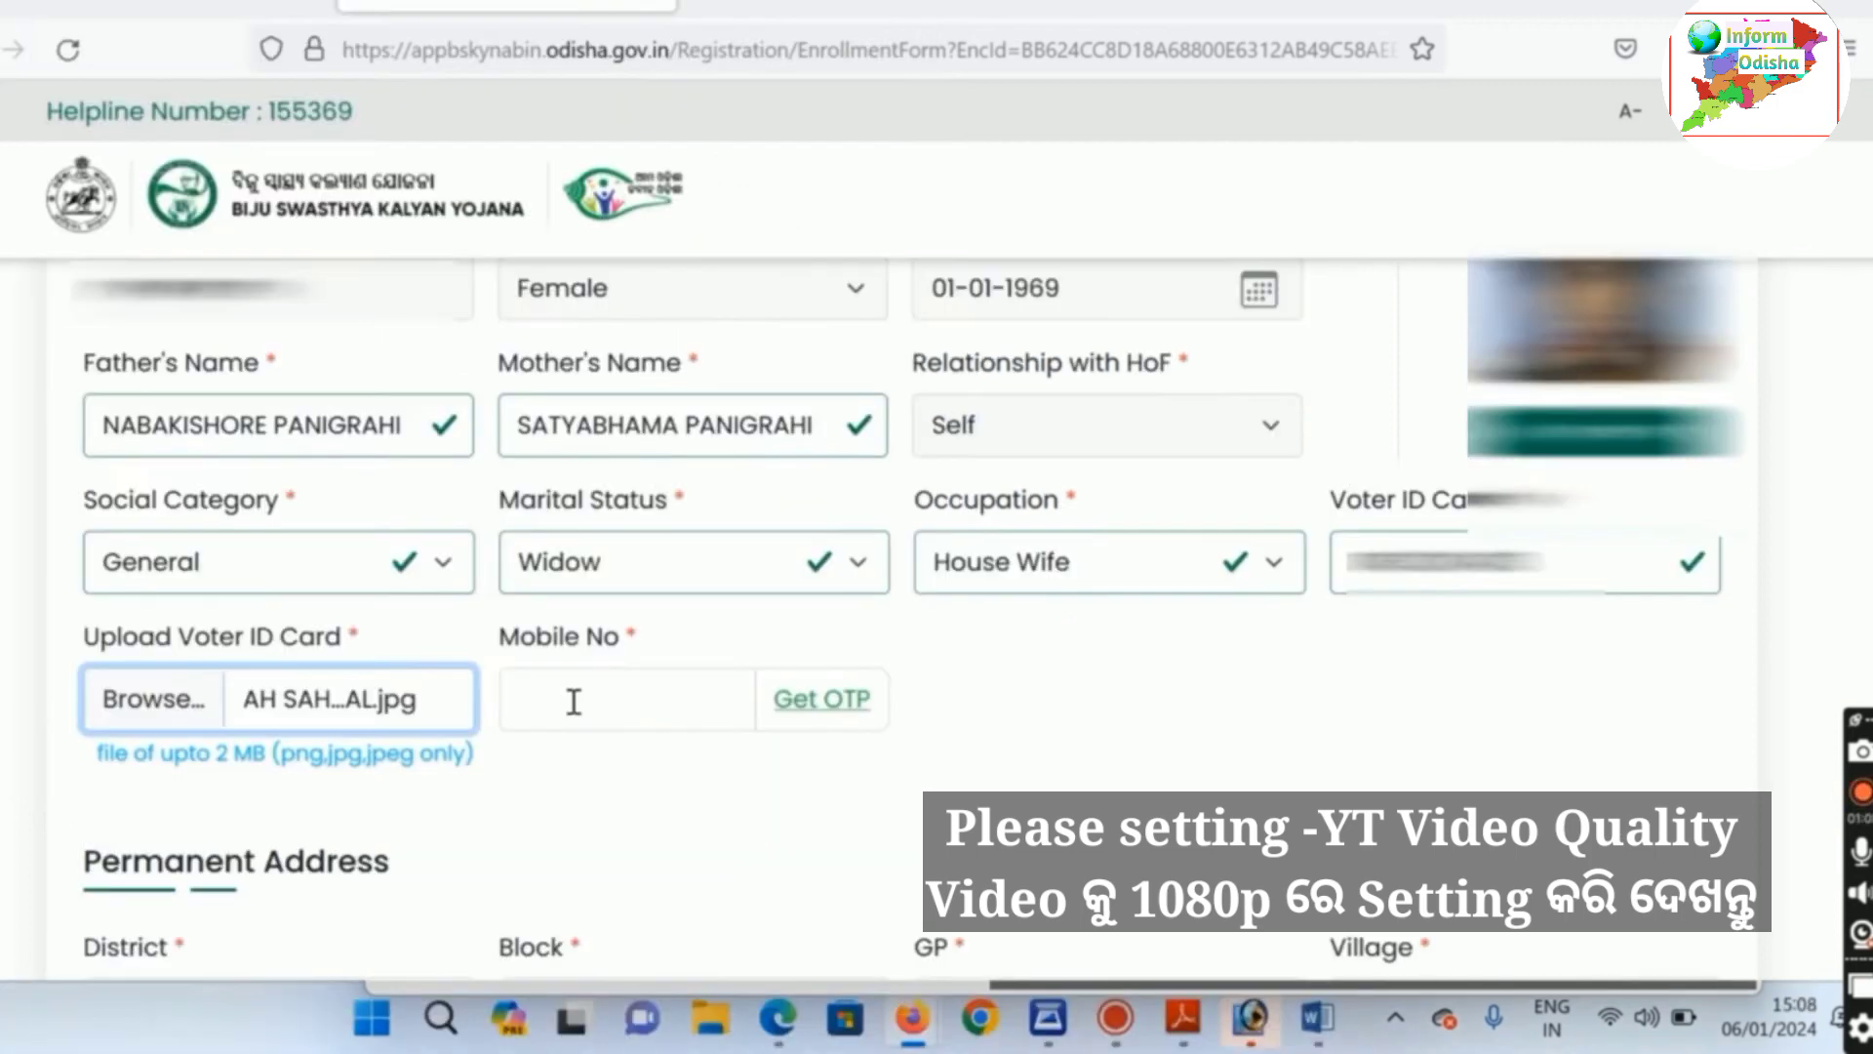
{"action": "left_click", "coordinate": [573, 702]}
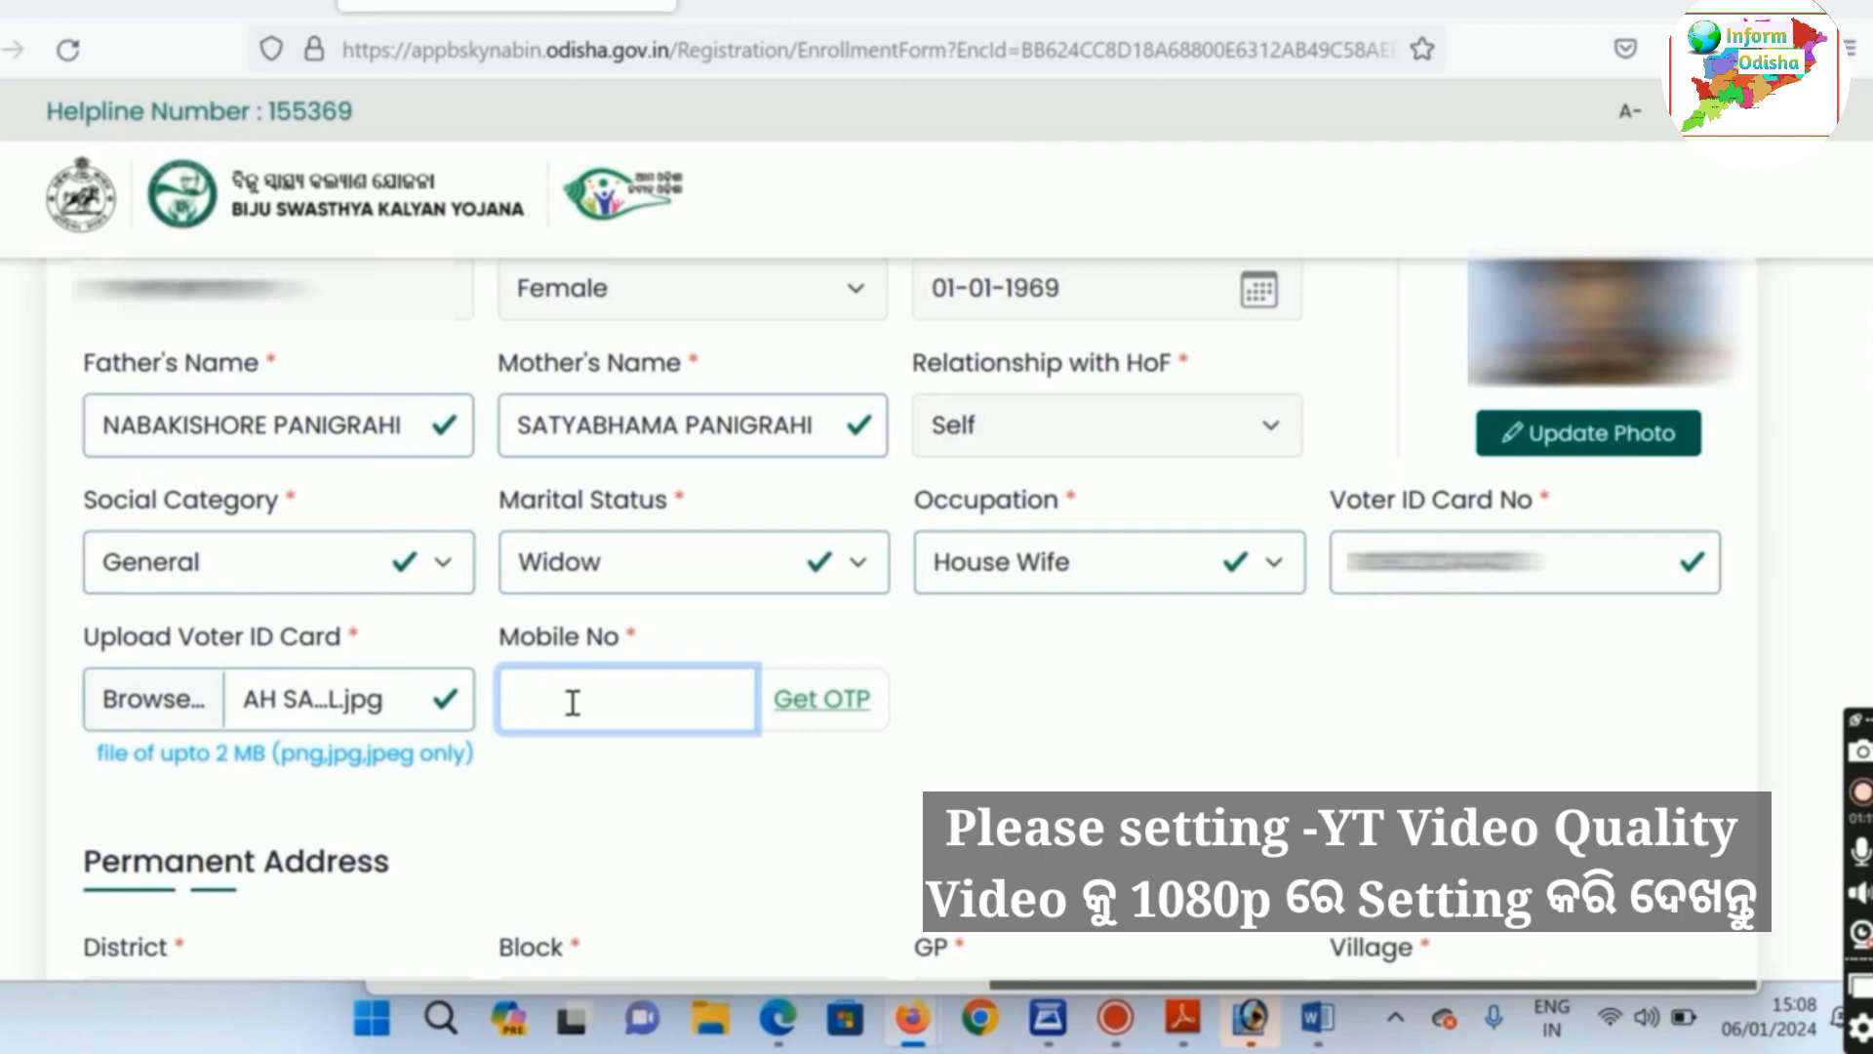
{"action": "key", "text": "ctrl+v"}
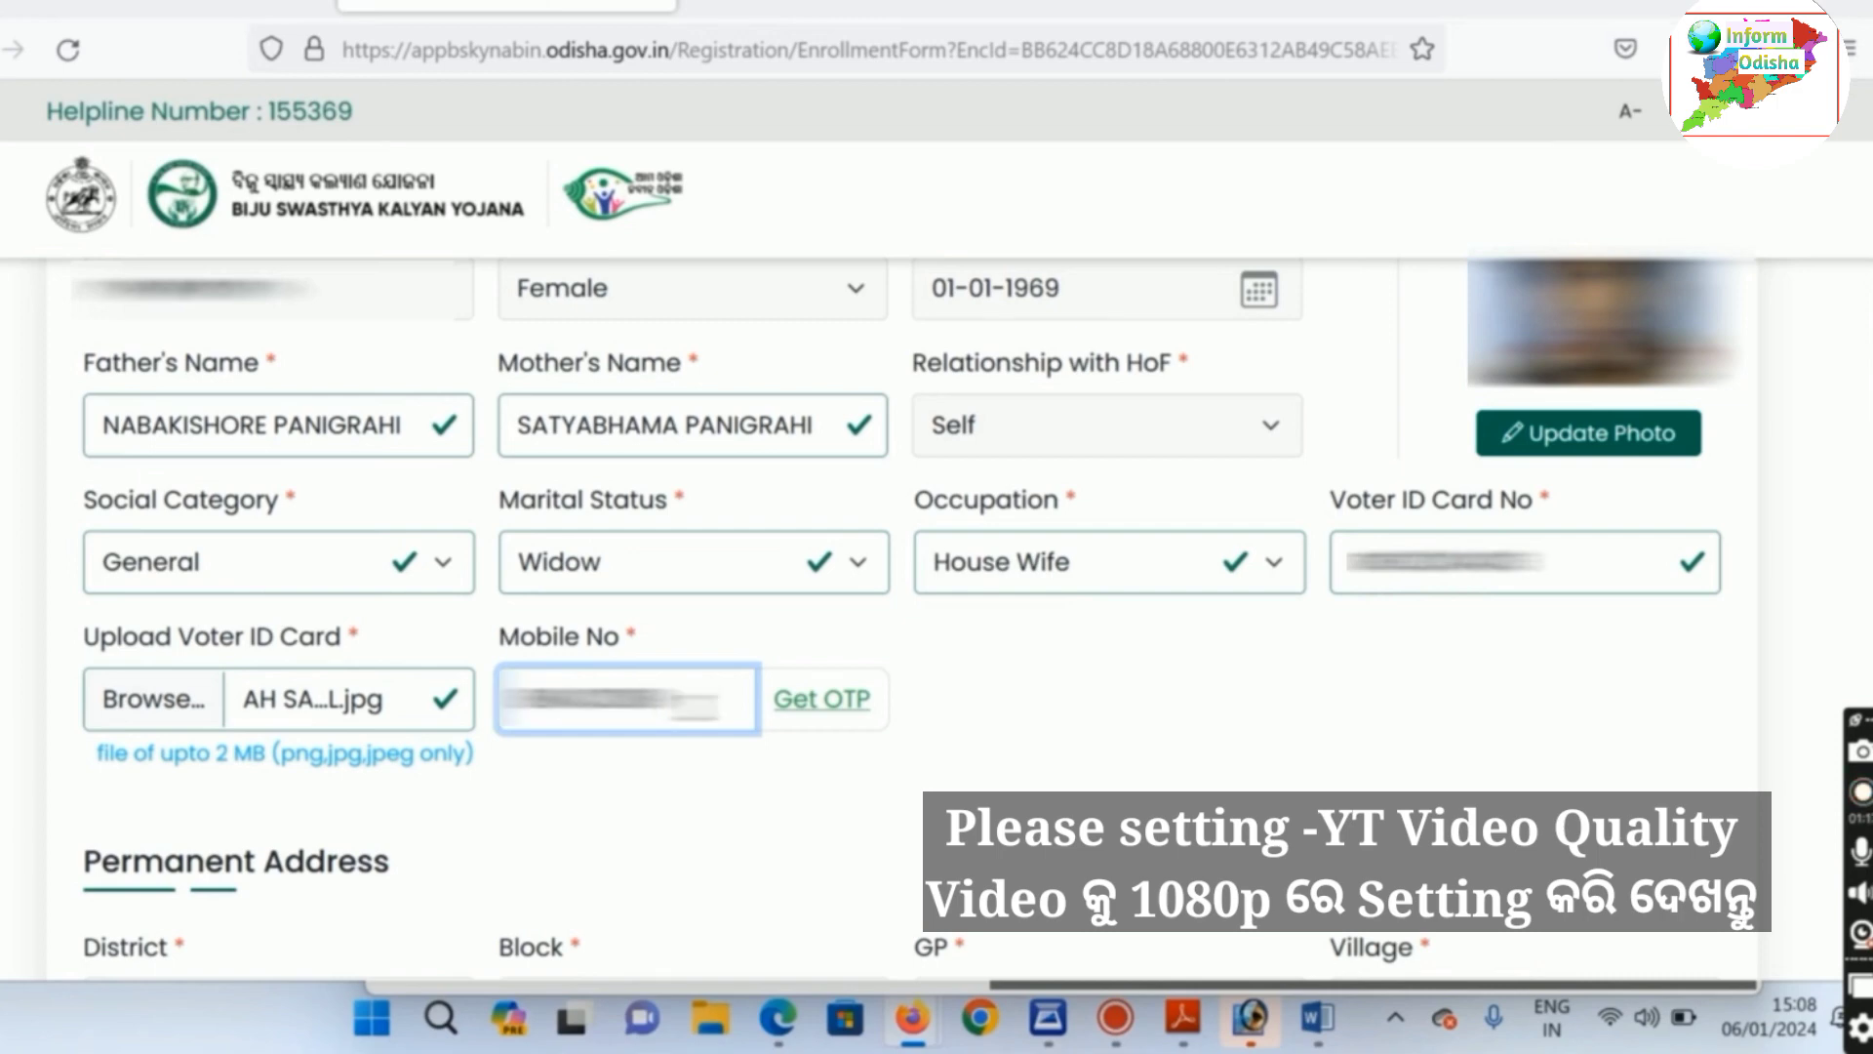
{"action": "left_click", "coordinate": [823, 701]}
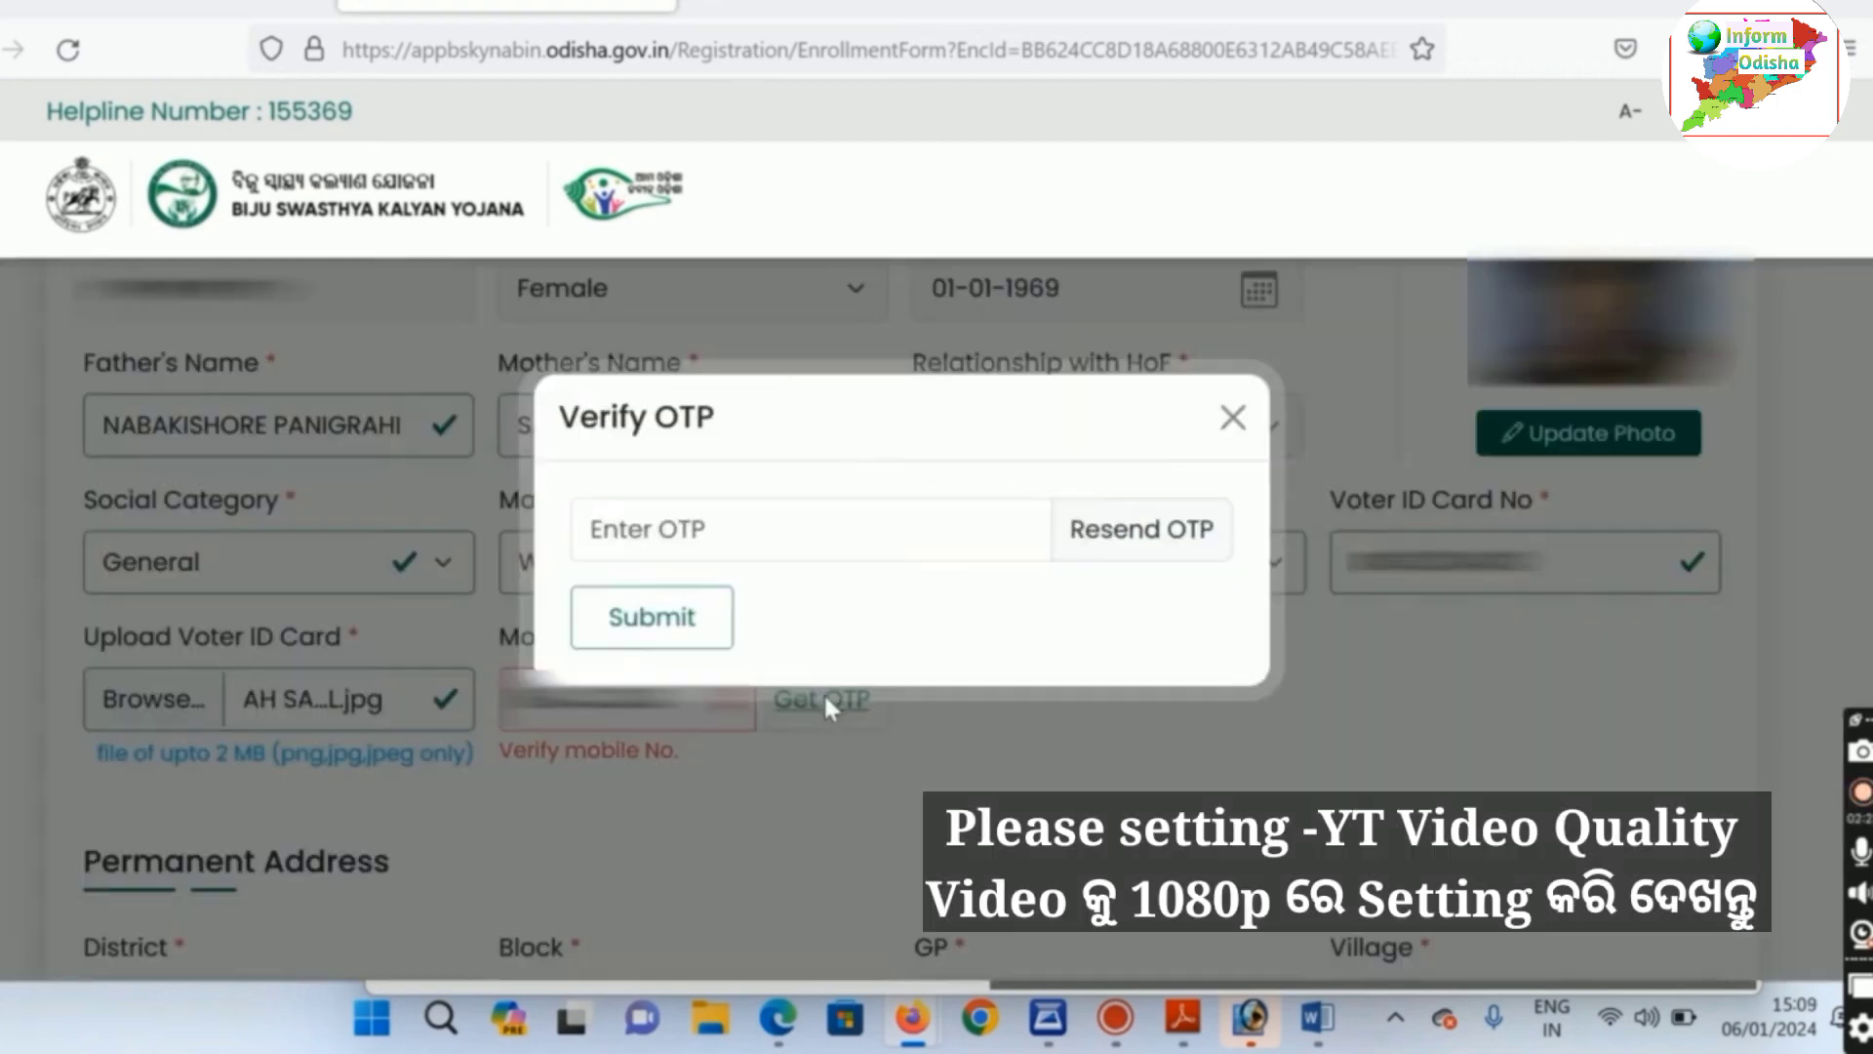
Enter the mobile verification code in the Verify OTP dialog and submit it
{"action": "left_click", "coordinate": [639, 531]}
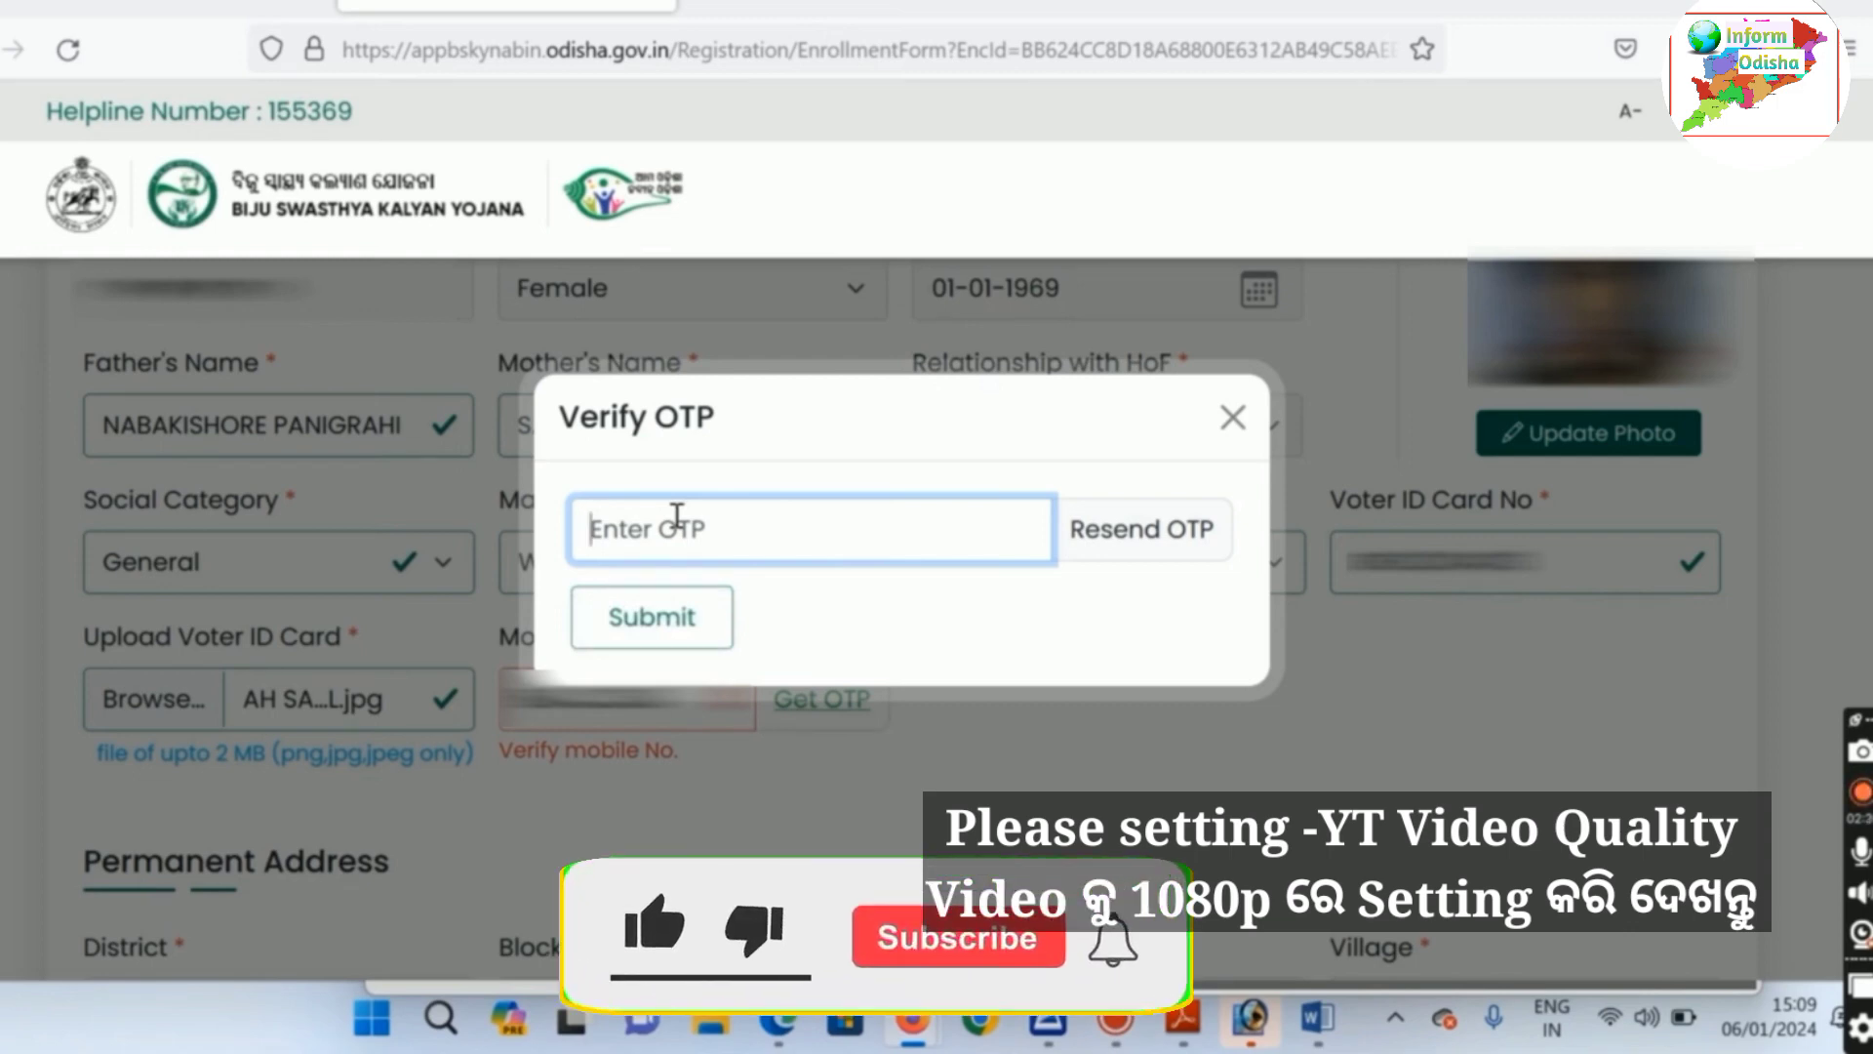
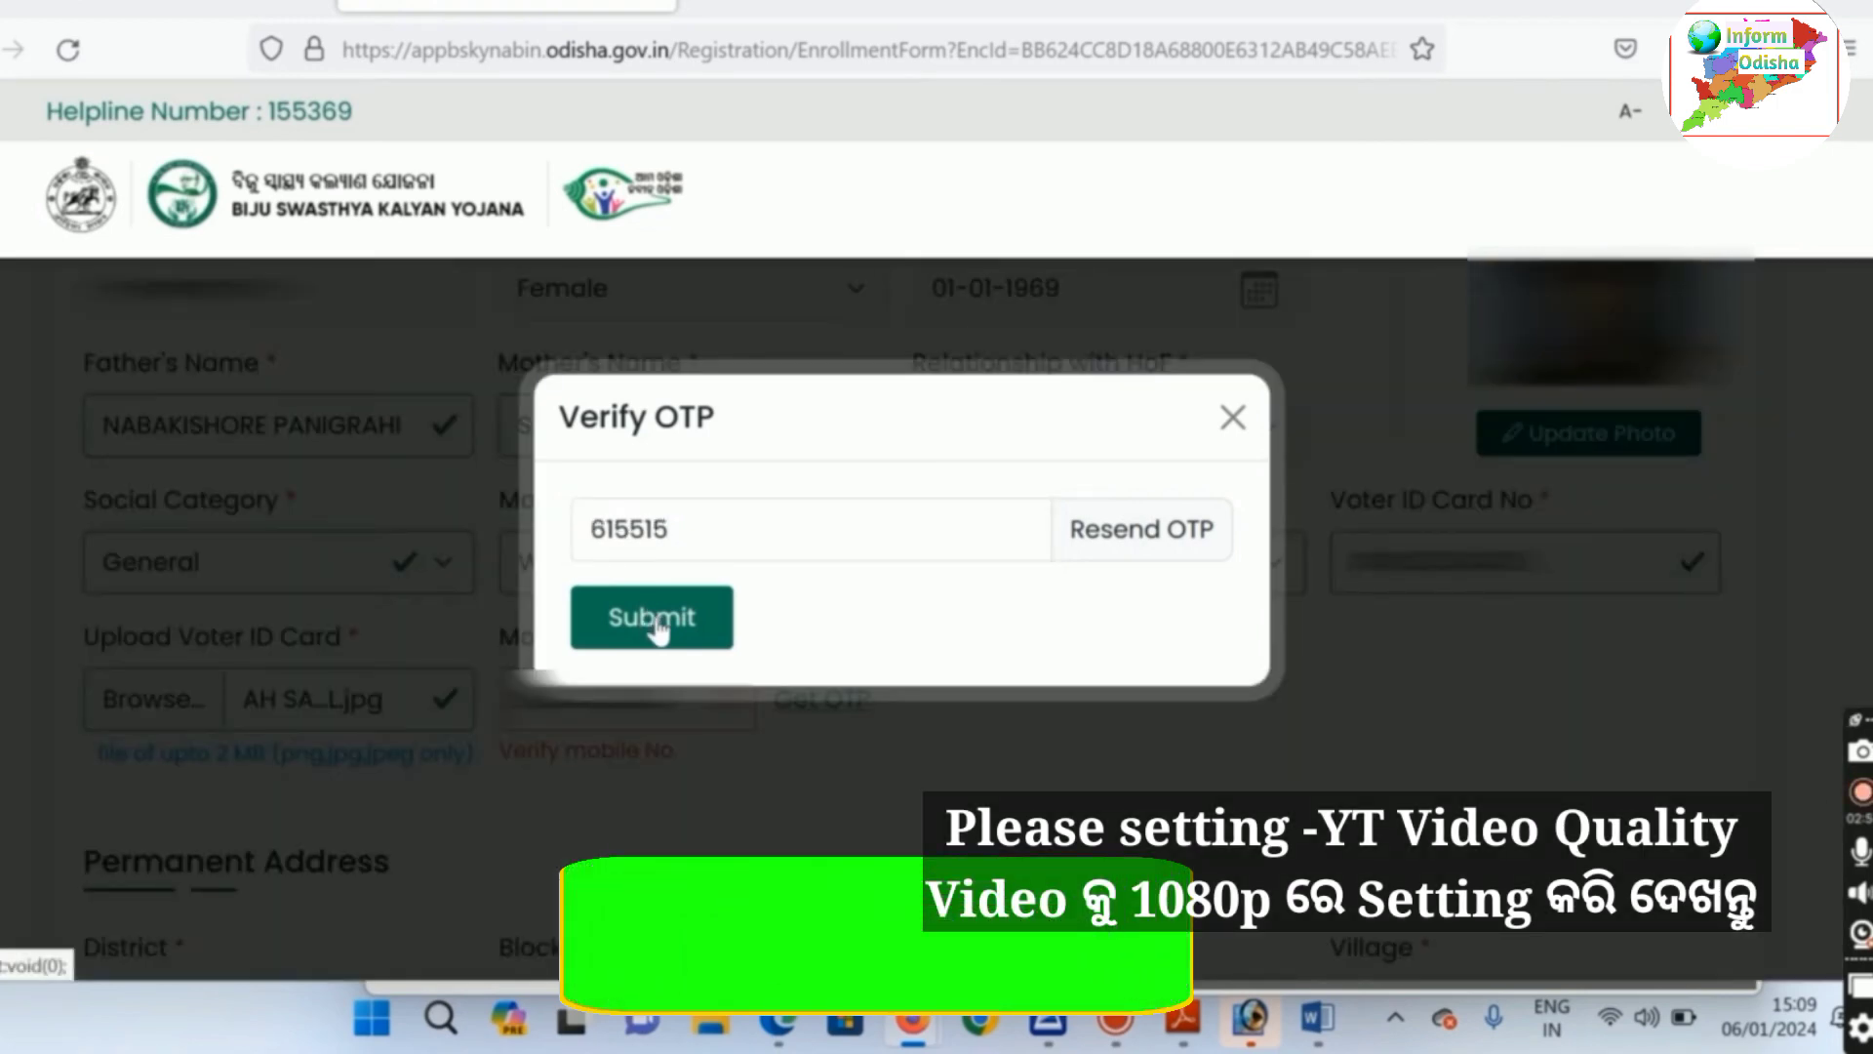
{"action": "left_click", "coordinate": [652, 617]}
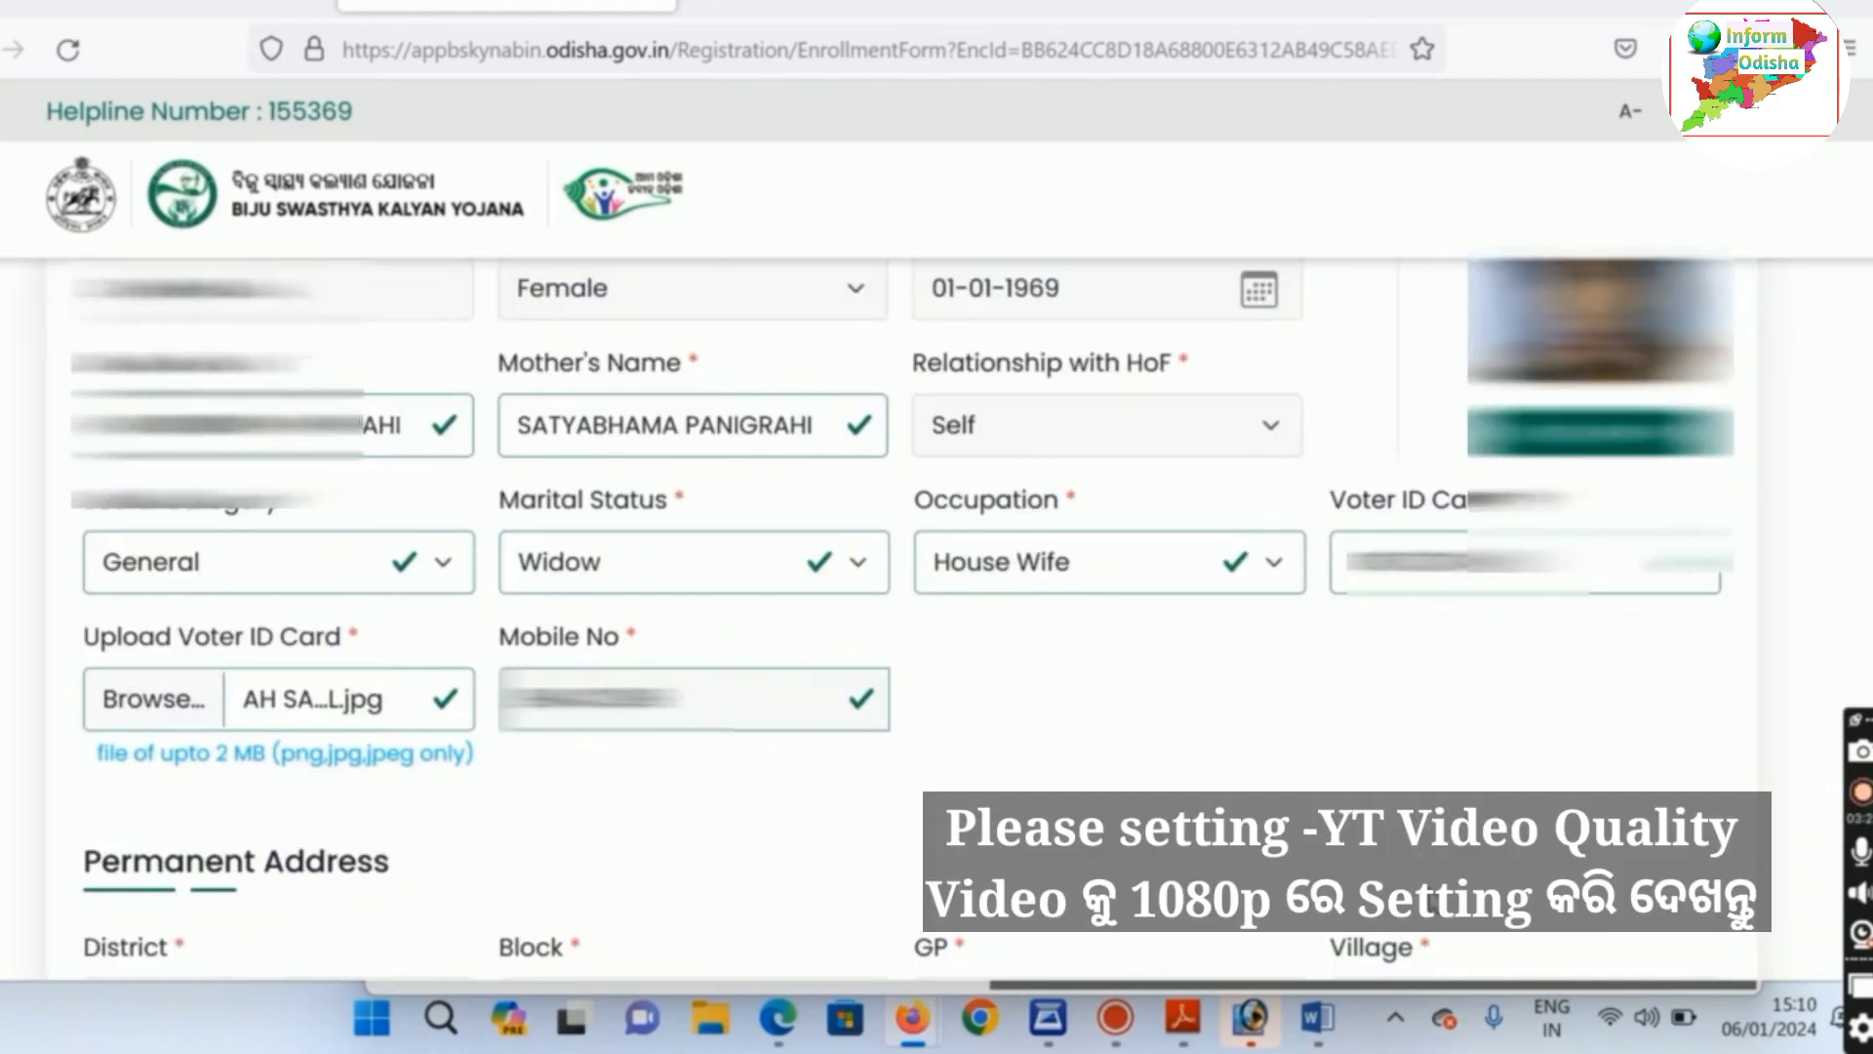
{"action": "scroll", "coordinate": [737, 815], "scroll_direction": "up", "scroll_amount": 2}
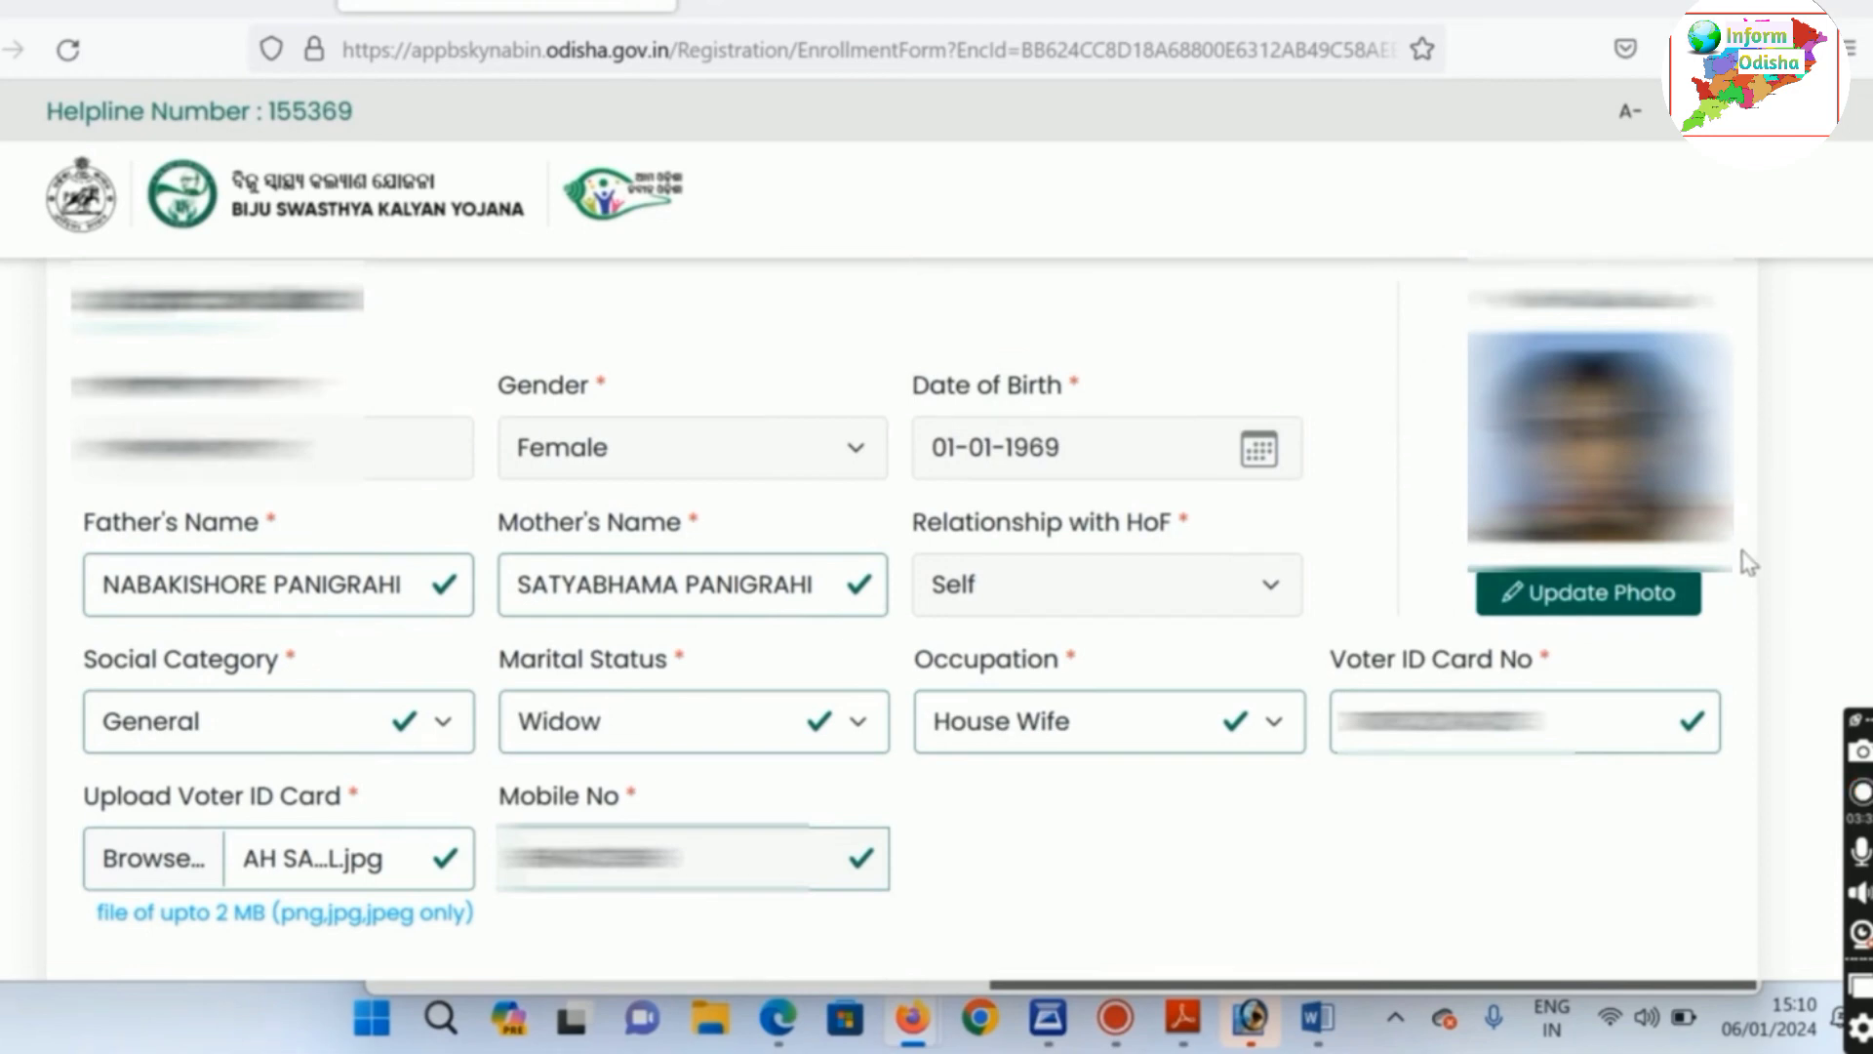
Upload a new profile photo and set the permanent address to District Bhadrak, Block Tihidi
{"action": "left_click", "coordinate": [1565, 595]}
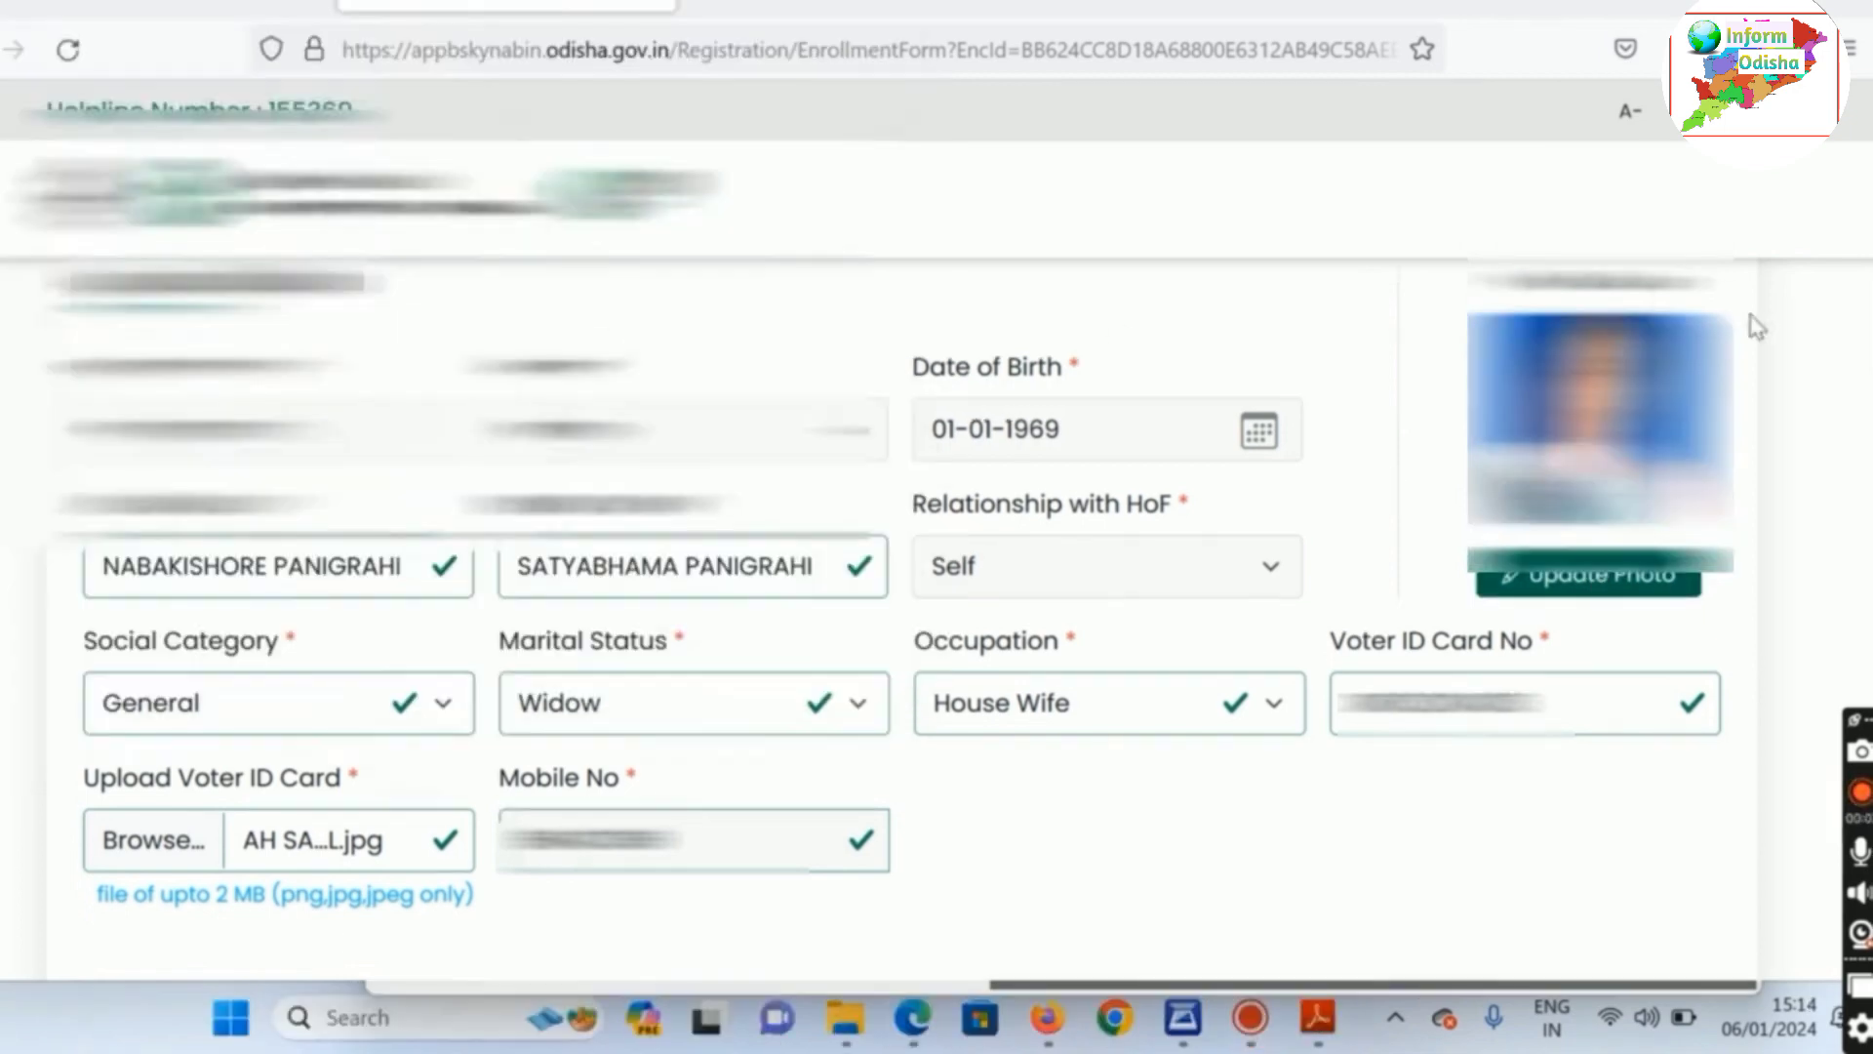
{"action": "scroll", "coordinate": [556, 553], "scroll_direction": "down", "scroll_amount": 5}
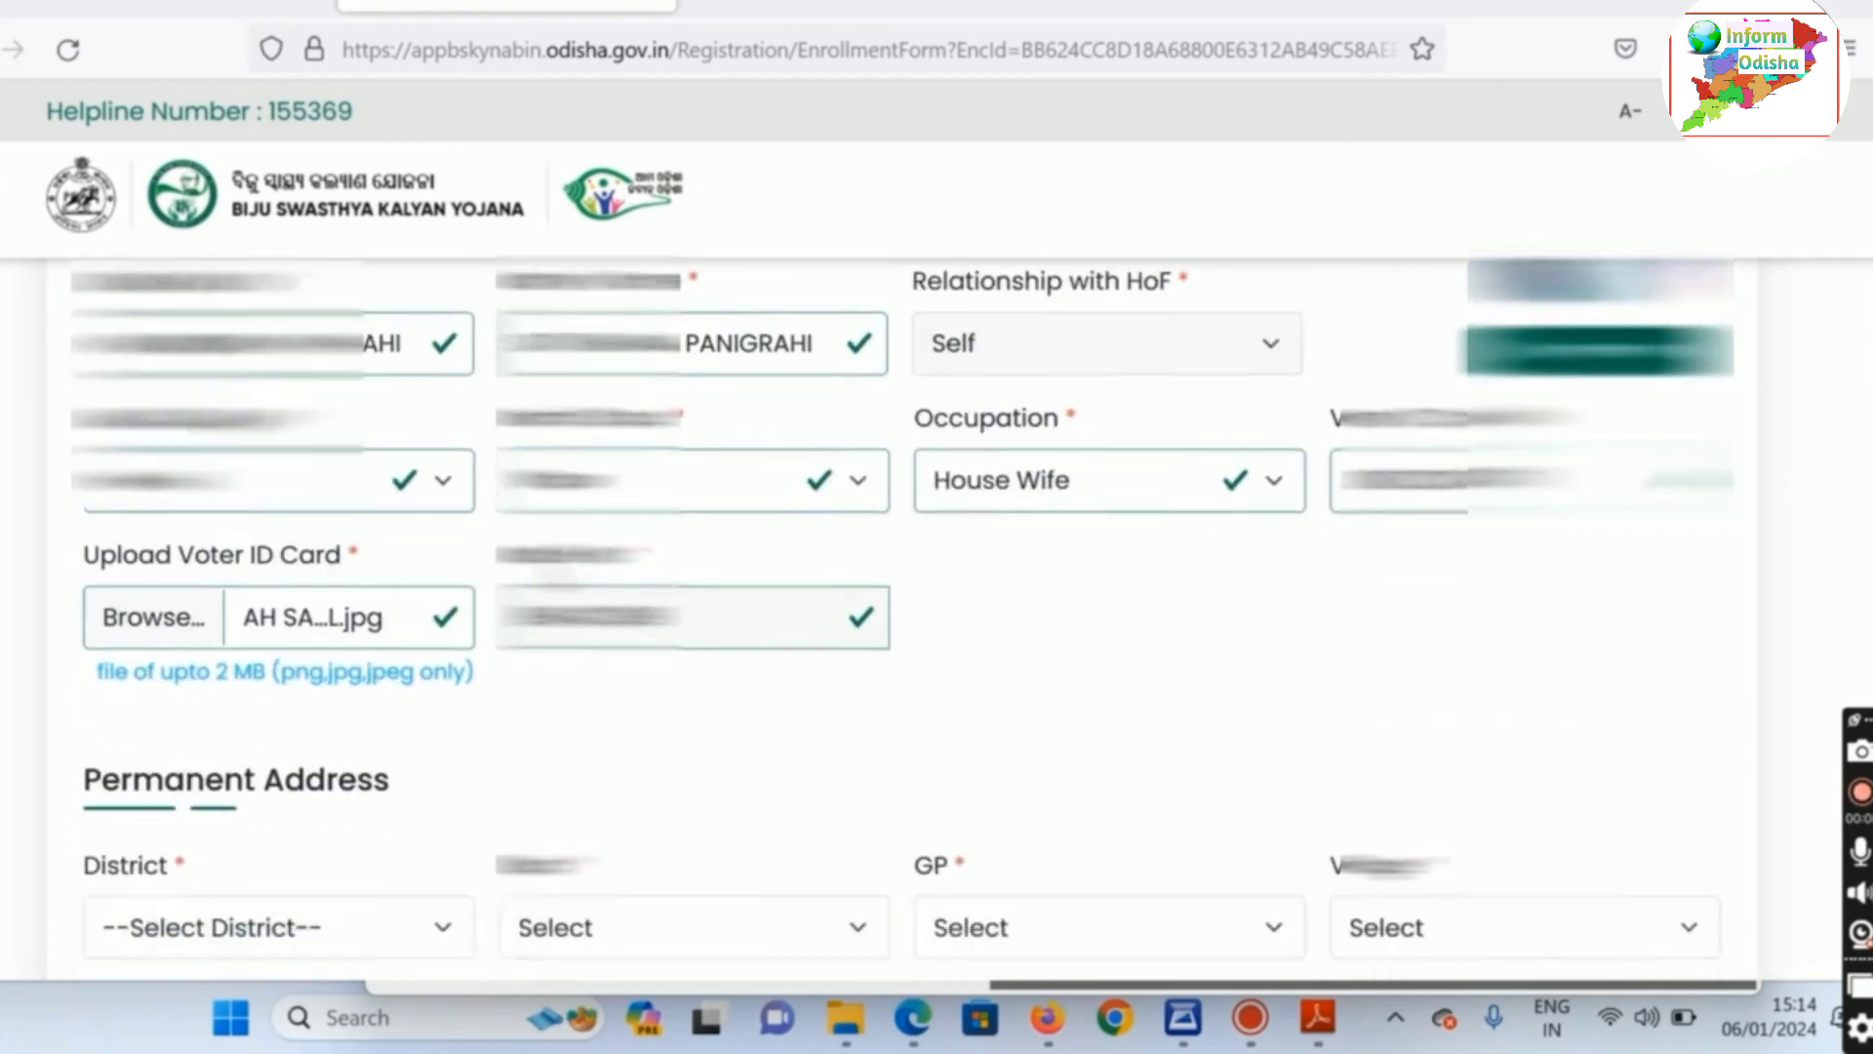
{"action": "scroll", "coordinate": [878, 624], "scroll_direction": "down", "scroll_amount": 2}
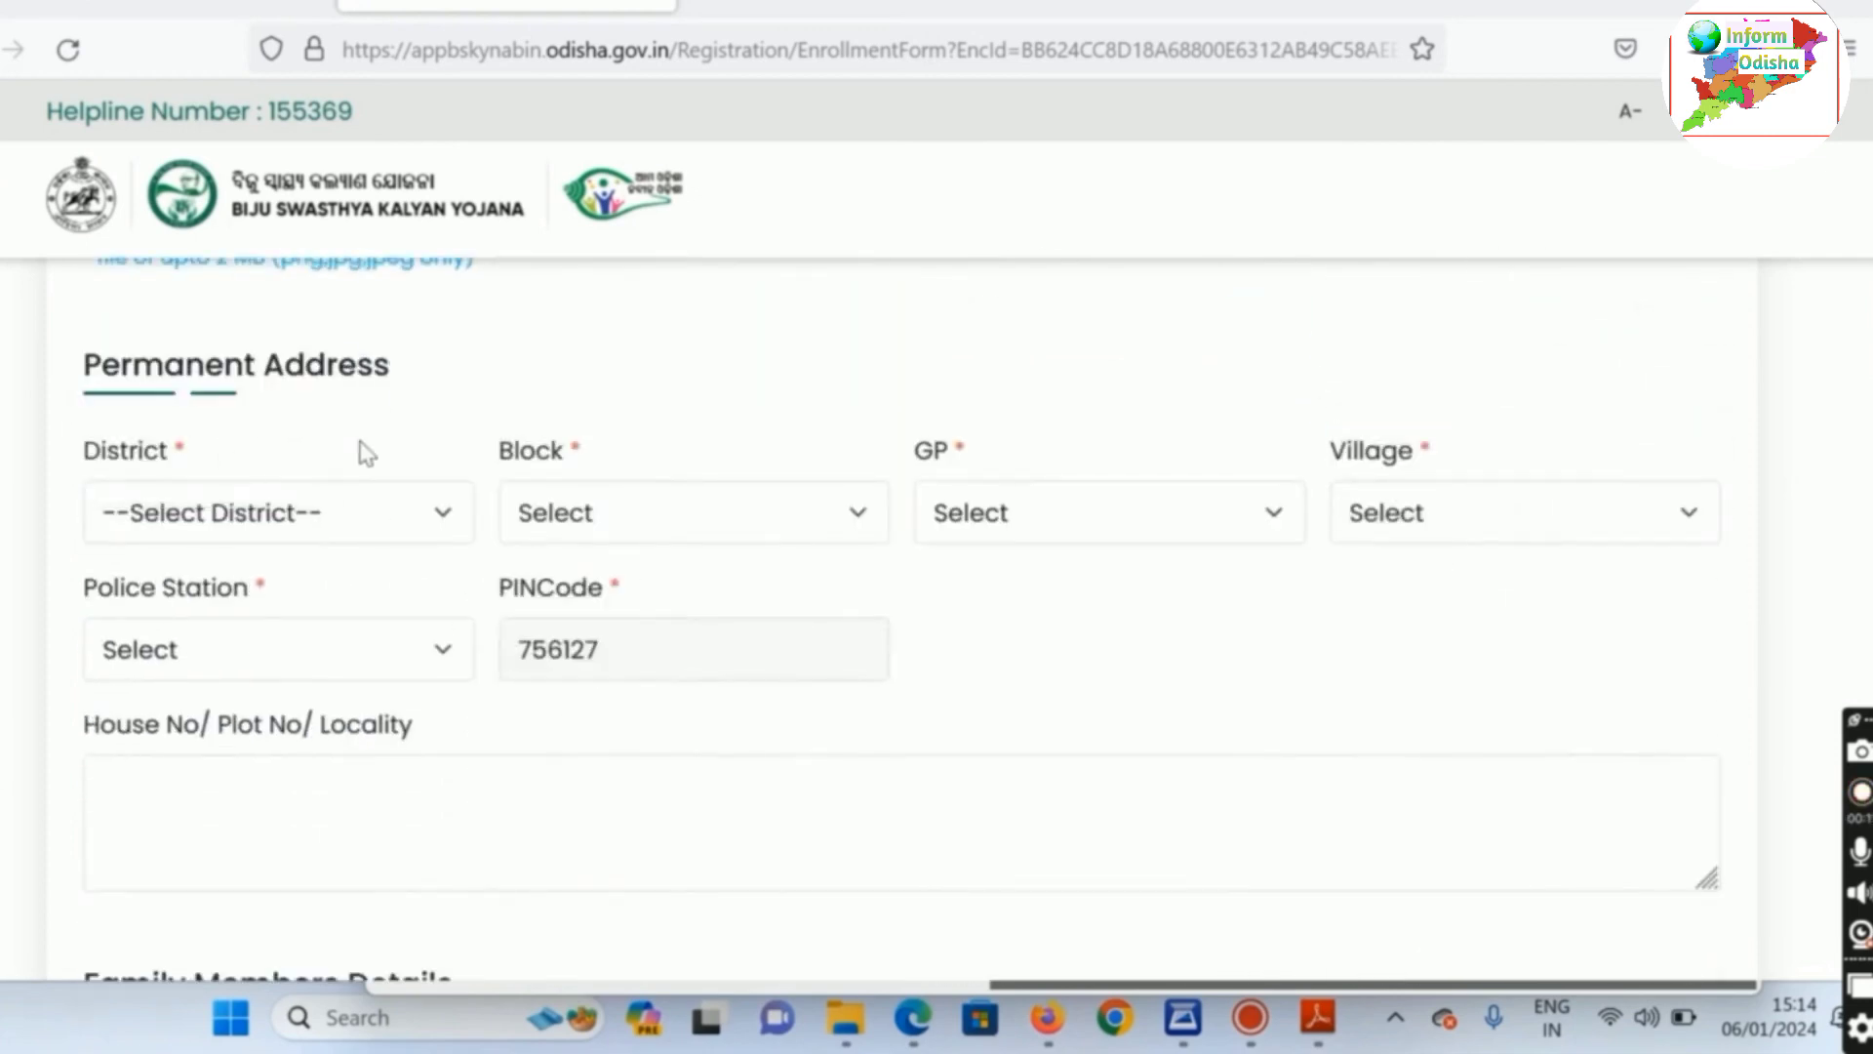
{"action": "left_click", "coordinate": [163, 512]}
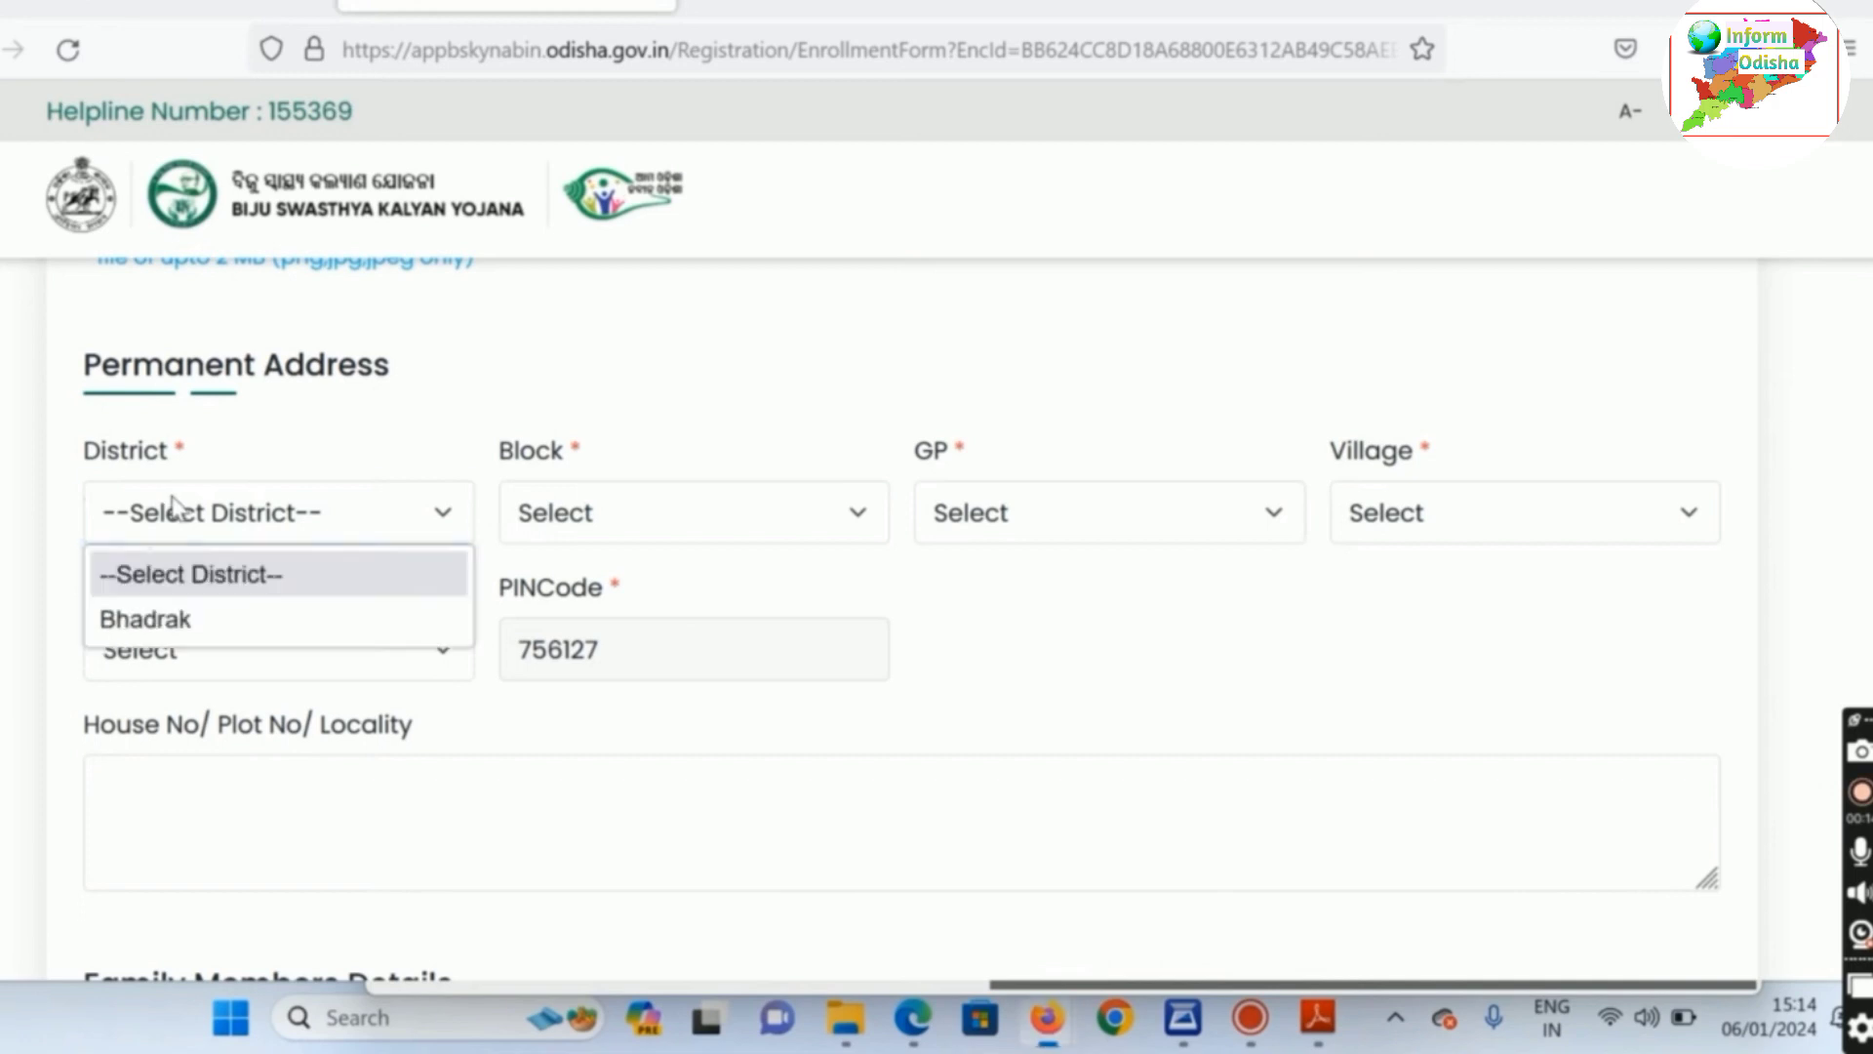
{"action": "left_click", "coordinate": [142, 624]}
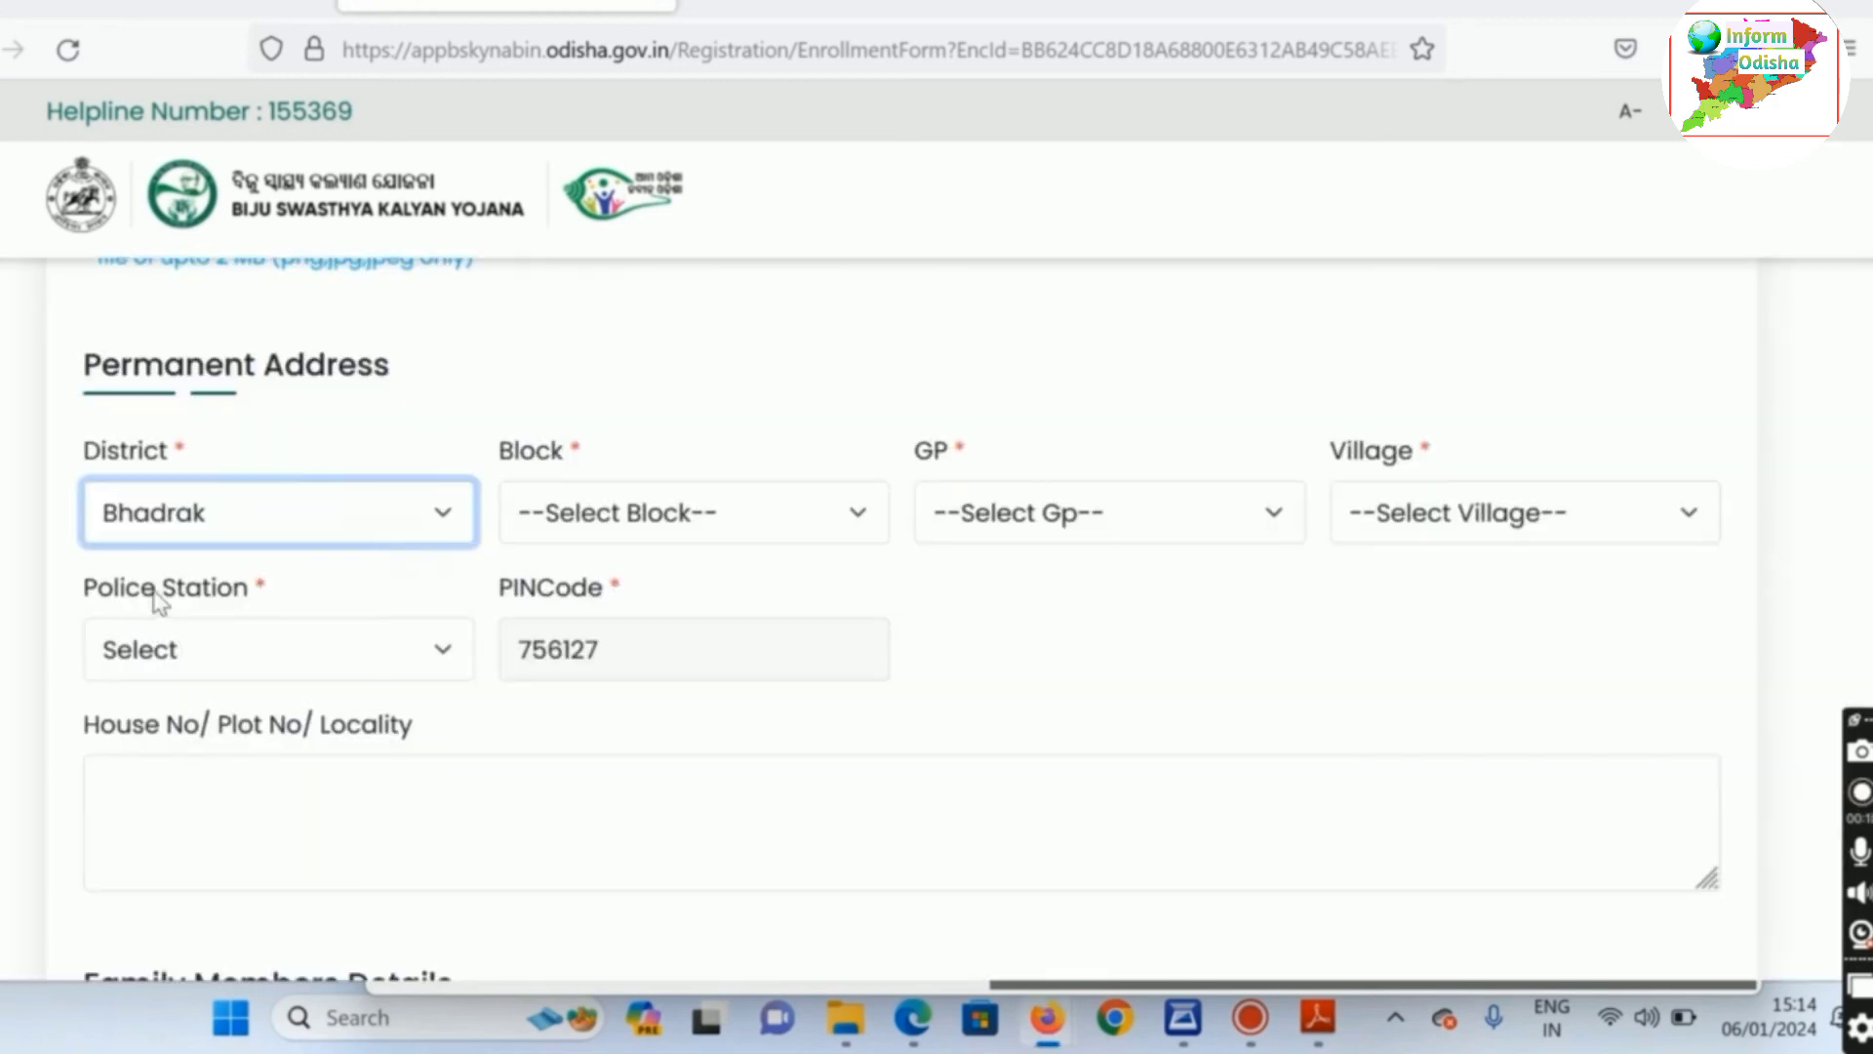
{"action": "left_click", "coordinate": [551, 501]}
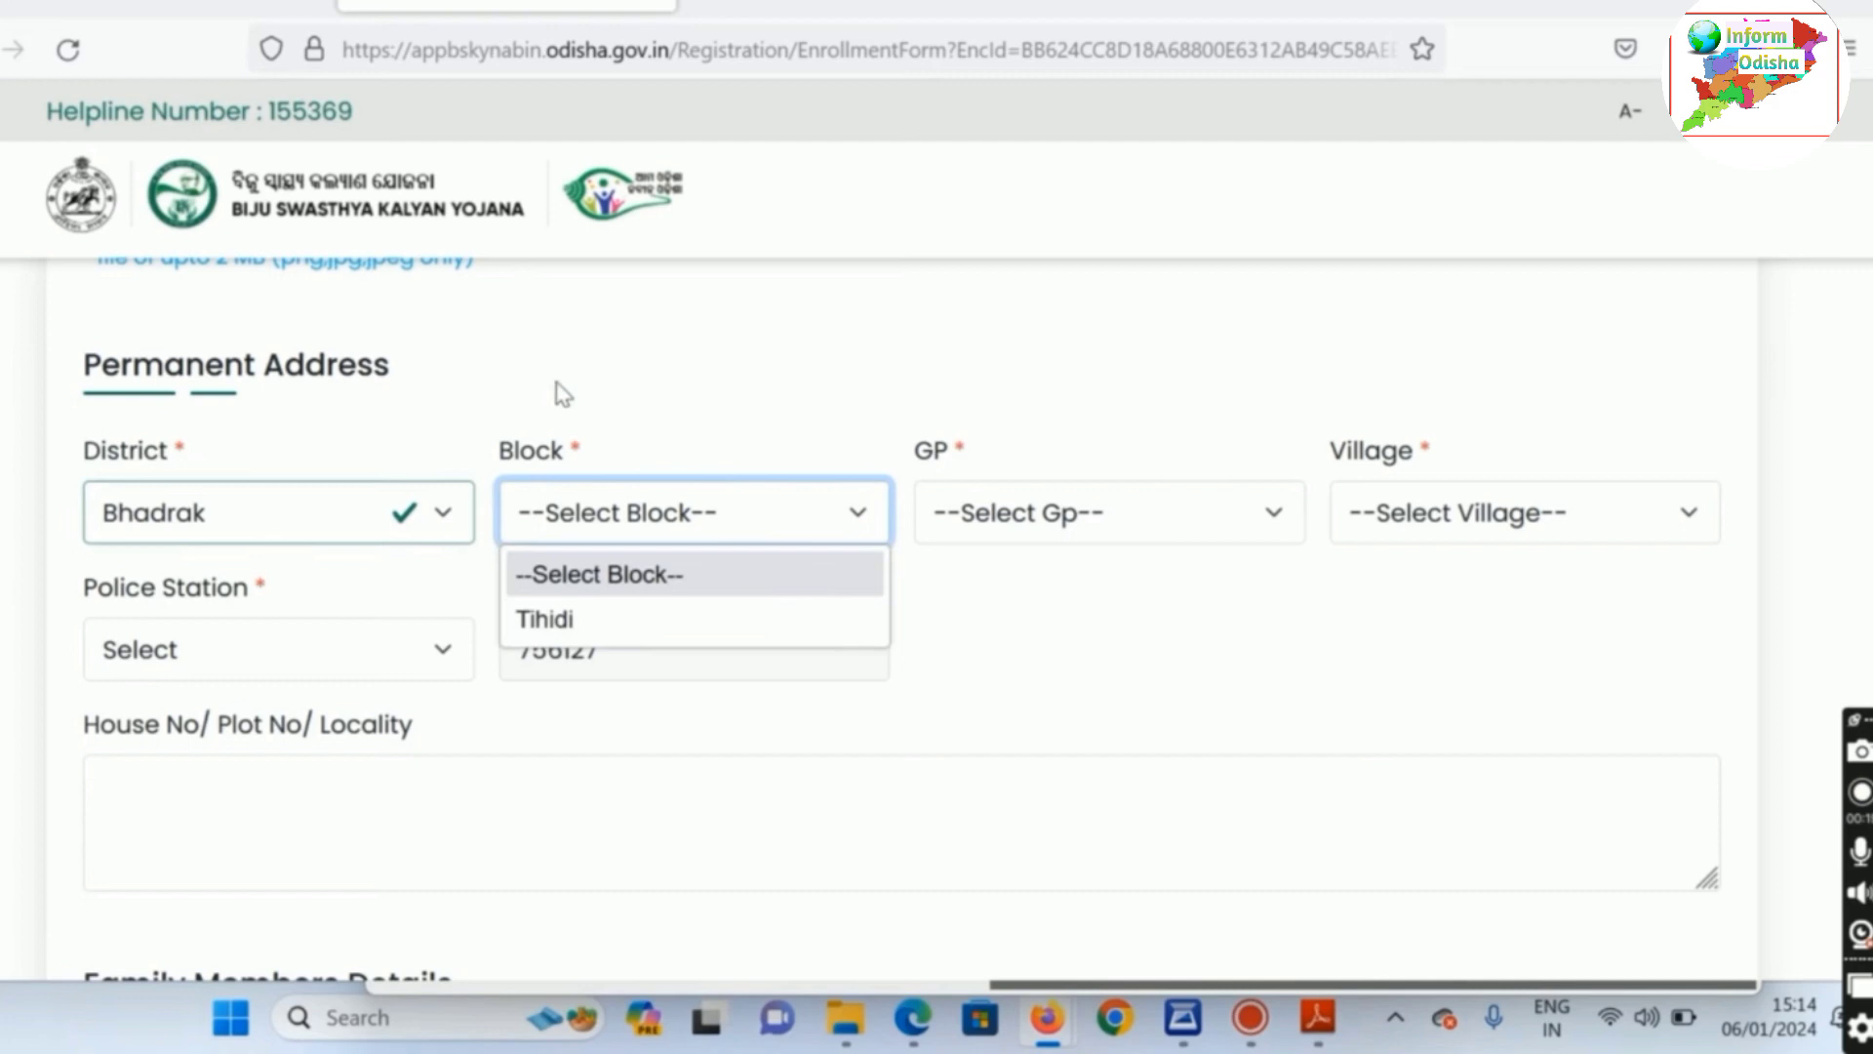
{"action": "left_click", "coordinate": [603, 637]}
Set GP and Village to Dolasahi and Police Station to Tihidi
{"action": "left_click", "coordinate": [1012, 515]}
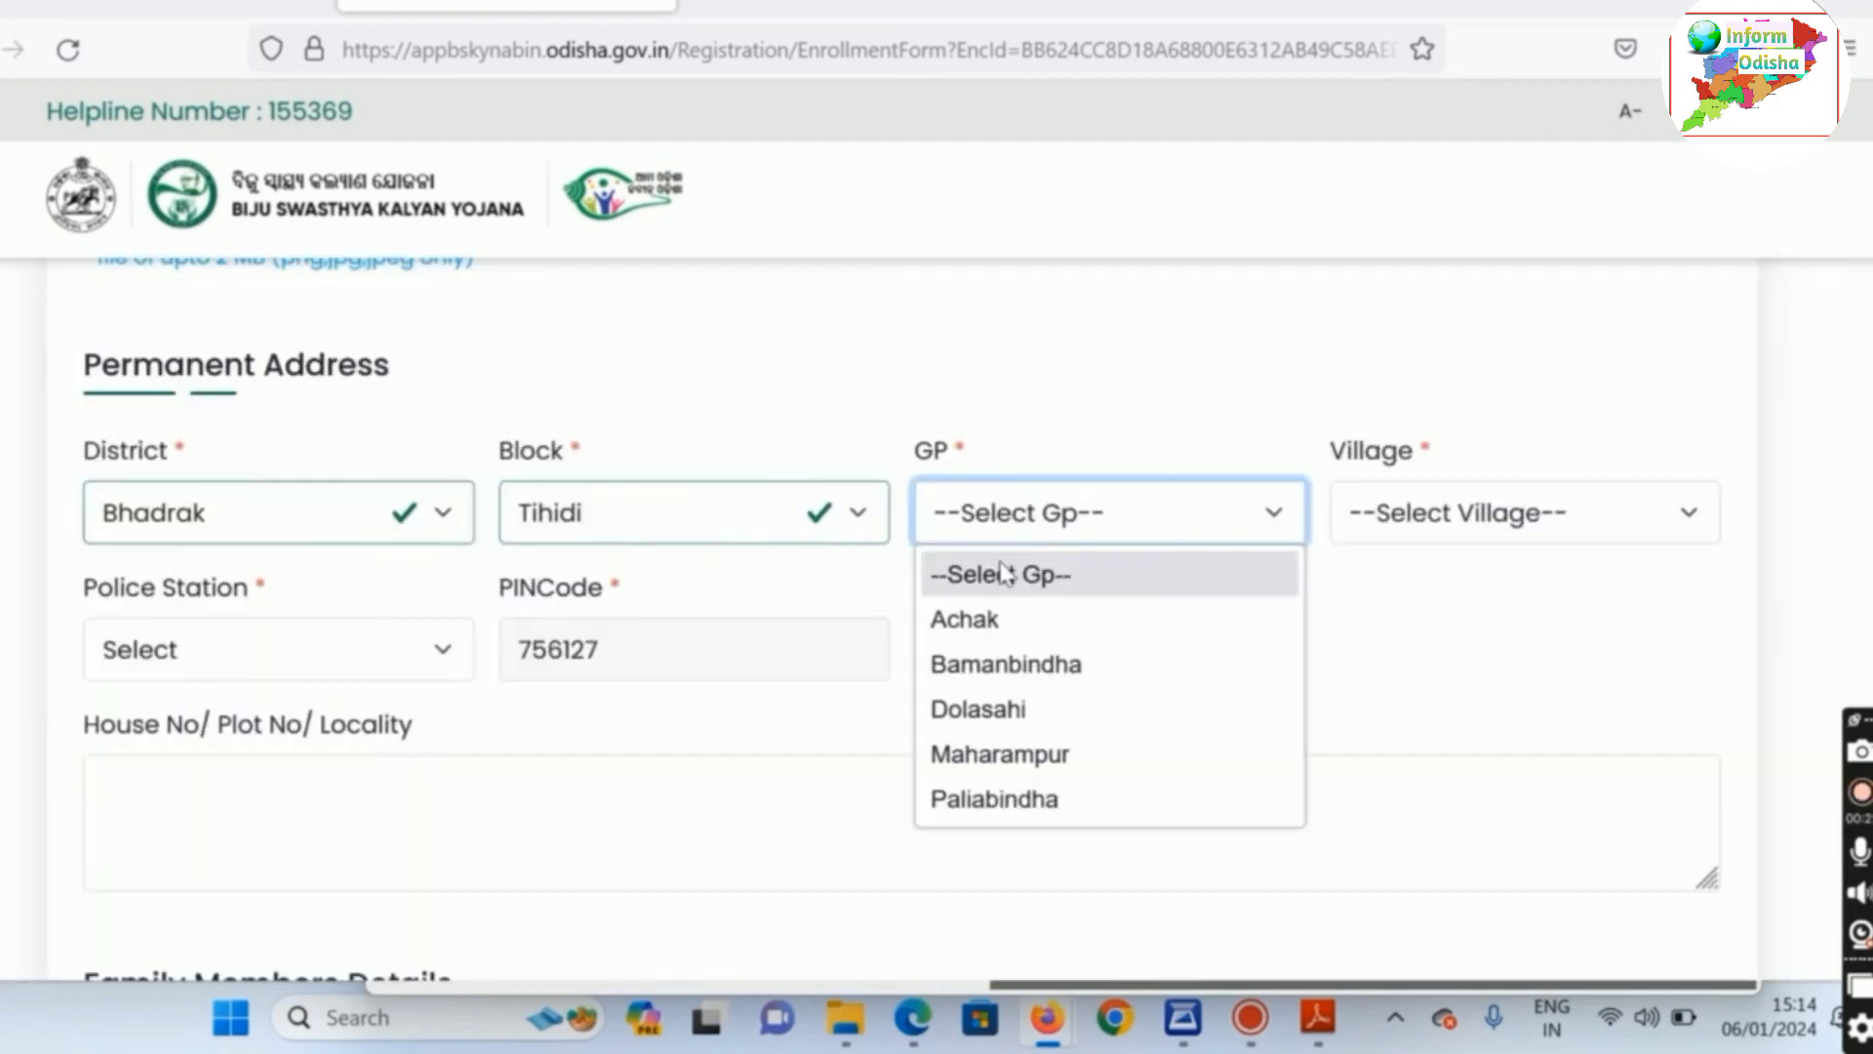
{"action": "left_click", "coordinate": [988, 724]}
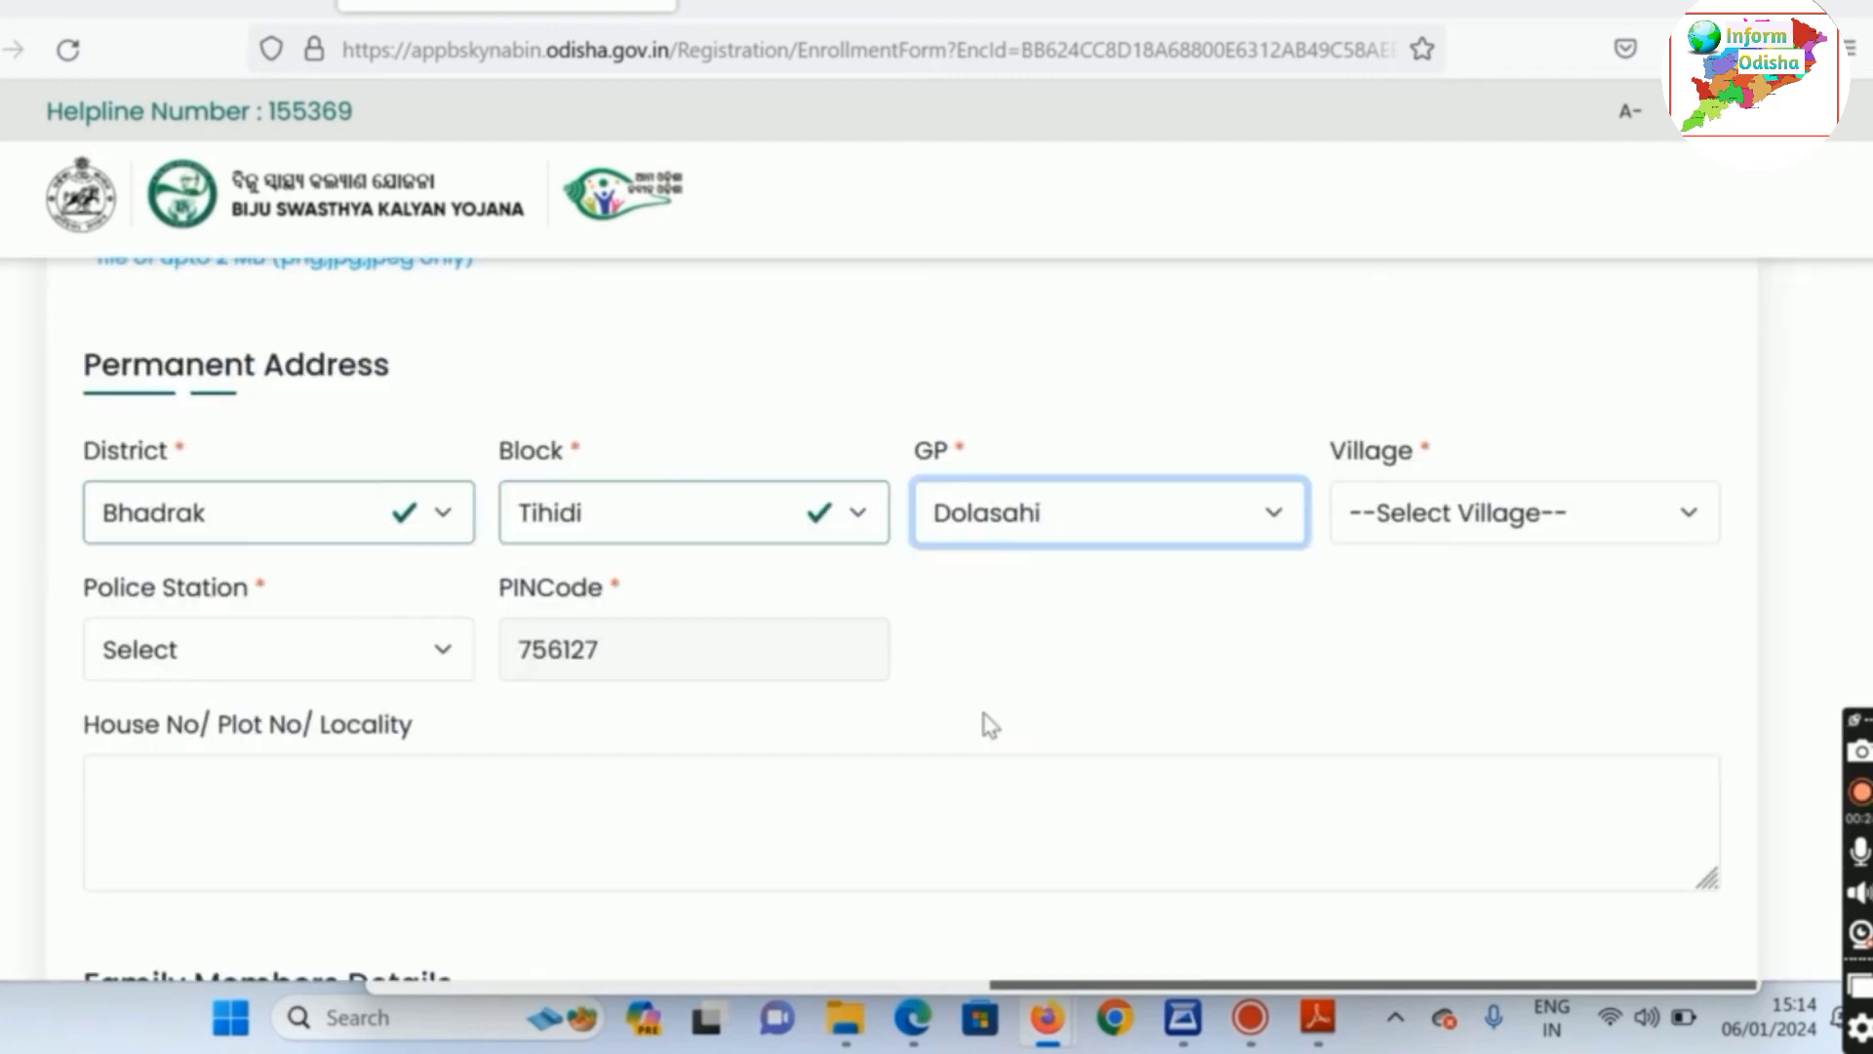
{"action": "left_click", "coordinate": [1427, 518]}
{"action": "left_click", "coordinate": [1390, 621]}
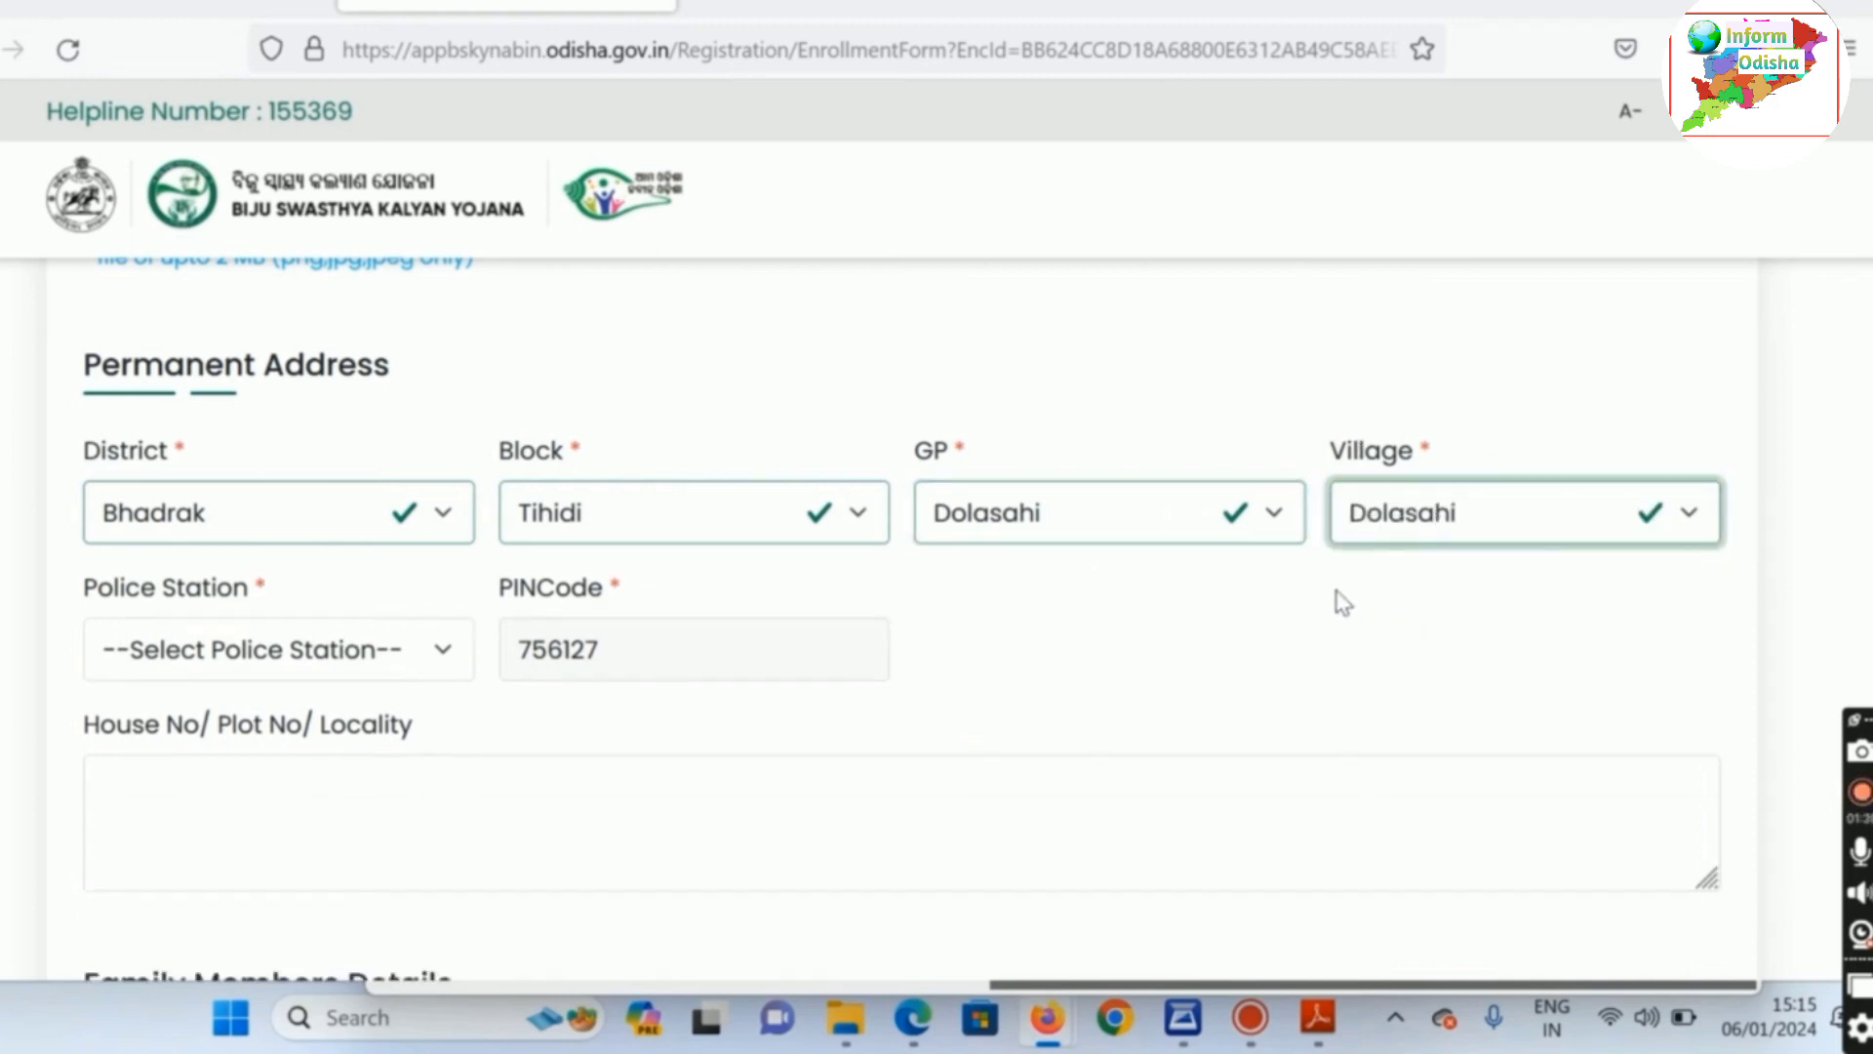
{"action": "left_click", "coordinate": [149, 670]}
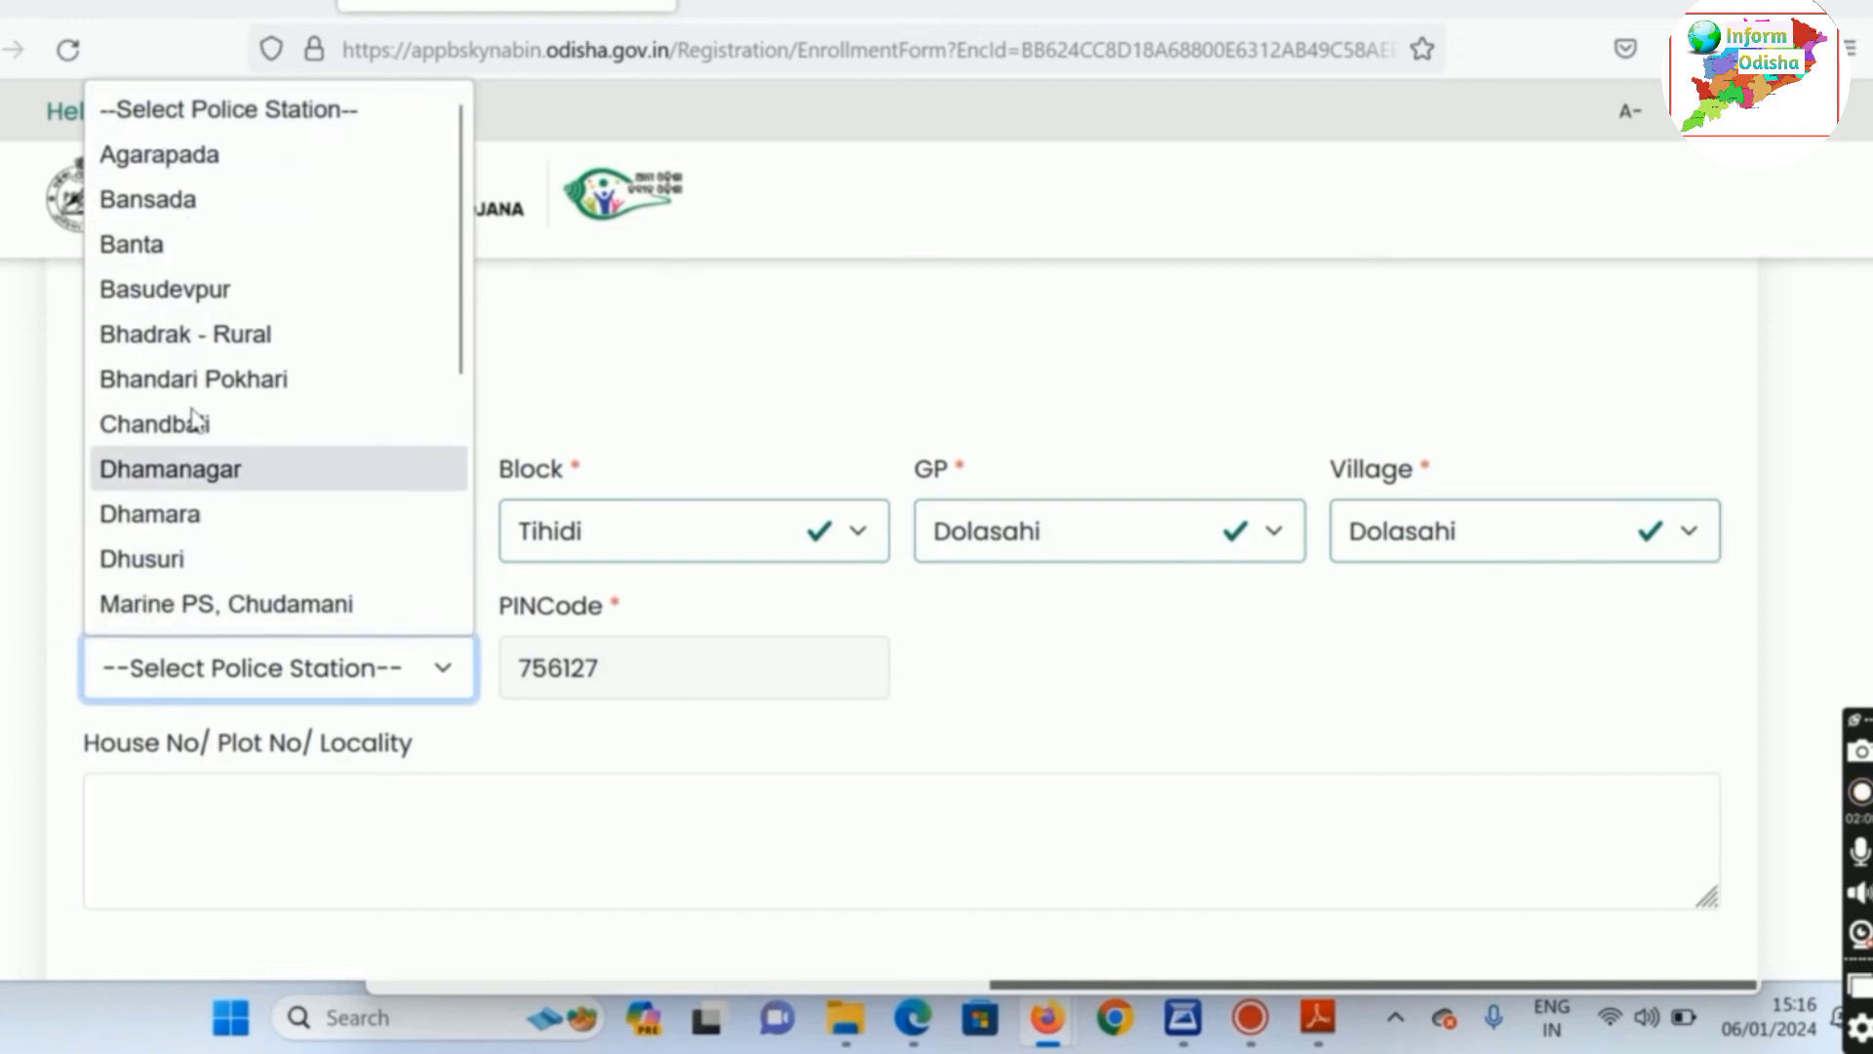
{"action": "scroll", "coordinate": [196, 420], "scroll_direction": "down", "scroll_amount": 3}
{"action": "left_click", "coordinate": [183, 566]}
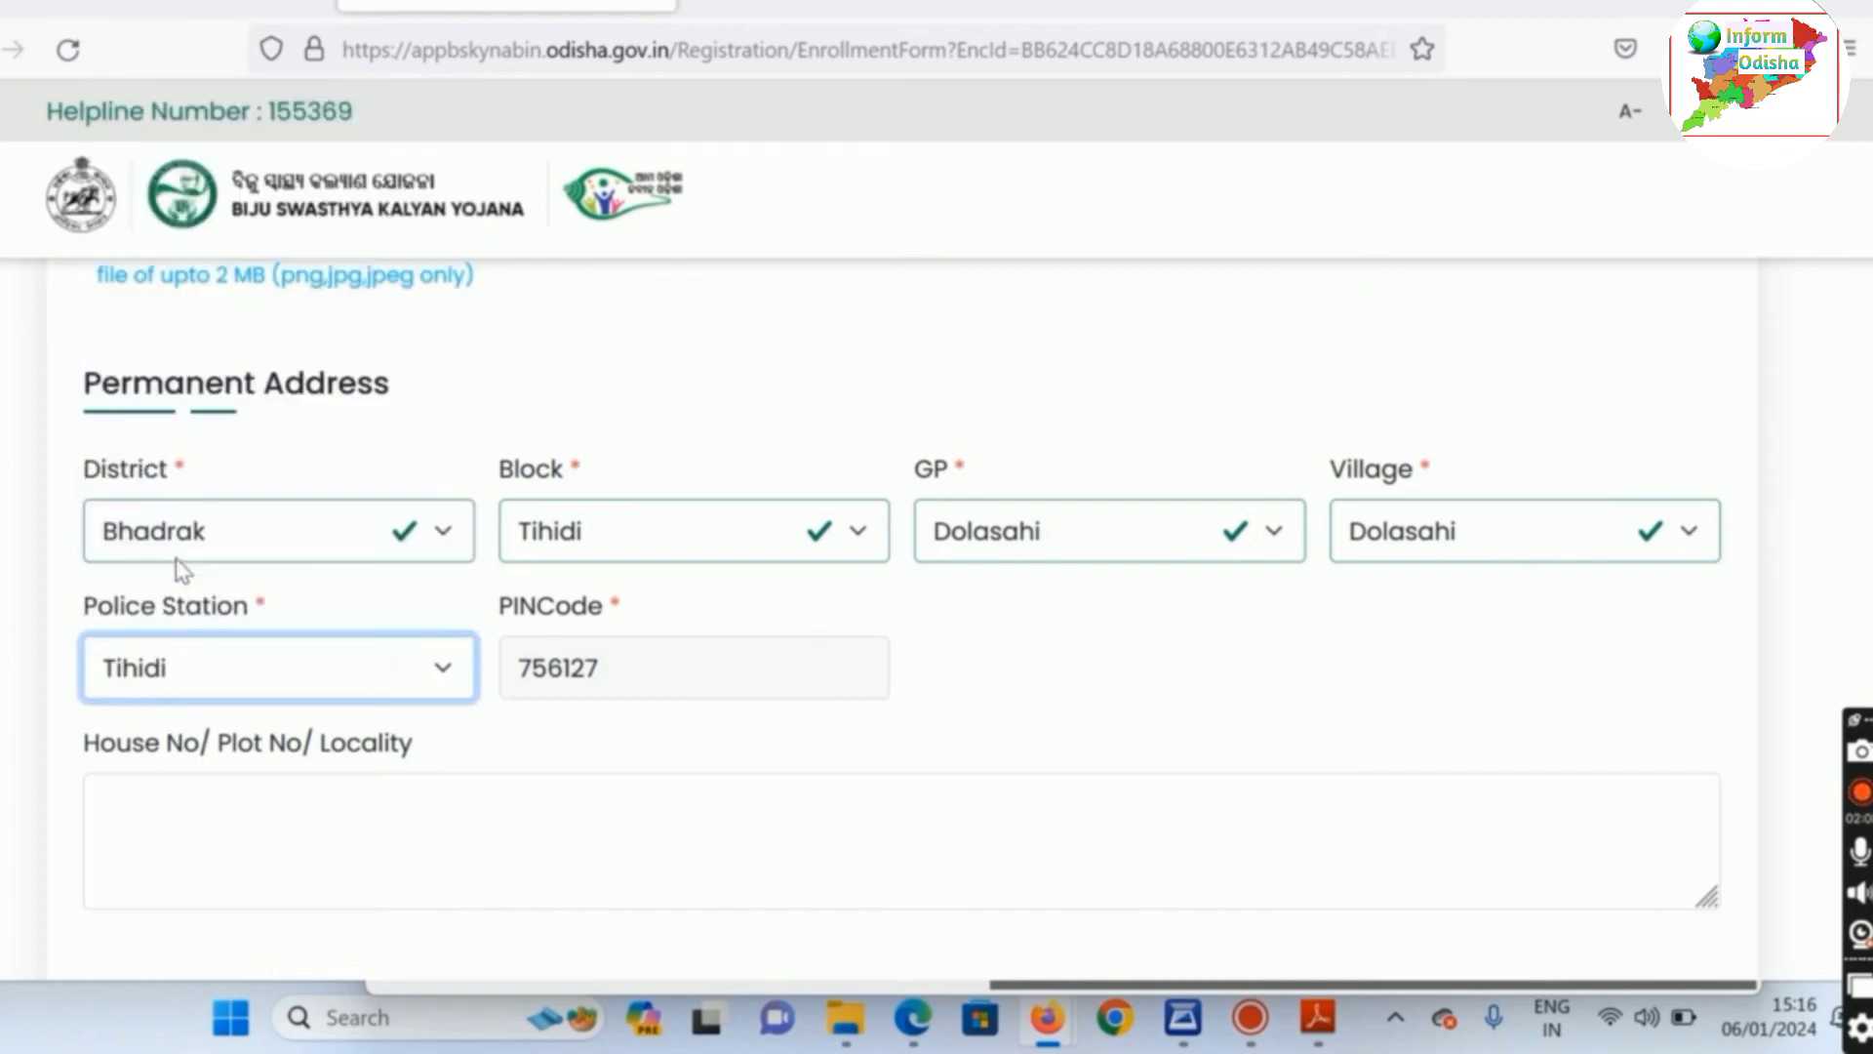
{"action": "left_click", "coordinate": [623, 690]}
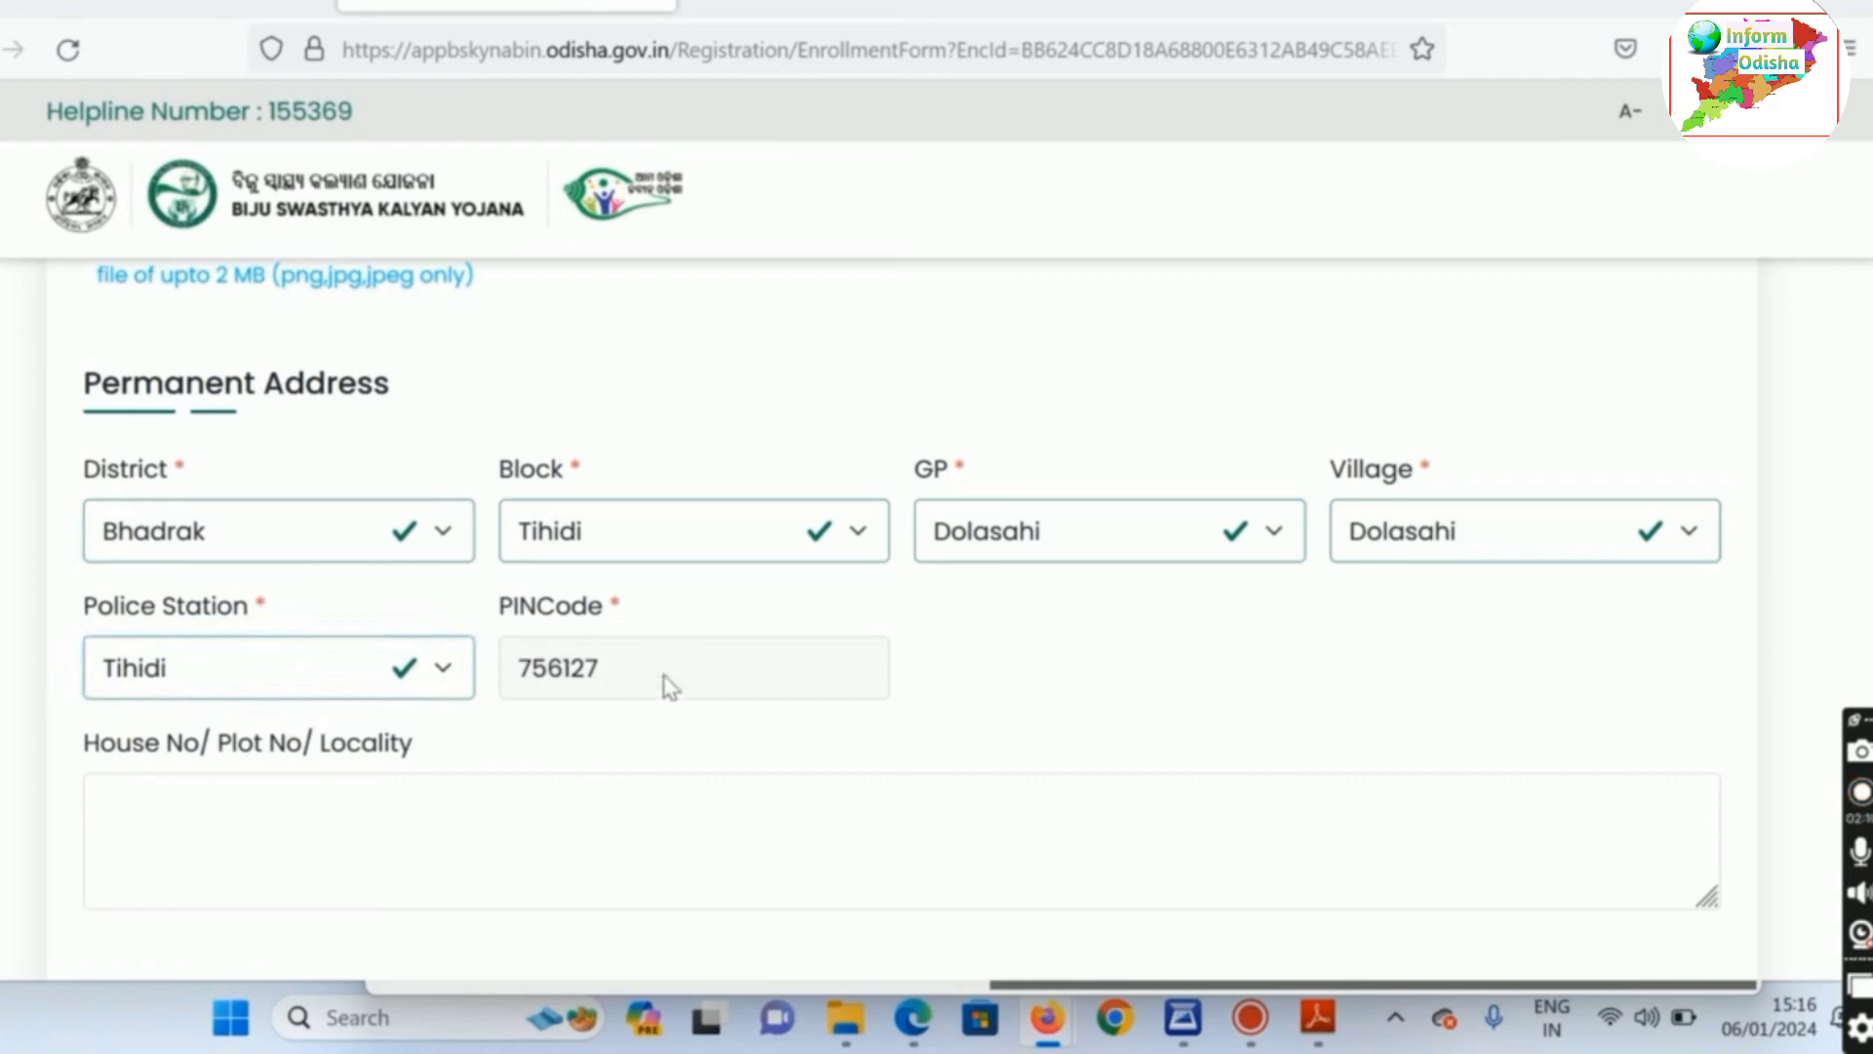
{"action": "scroll", "coordinate": [532, 712], "scroll_direction": "down", "scroll_amount": 2}
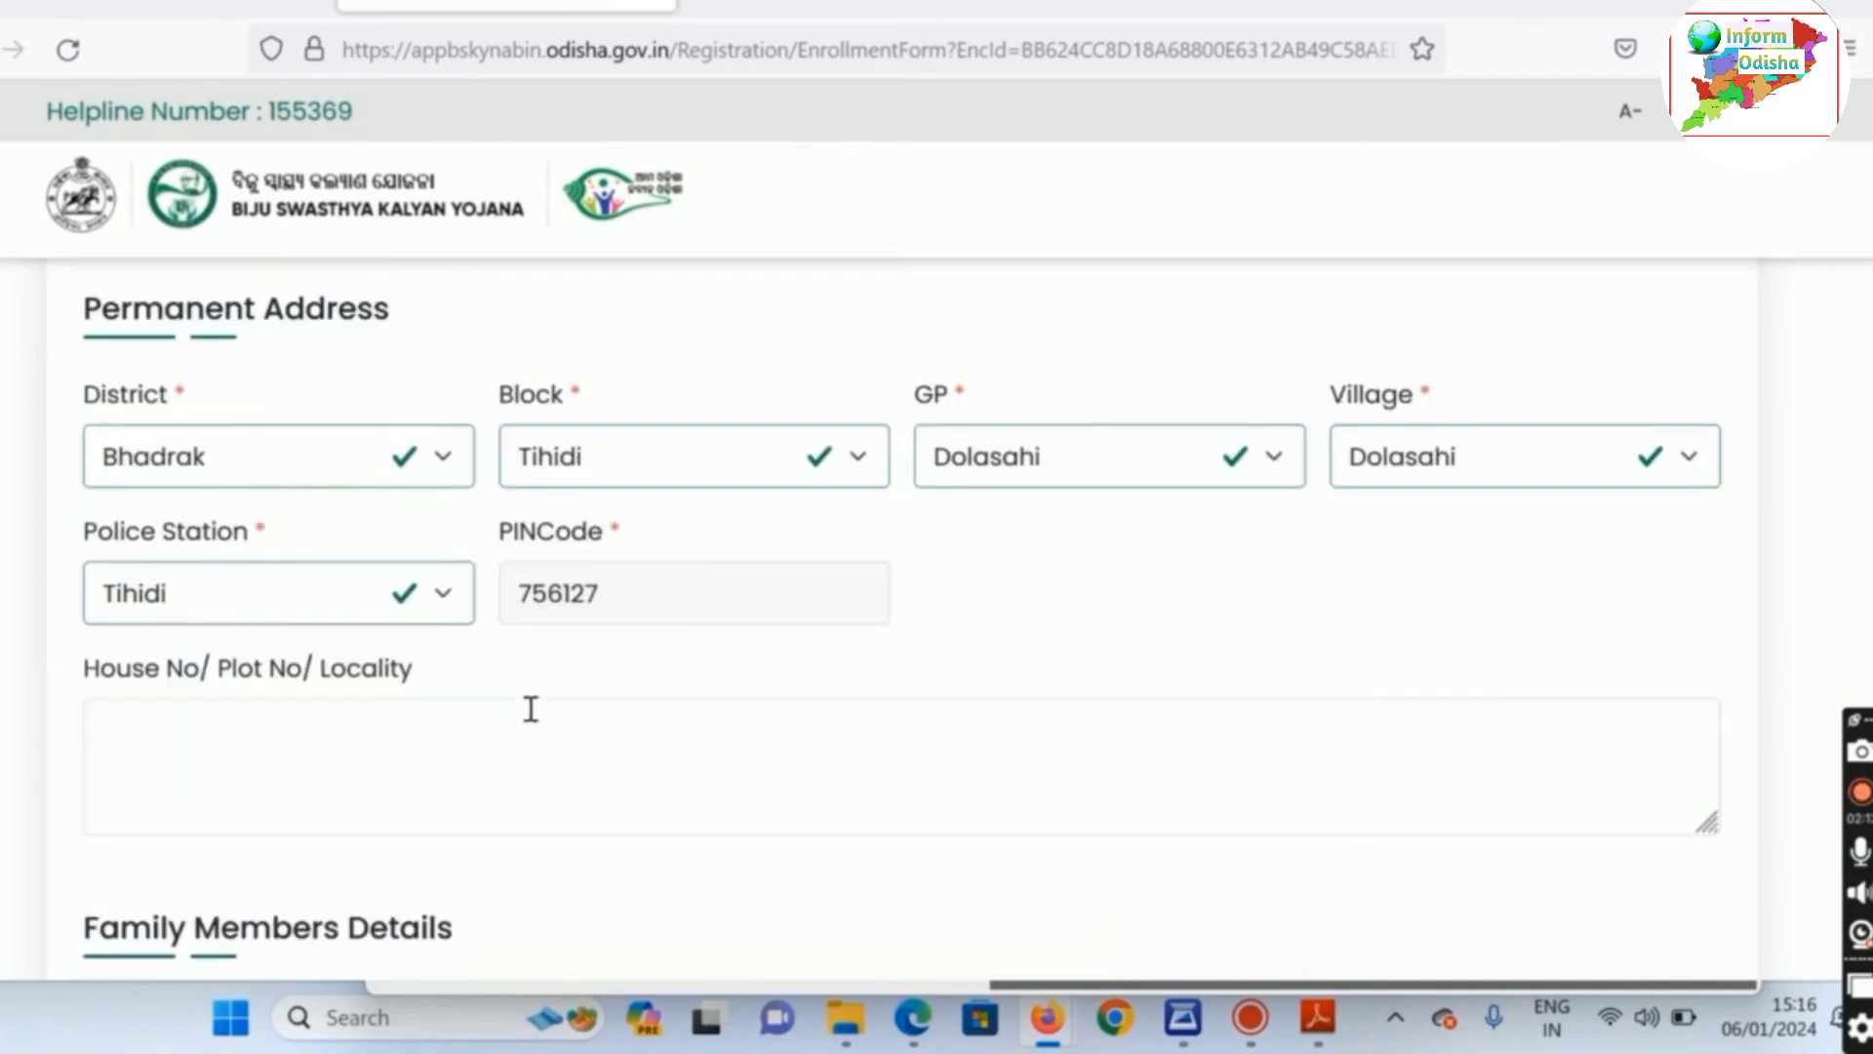
Paste the full house, post office and locality line into the House No/ Plot No/ Locality box
{"action": "left_click", "coordinate": [146, 653]}
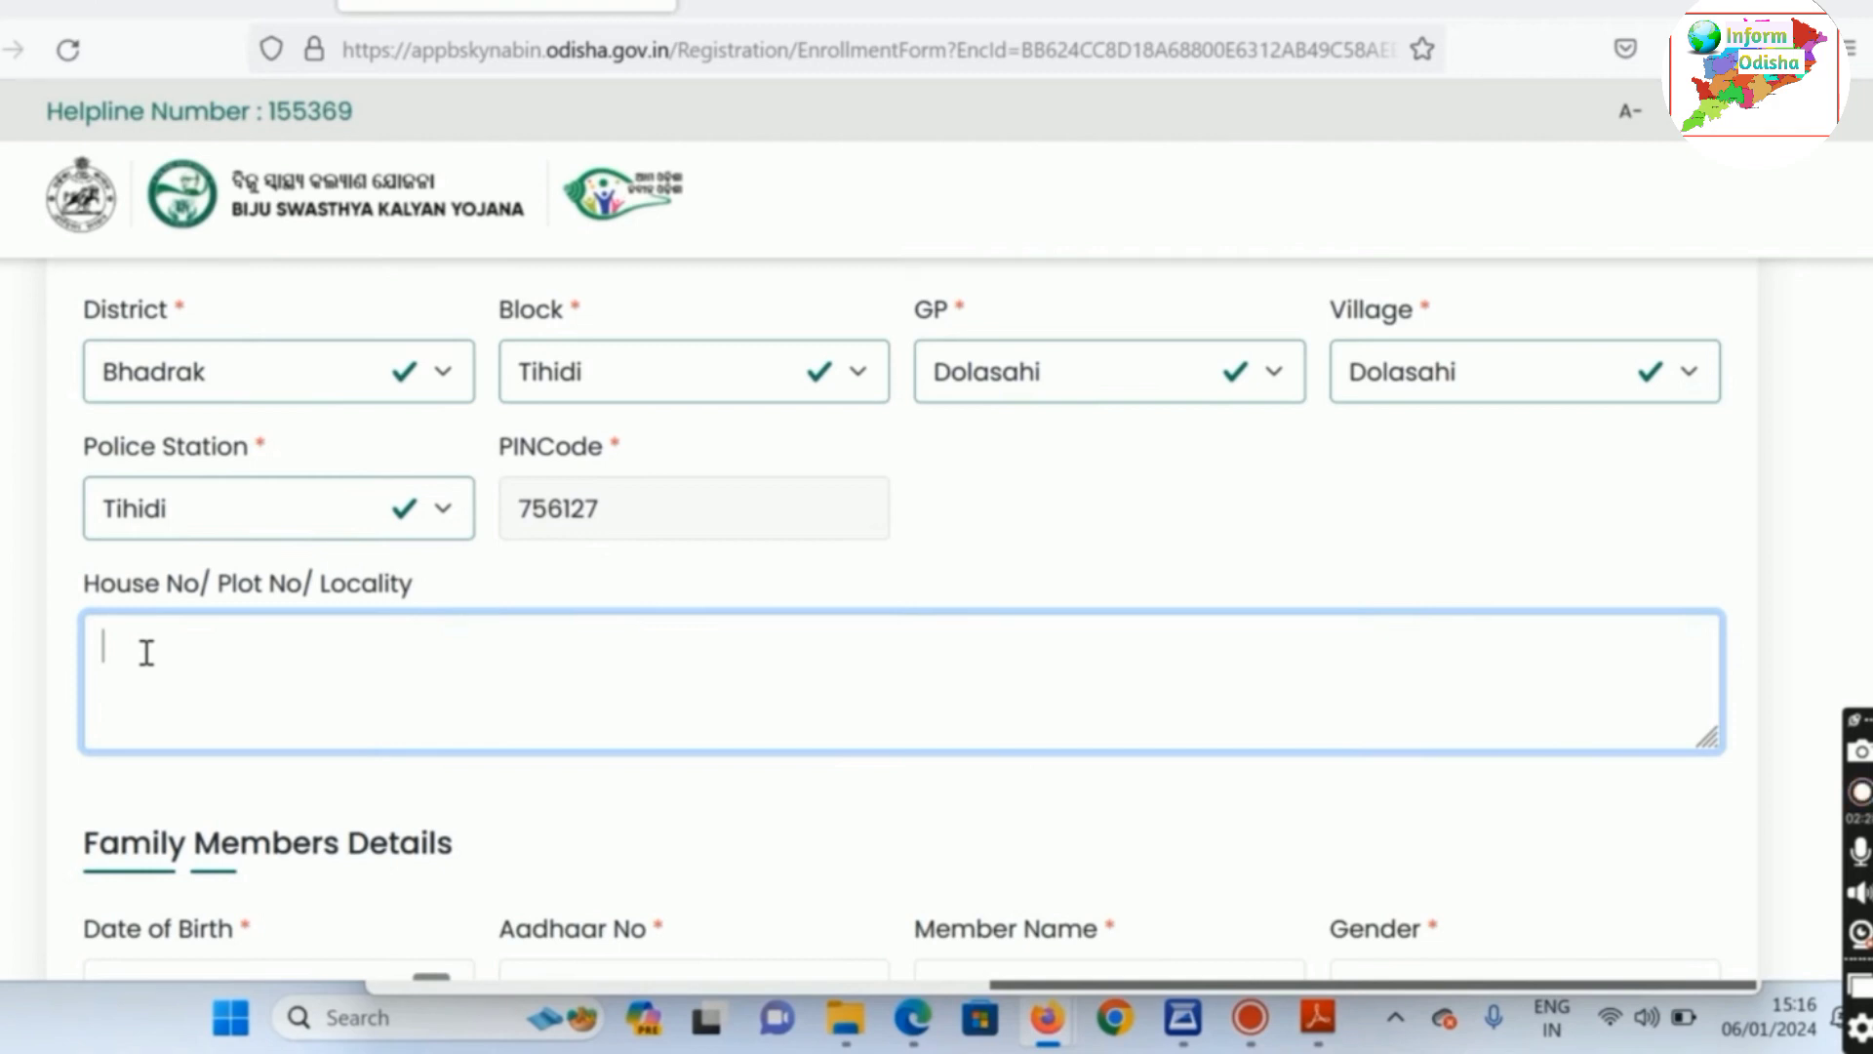
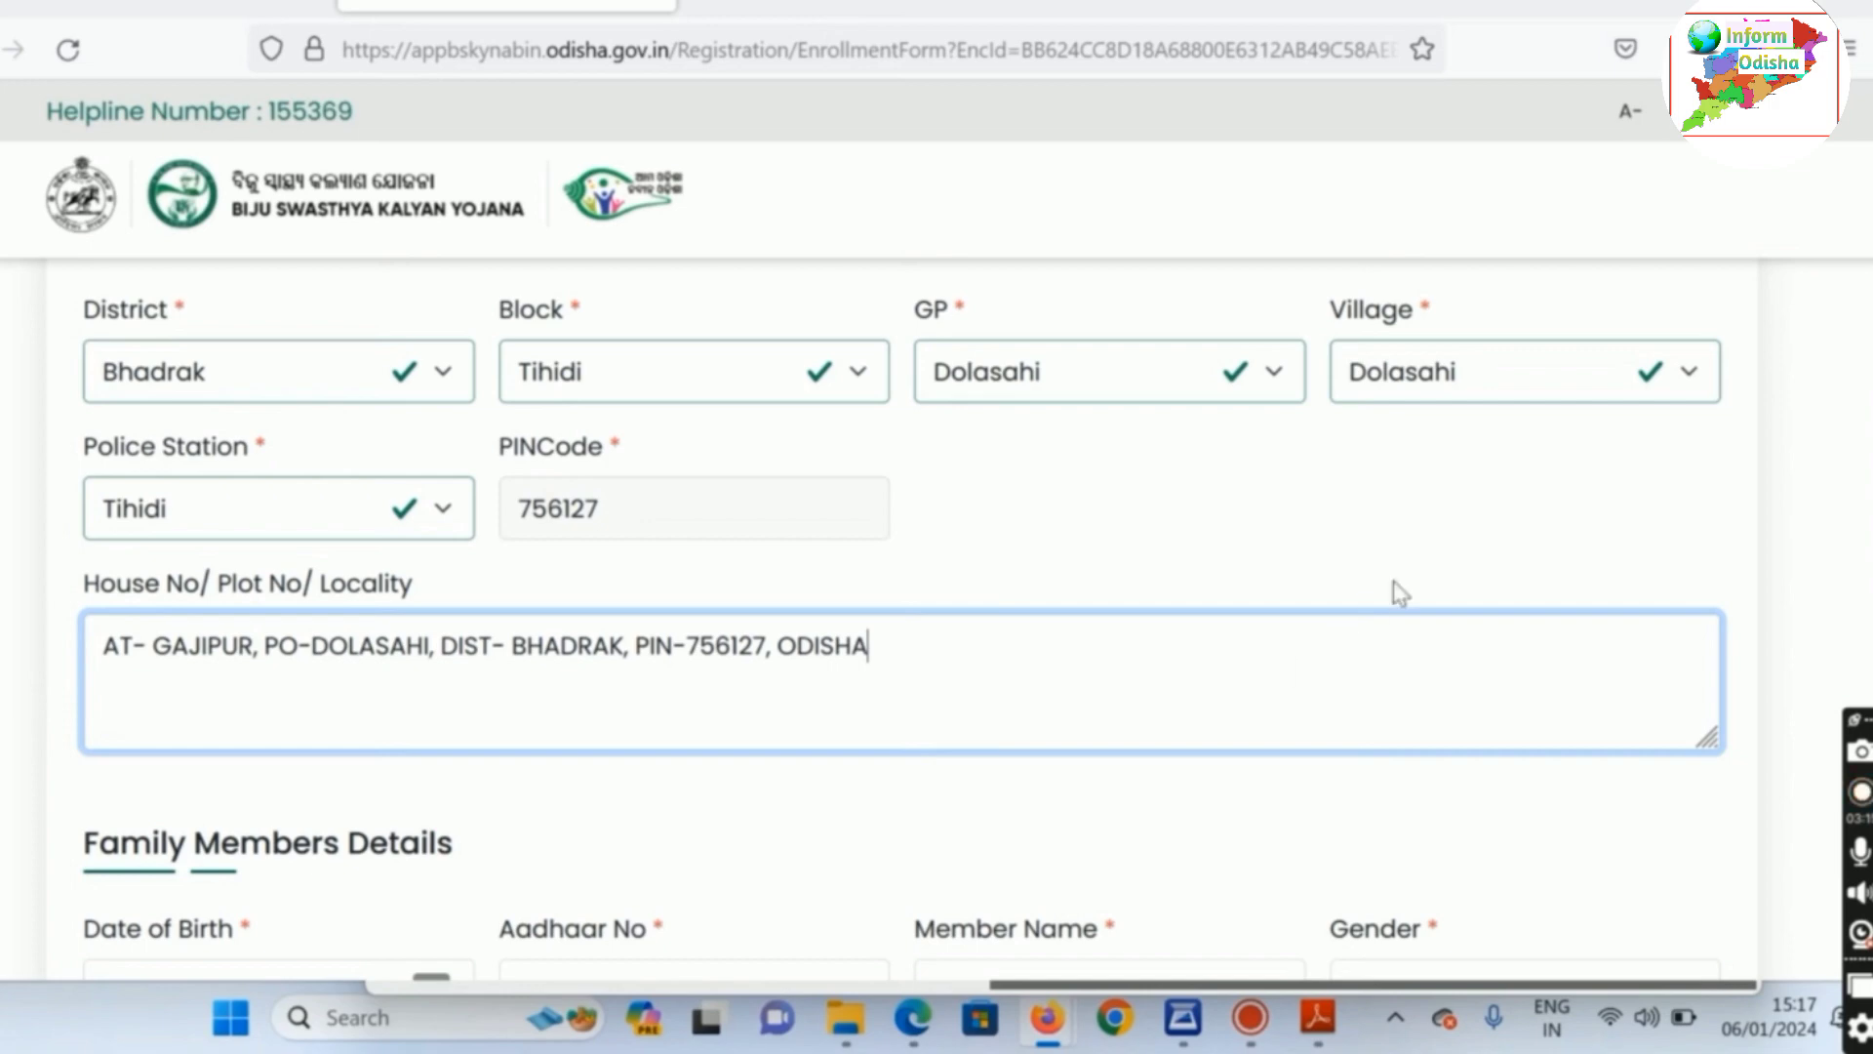
{"action": "scroll", "coordinate": [195, 410], "scroll_direction": "down", "scroll_amount": 5}
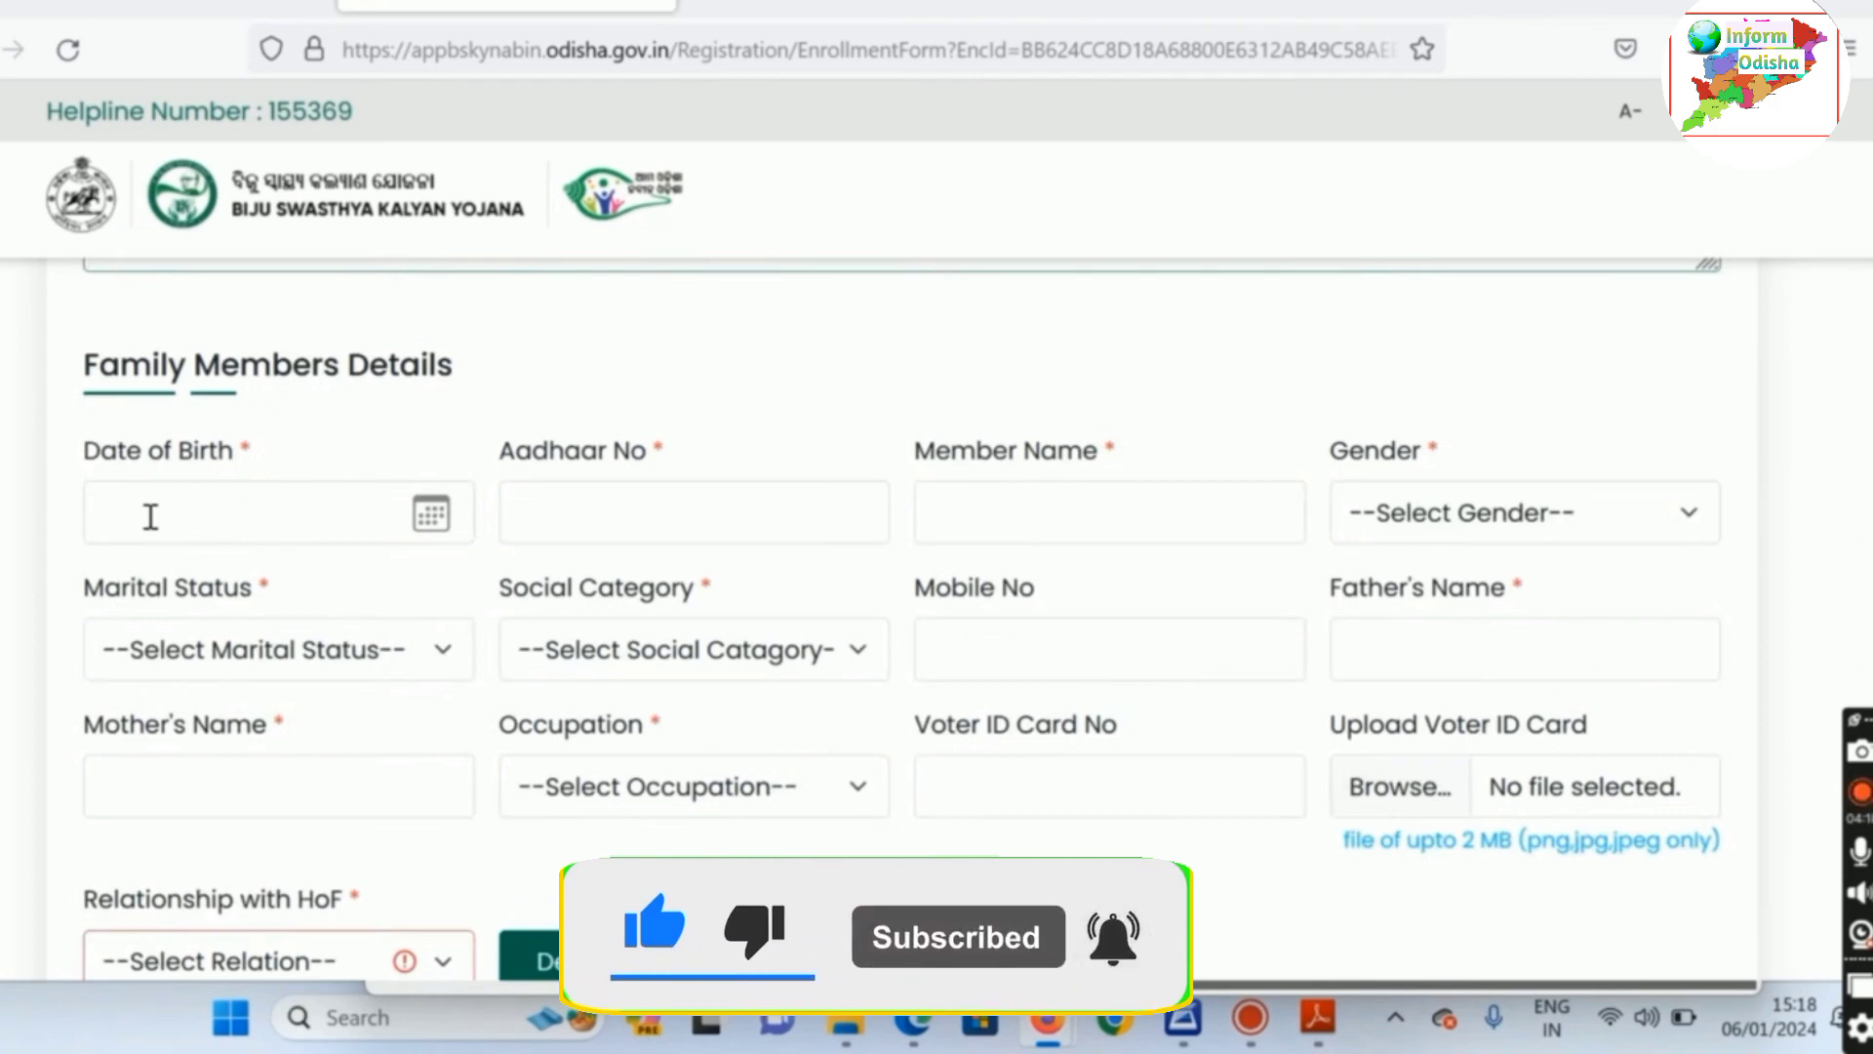
{"action": "left_click", "coordinate": [148, 517]}
{"action": "scroll", "coordinate": [185, 459], "scroll_direction": "up", "scroll_amount": 3}
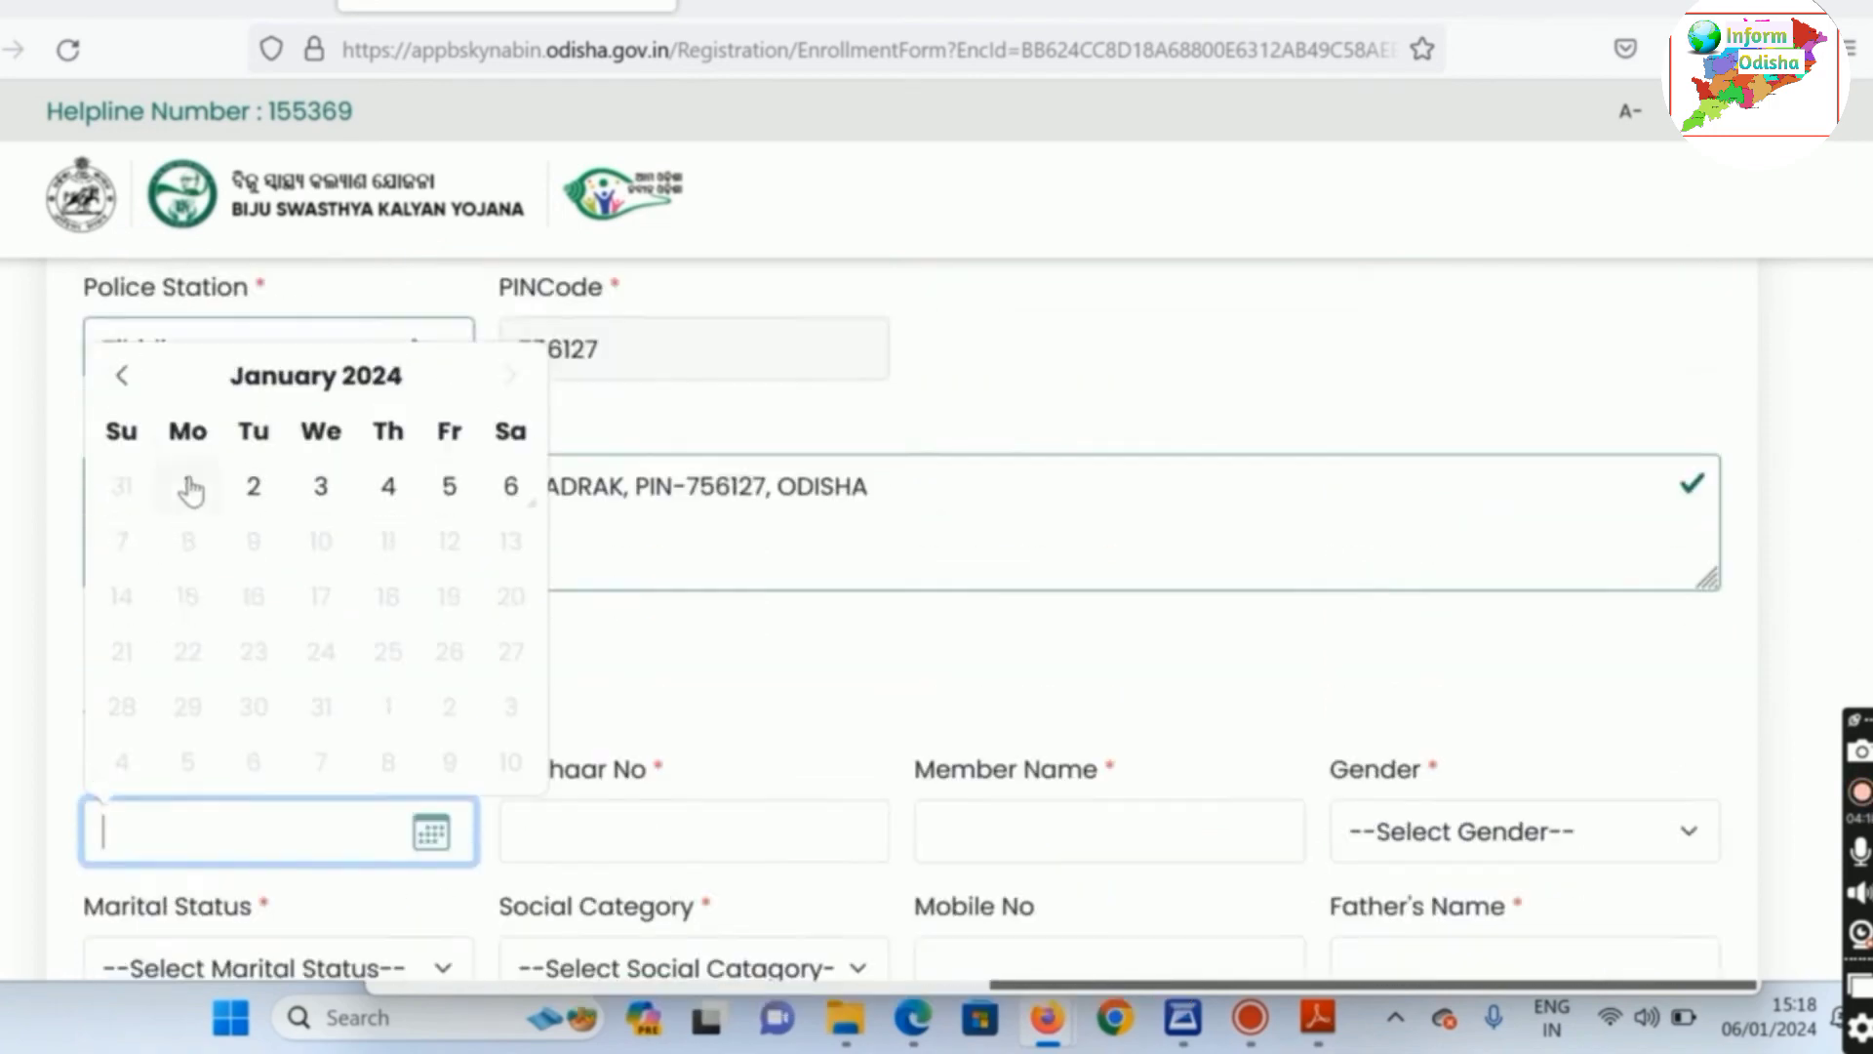
In the date picker, choose year 1995, month February and day 3
{"action": "left_click", "coordinate": [322, 388]}
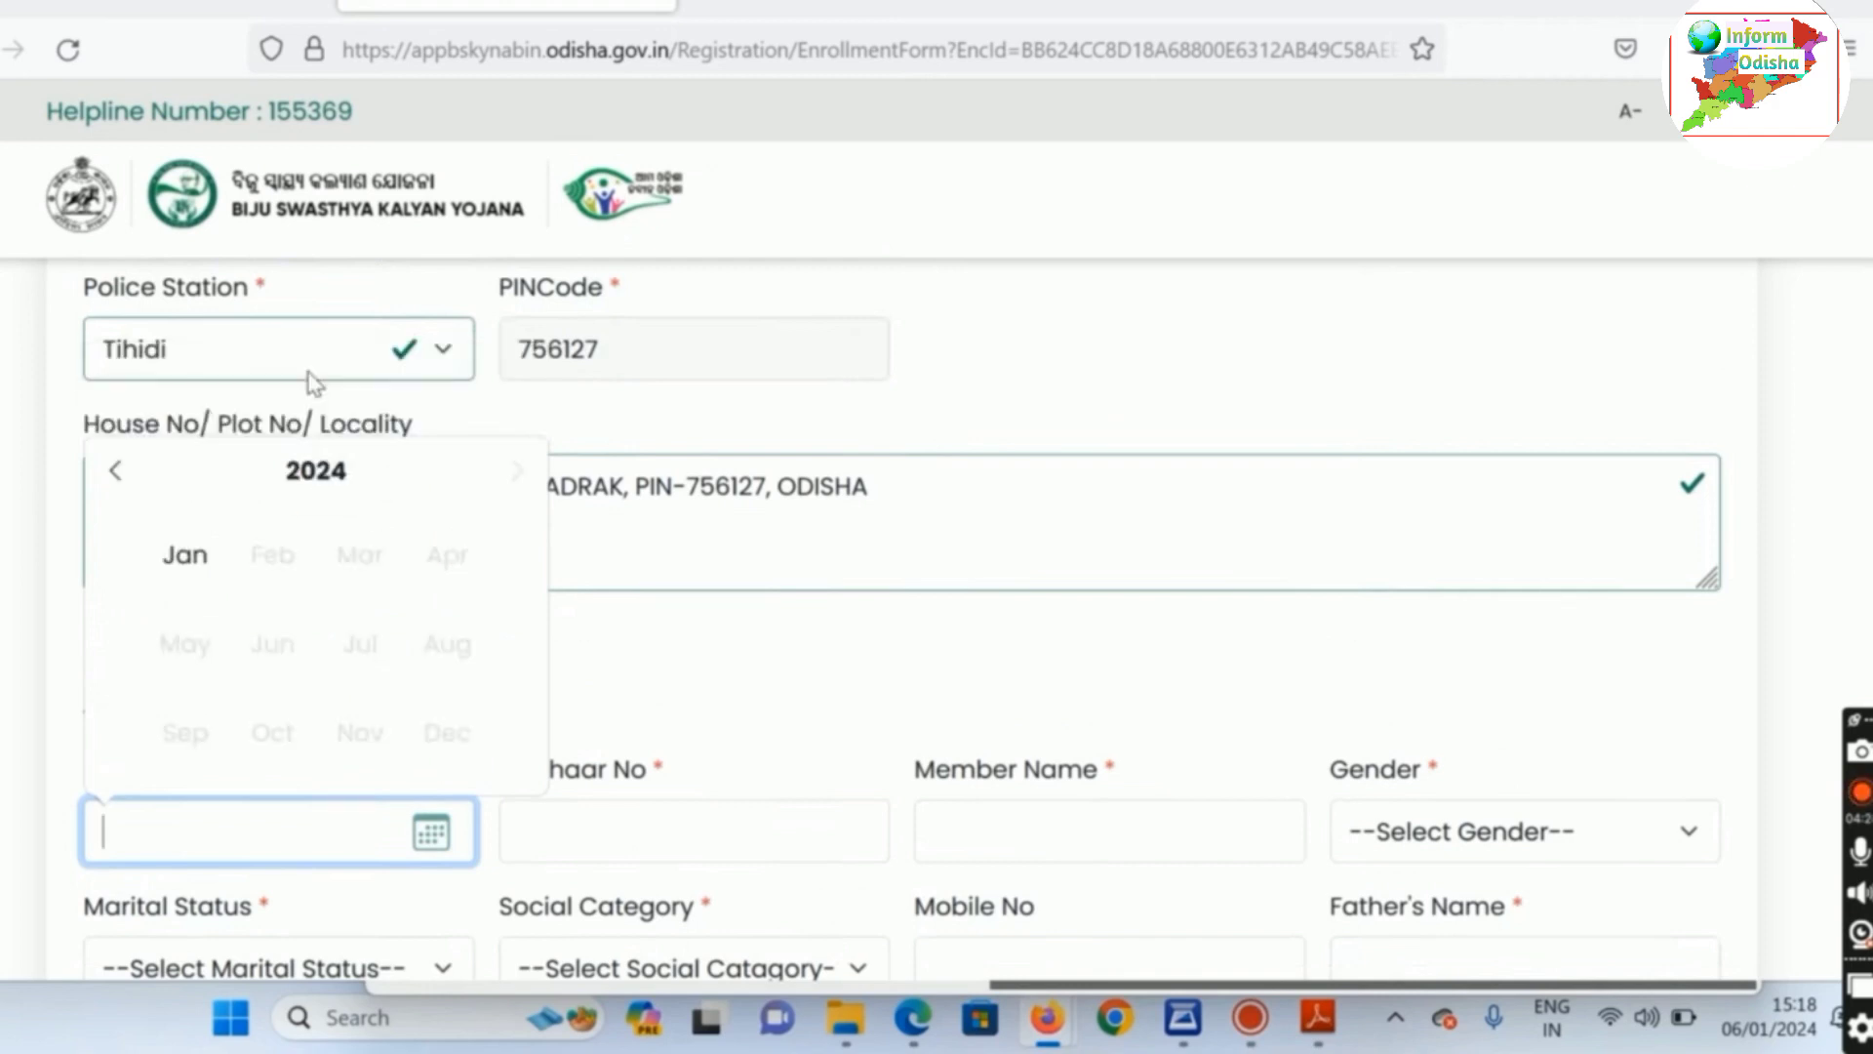
{"action": "left_click", "coordinate": [315, 470]}
{"action": "left_click", "coordinate": [117, 475]}
{"action": "left_click", "coordinate": [117, 475]}
{"action": "left_click", "coordinate": [117, 475]}
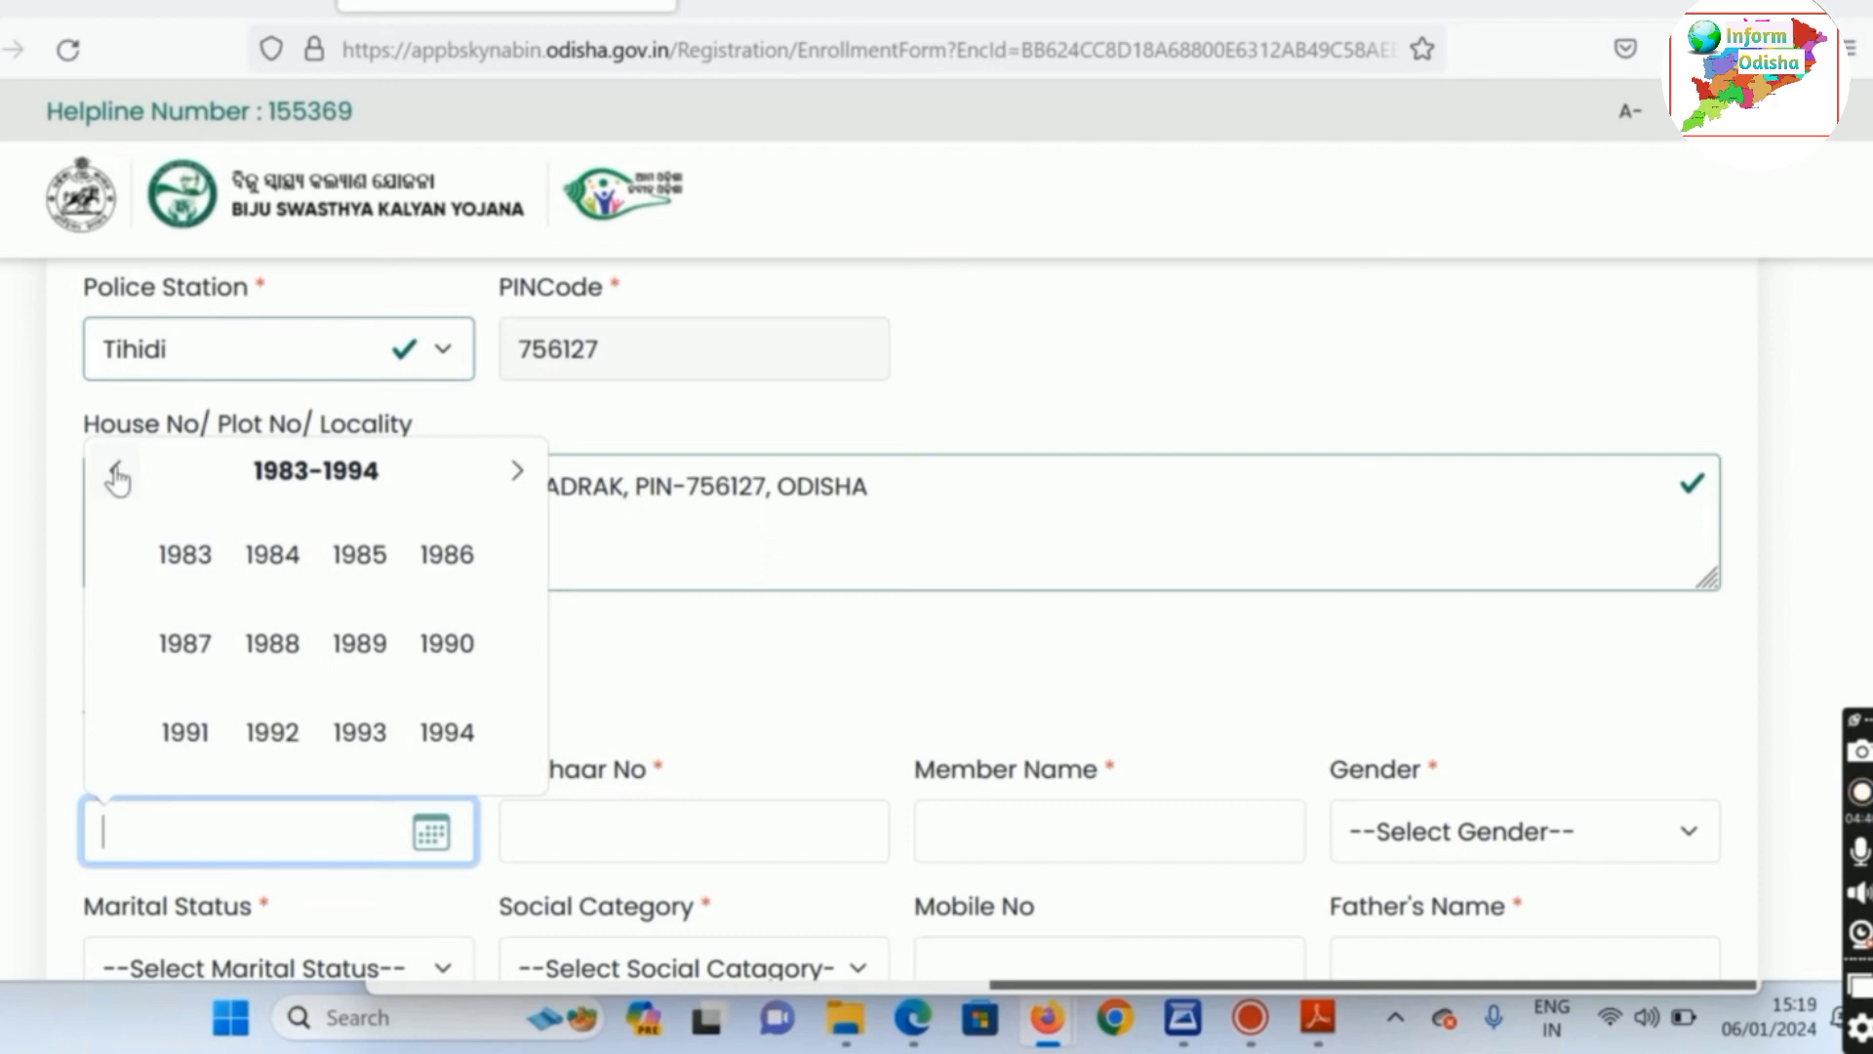
{"action": "left_click", "coordinate": [514, 478]}
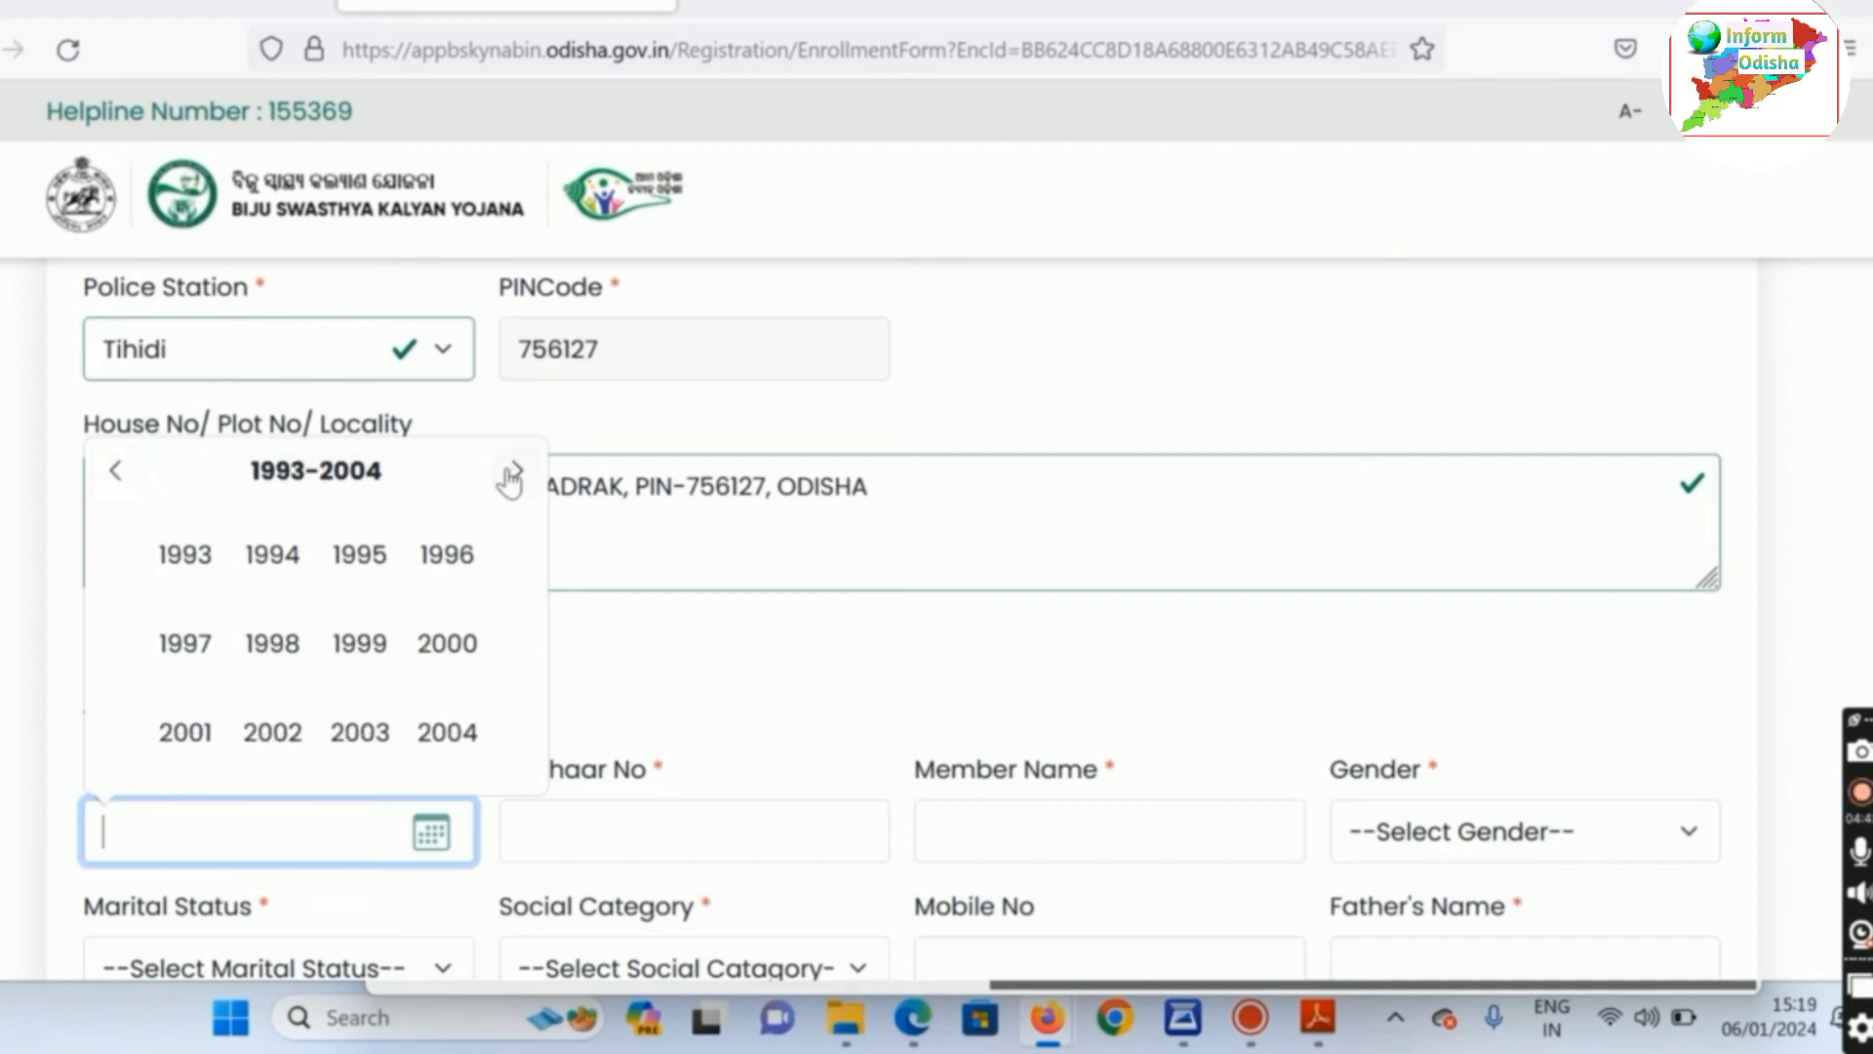
{"action": "left_click", "coordinate": [361, 554]}
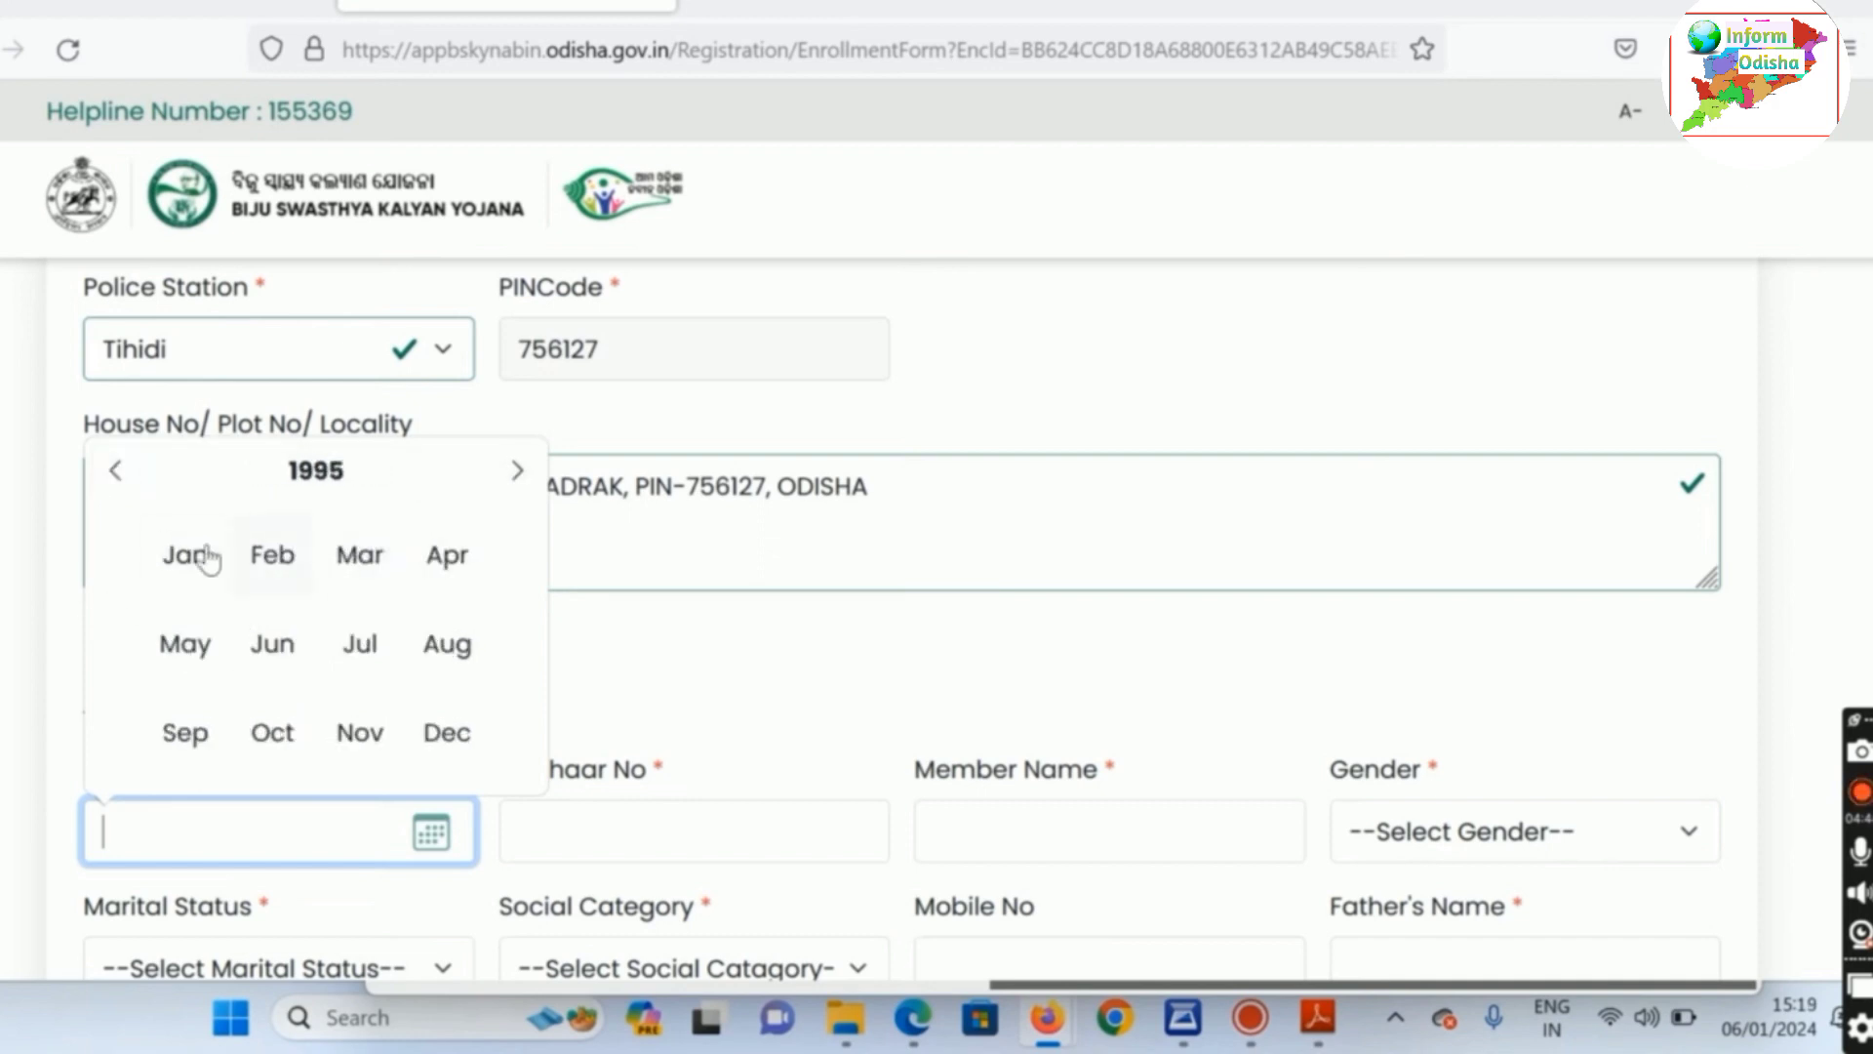
{"action": "left_click", "coordinate": [270, 566]}
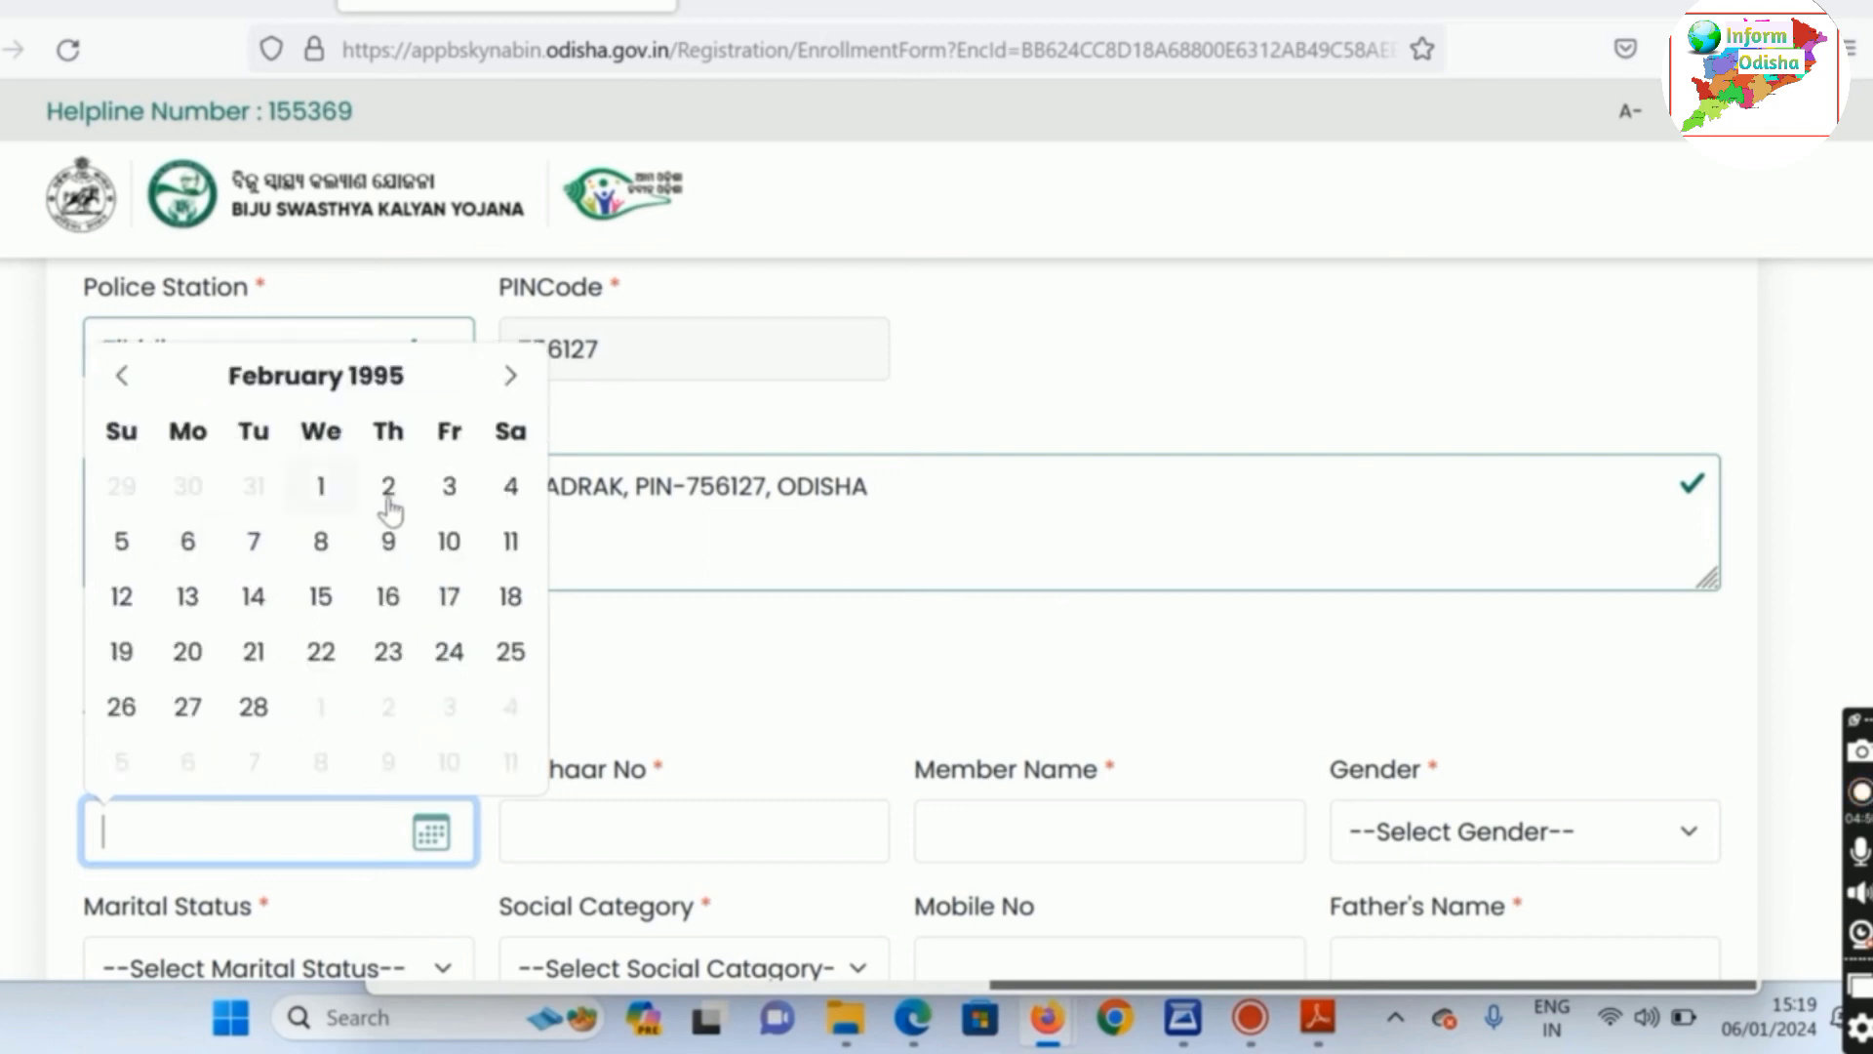
{"action": "left_click", "coordinate": [449, 488]}
{"action": "scroll", "coordinate": [606, 576], "scroll_direction": "down", "scroll_amount": 3}
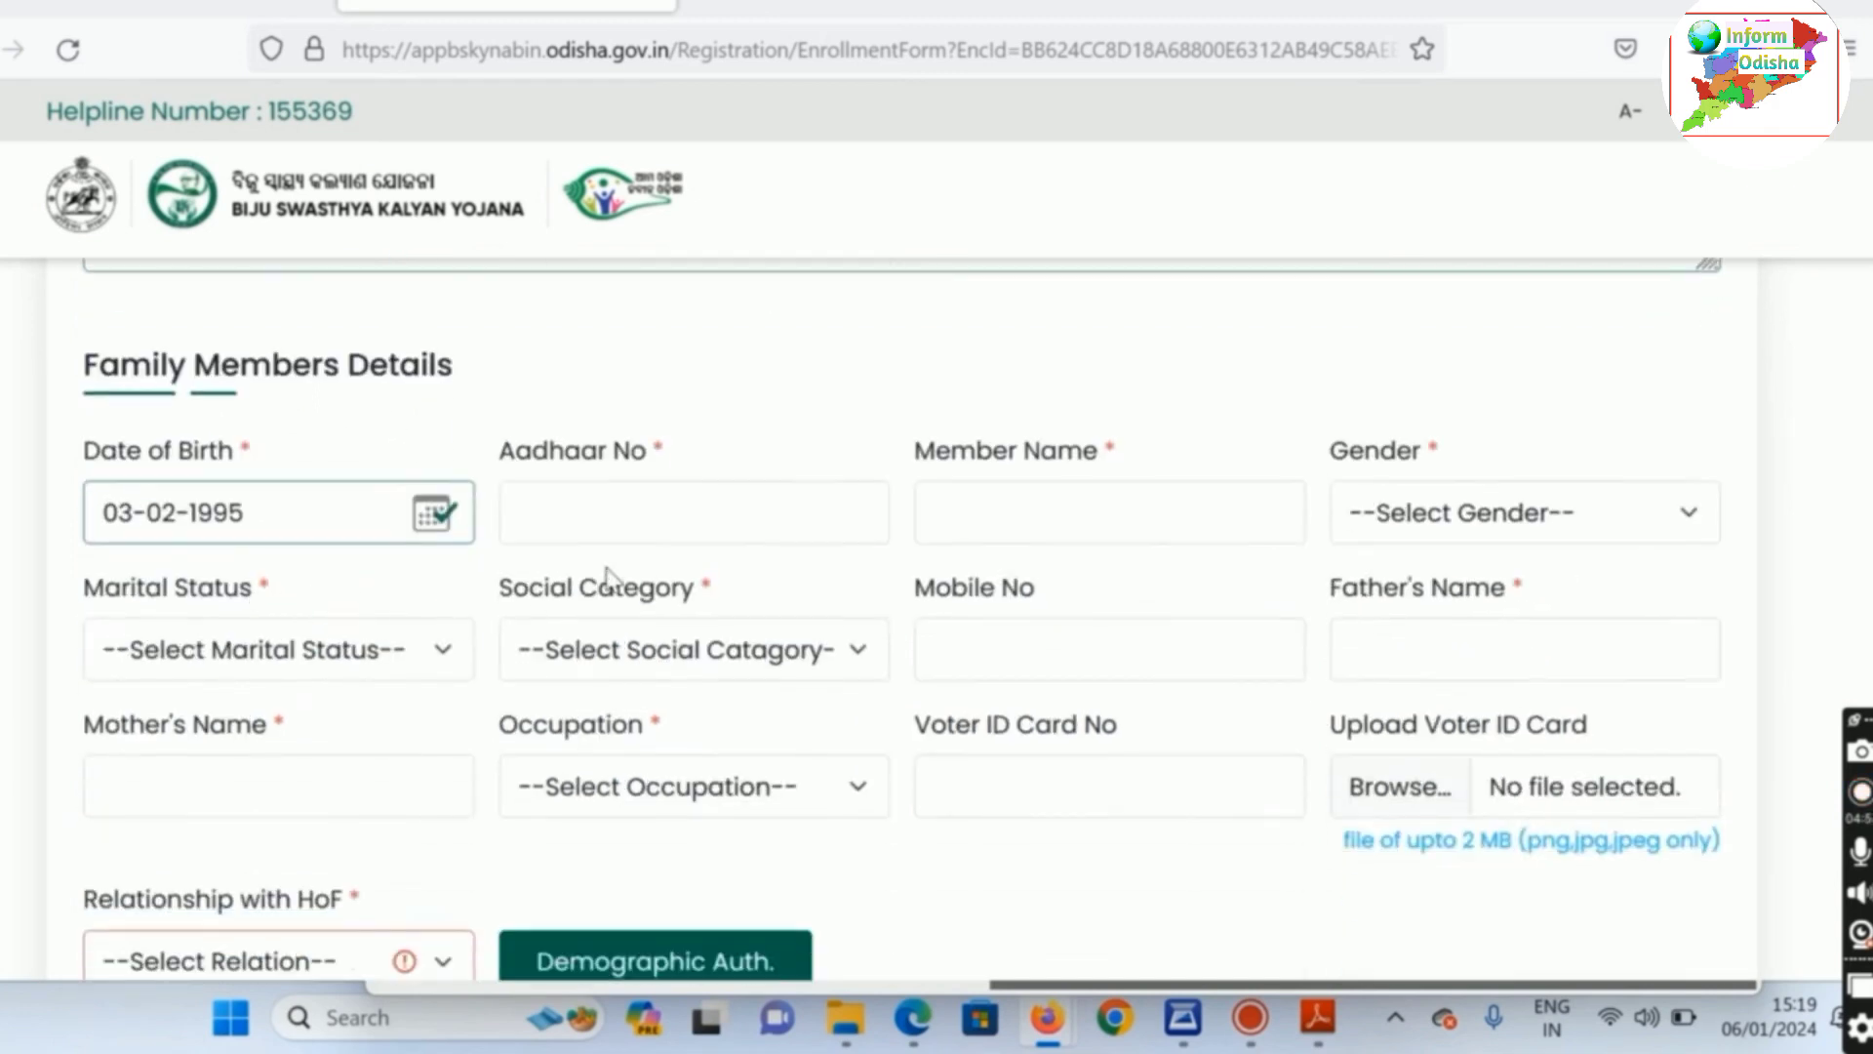
Enter the member's Aadhaar number and paste in the member's name
{"action": "left_click", "coordinate": [590, 525]}
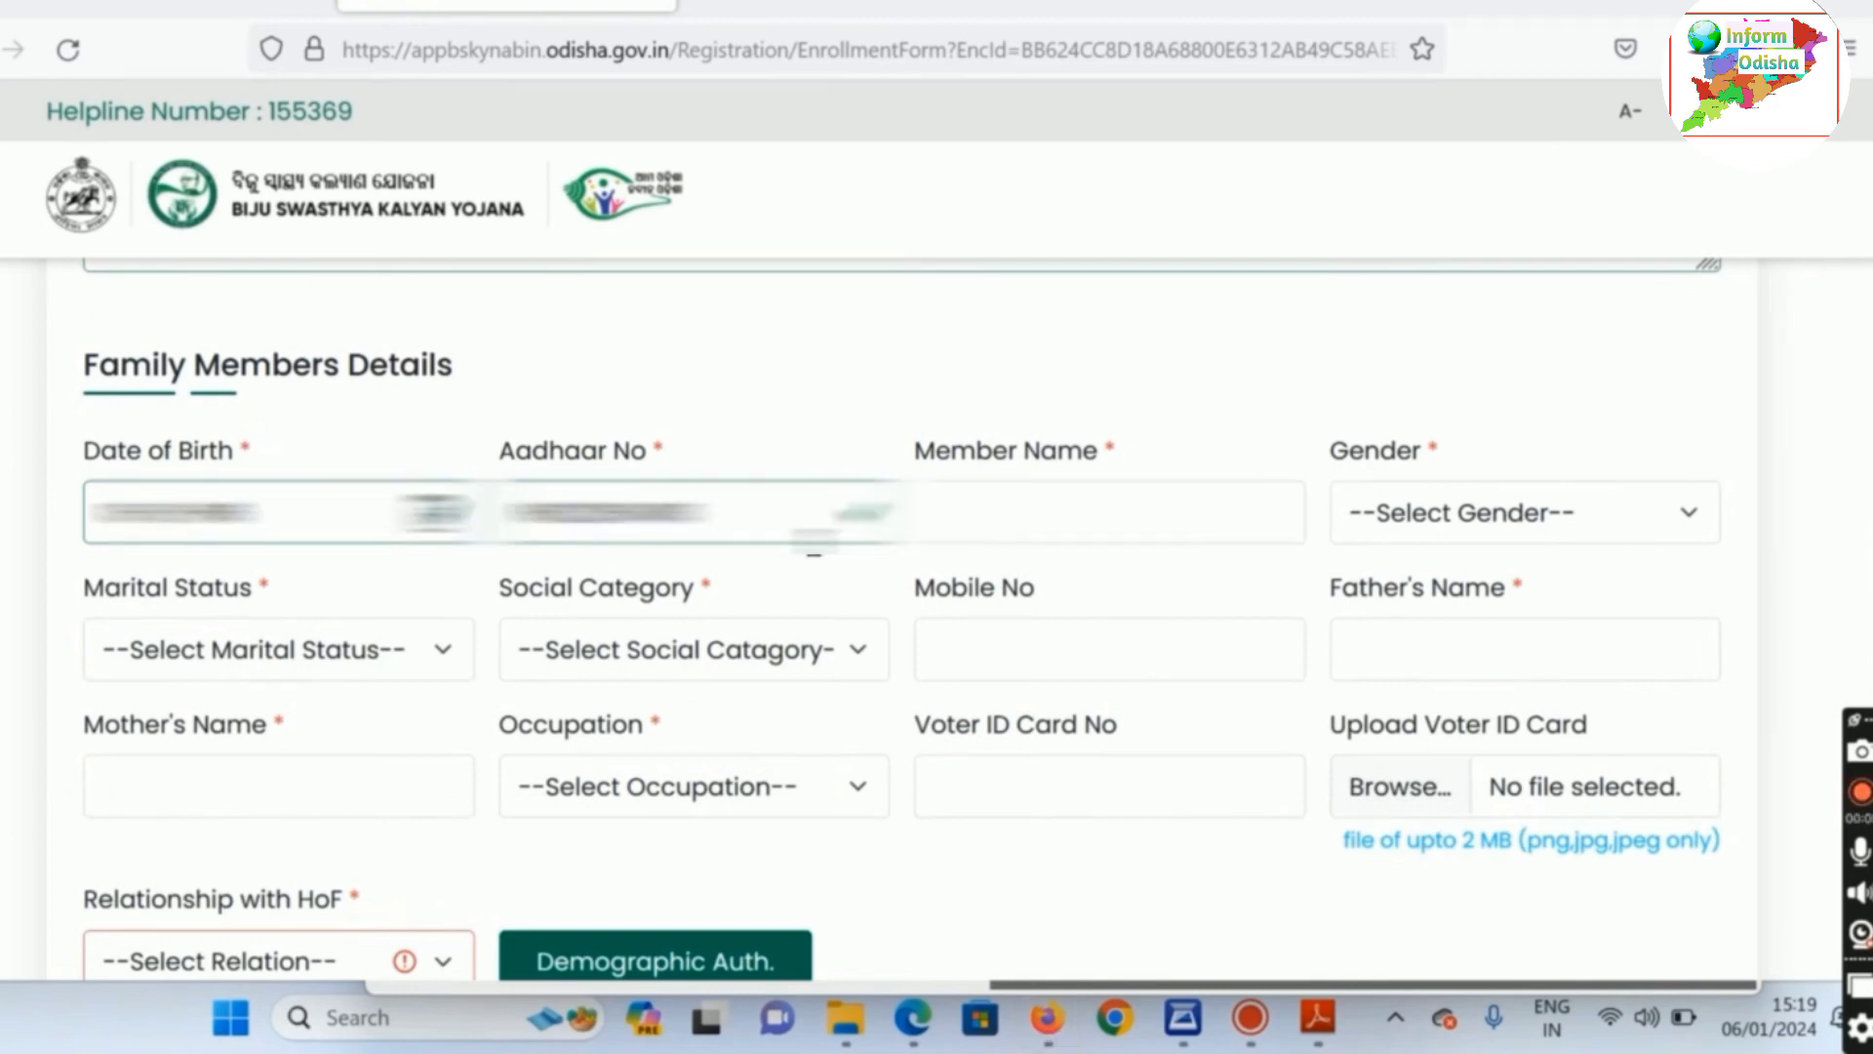
{"action": "left_click", "coordinate": [981, 520]}
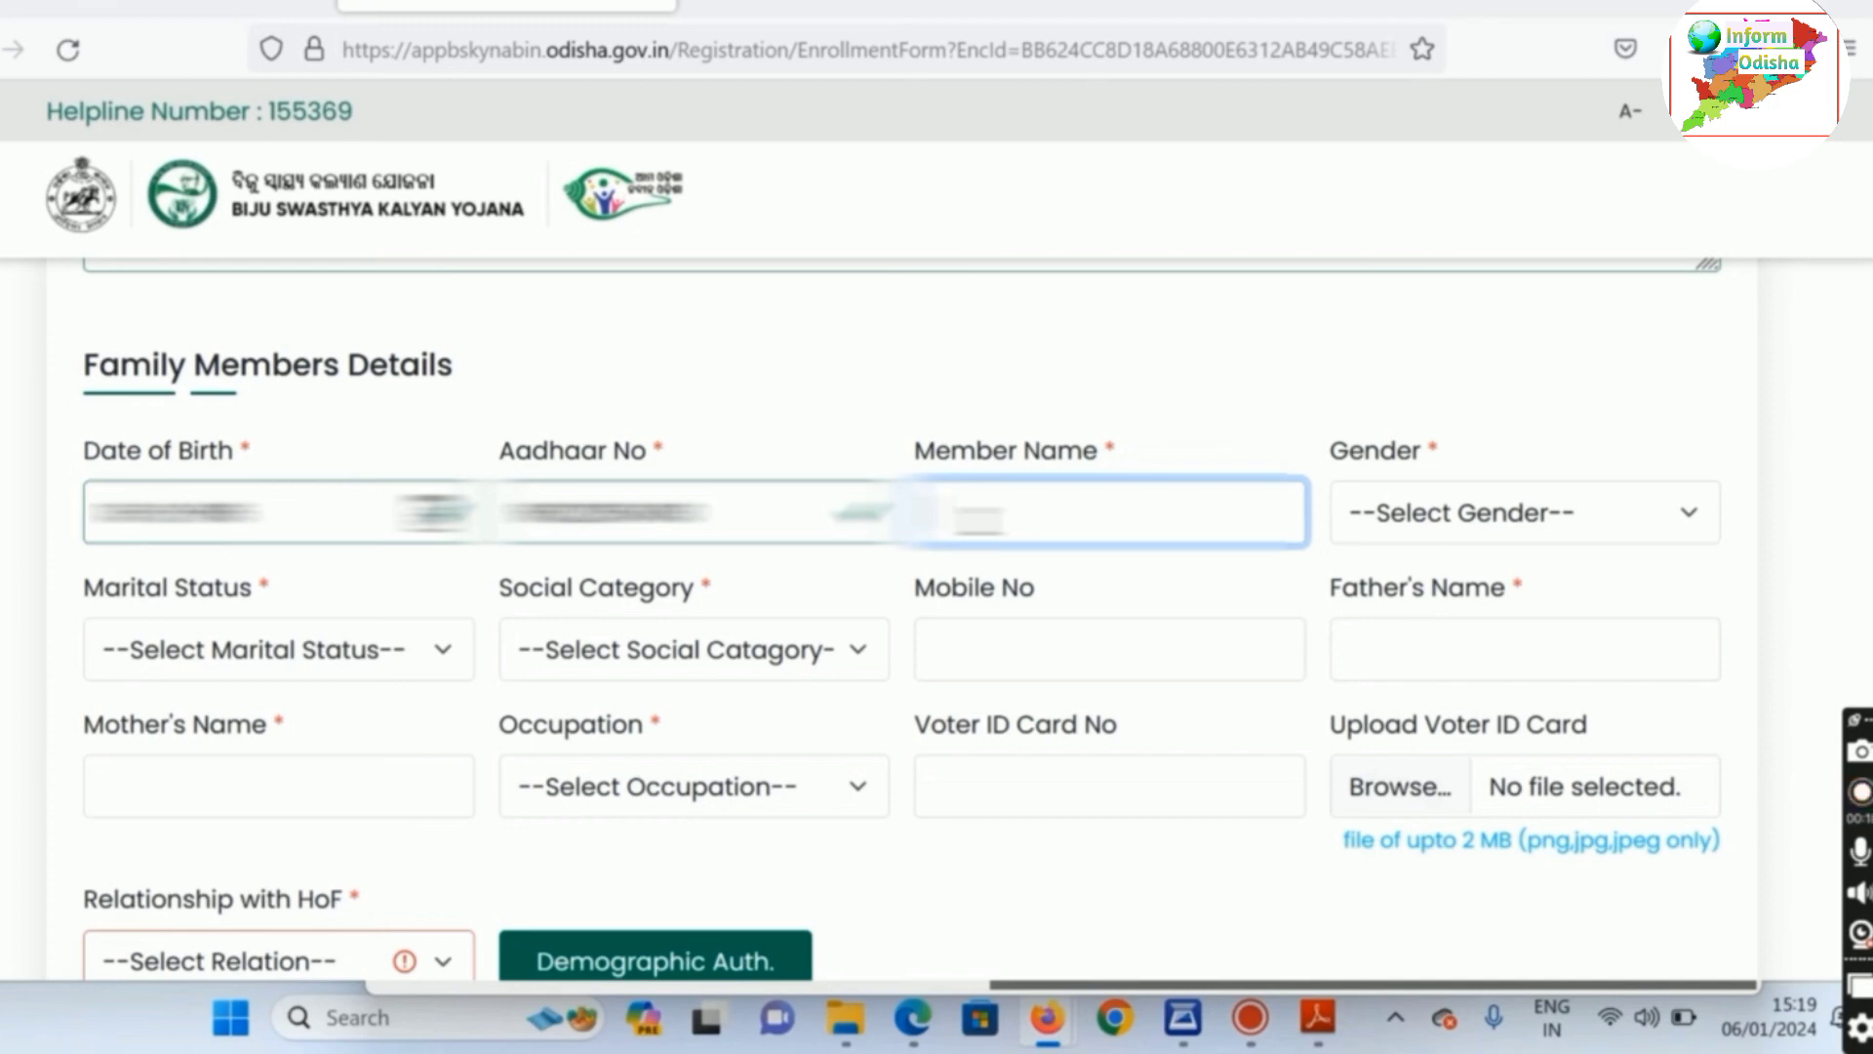
{"action": "key", "text": "ctrl+v"}
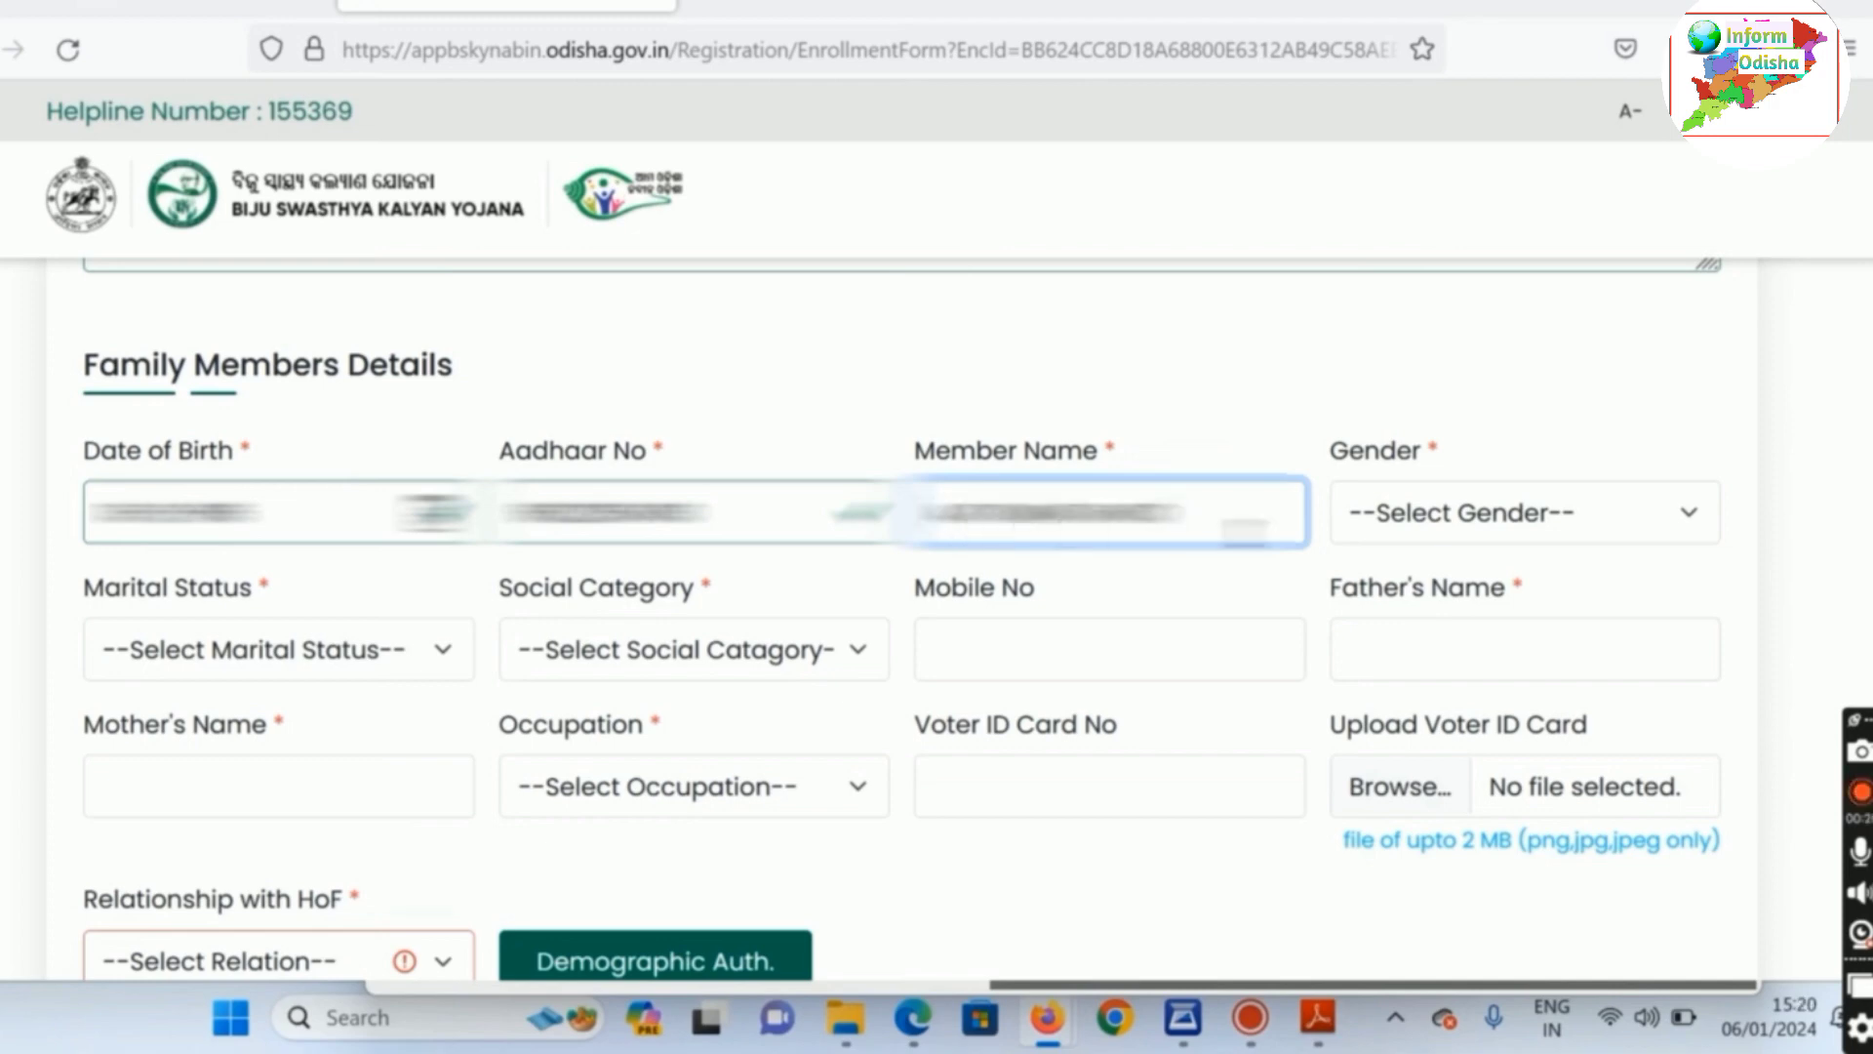
Set the member's gender to Male, marital status to Single and category to General
{"action": "left_click", "coordinate": [1461, 514]}
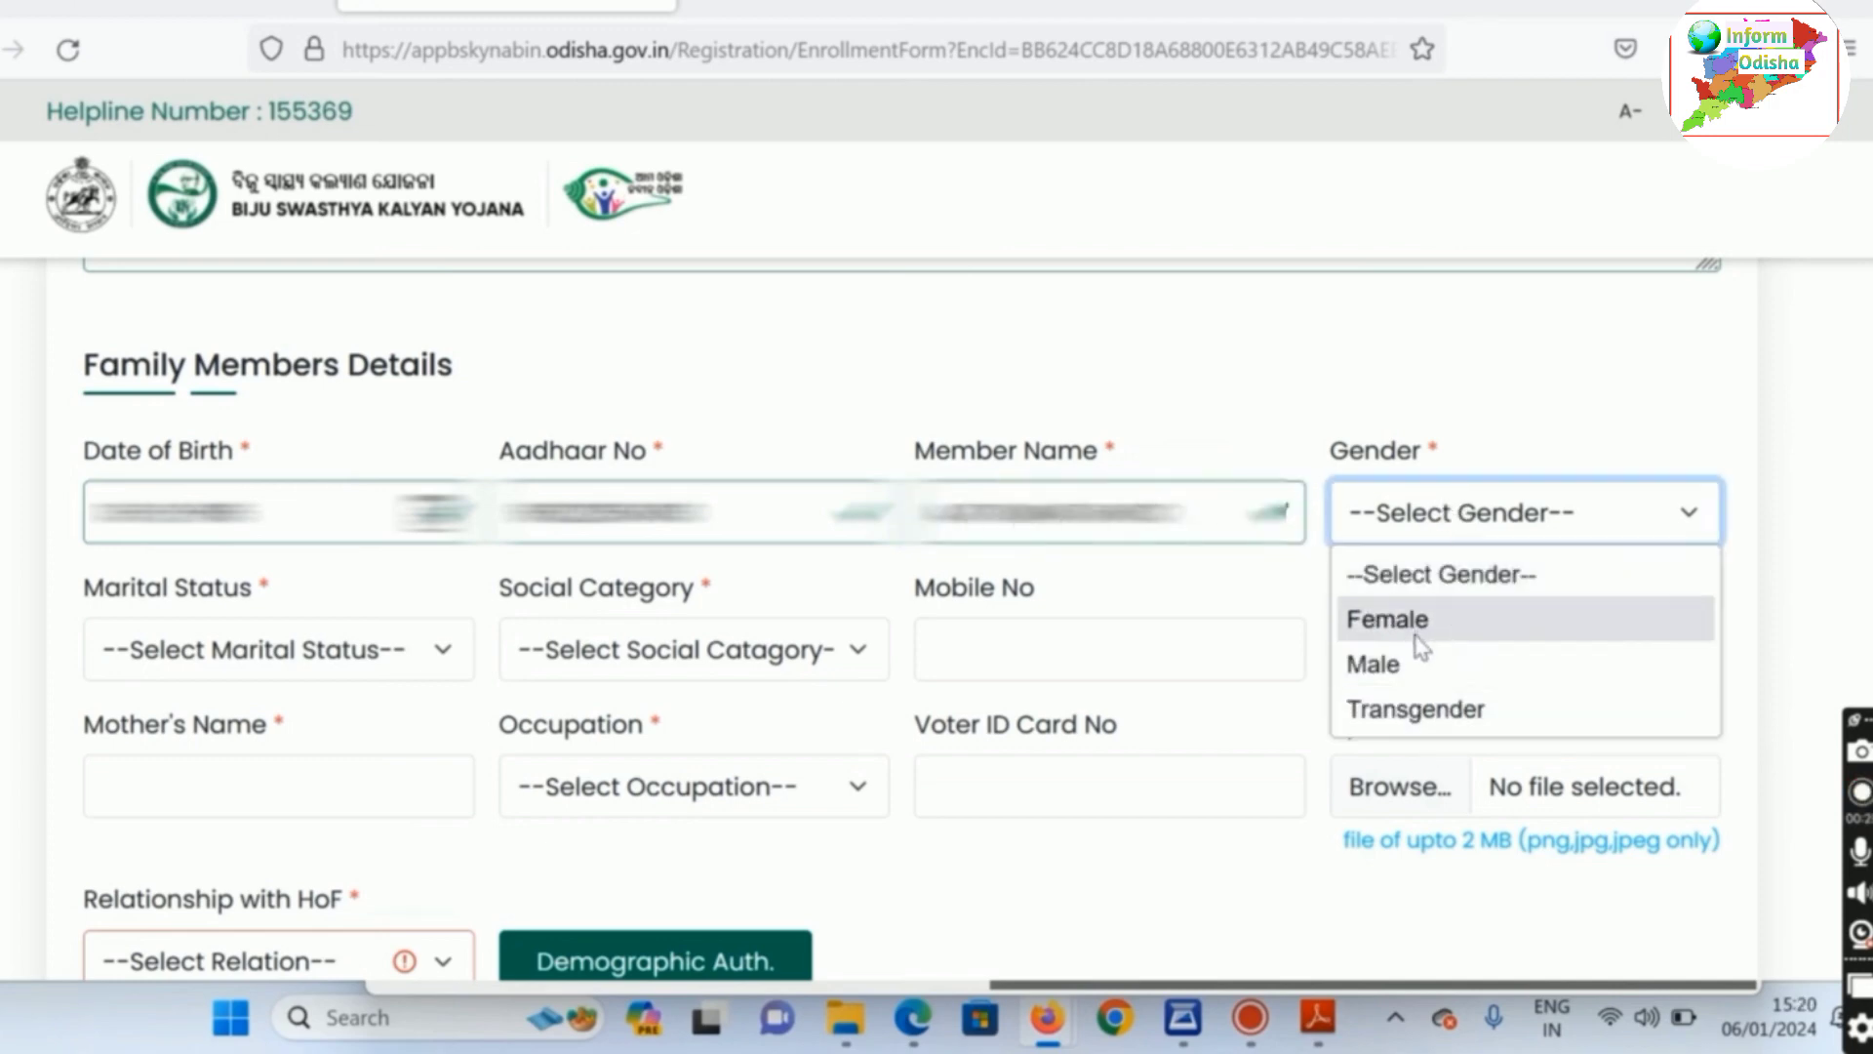
{"action": "left_click", "coordinate": [1369, 660]}
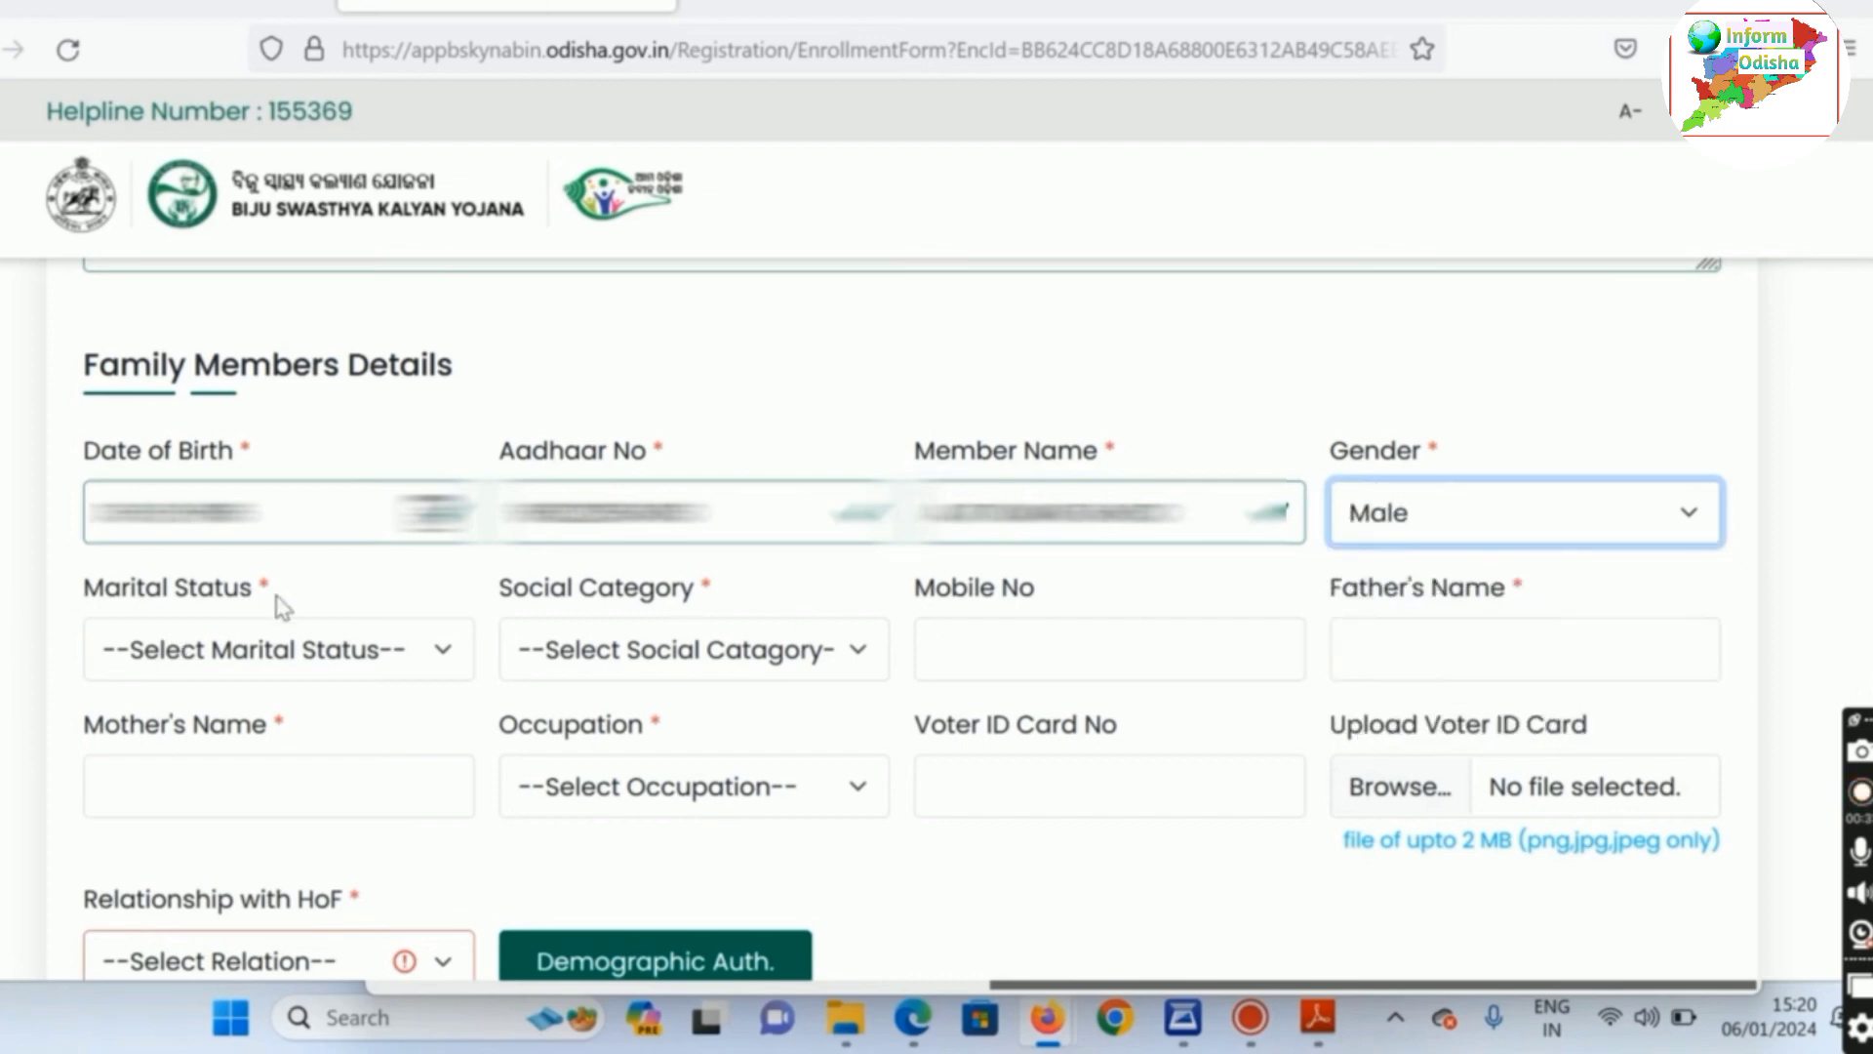
{"action": "left_click", "coordinate": [274, 653]}
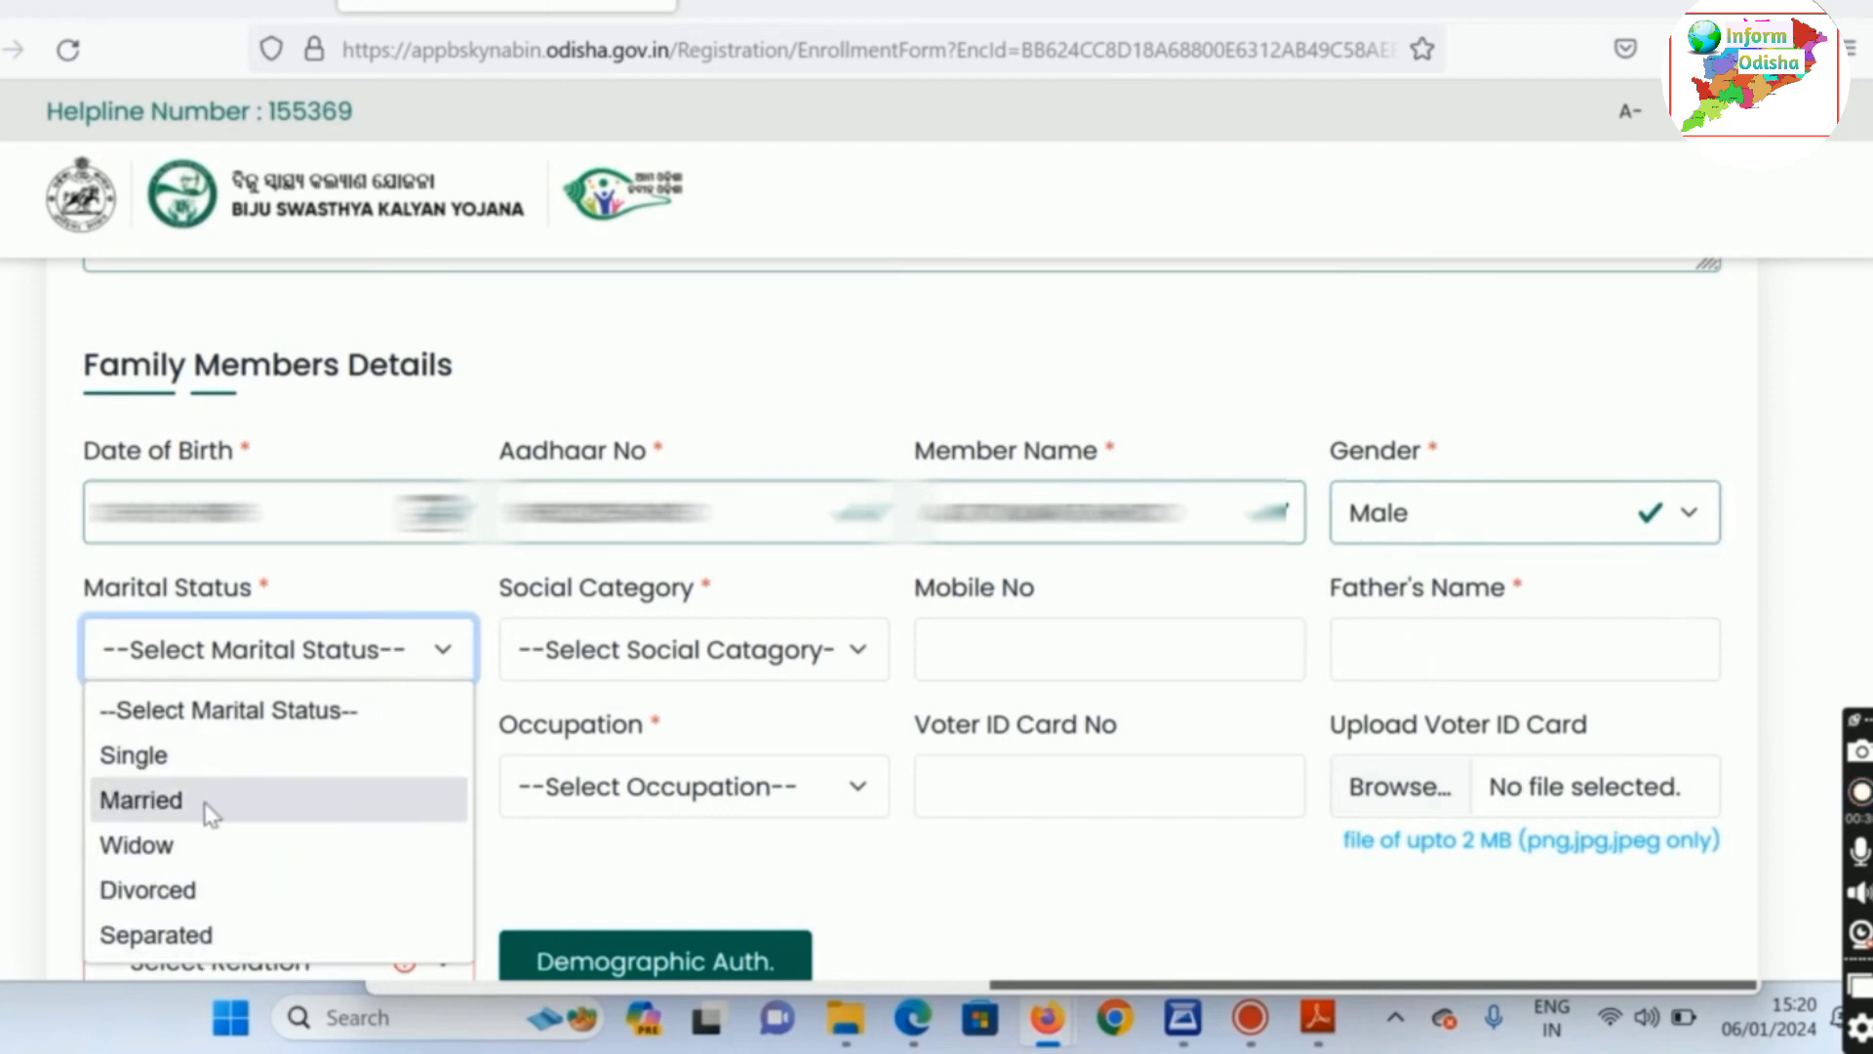
{"action": "left_click", "coordinate": [136, 761]}
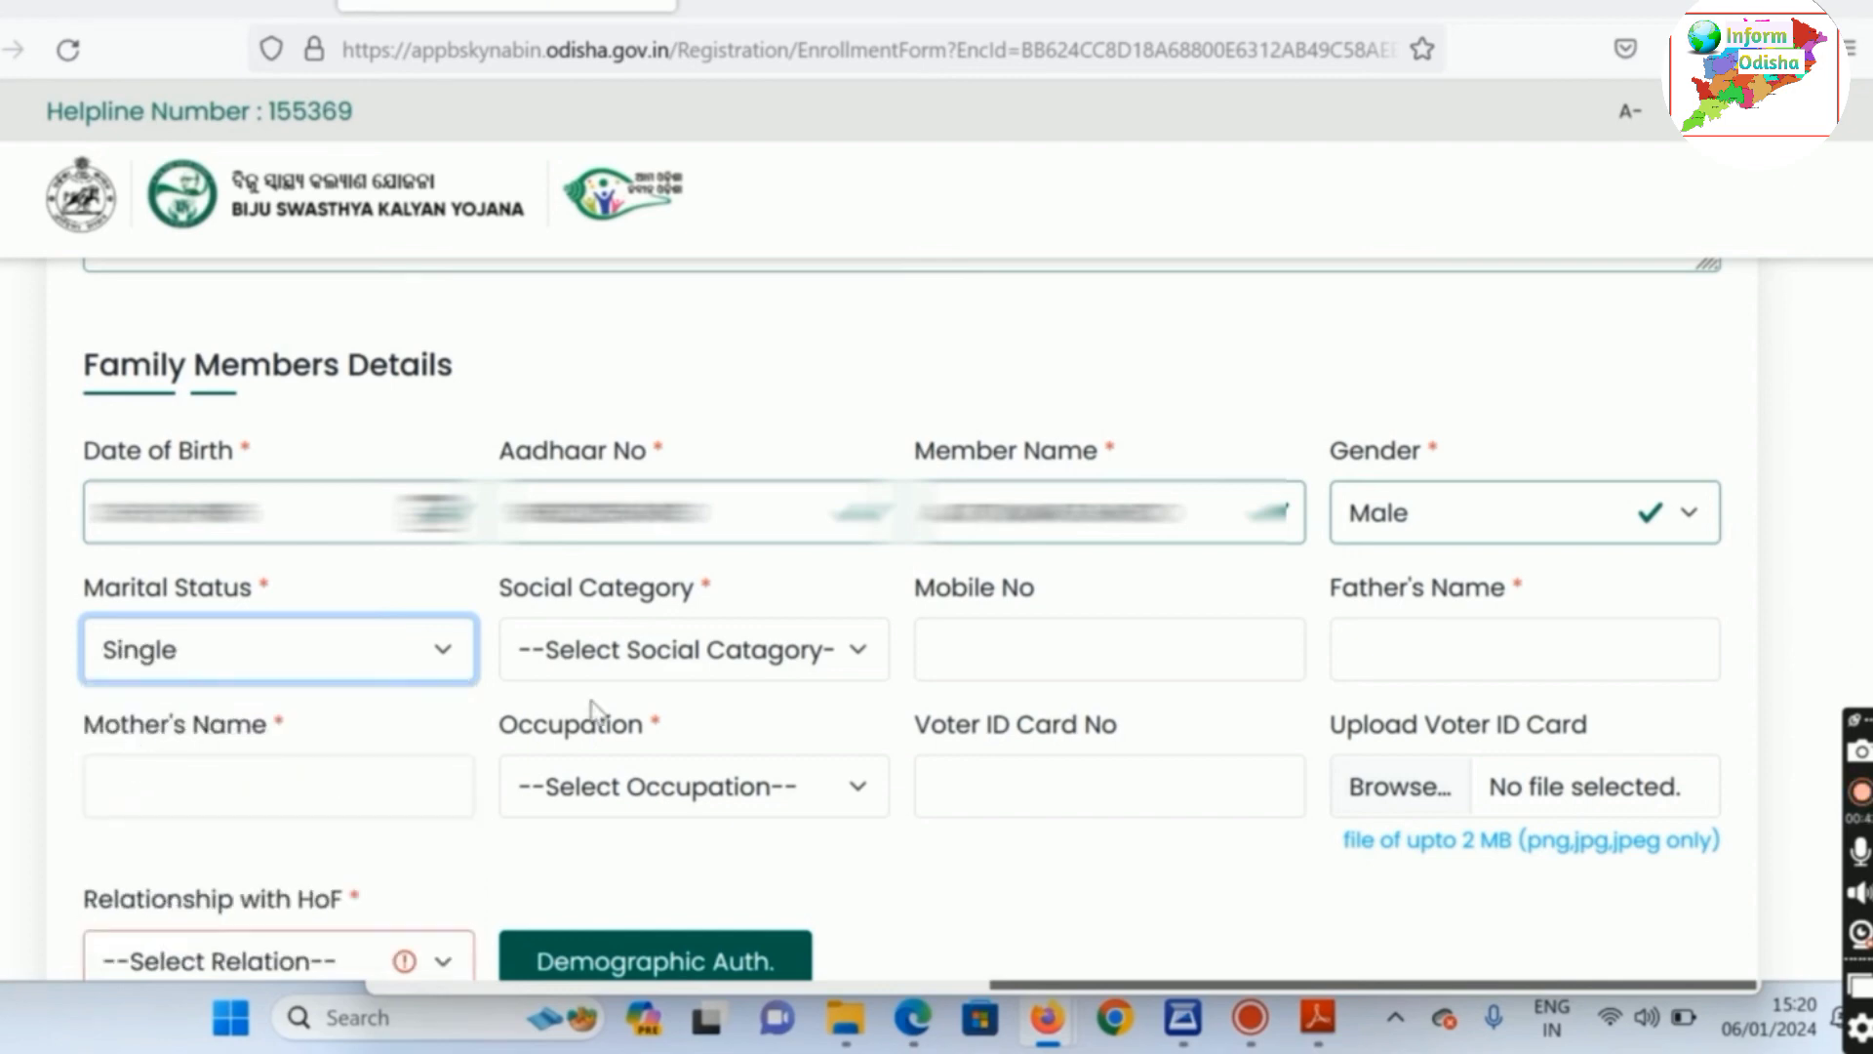
{"action": "left_click", "coordinate": [605, 669]}
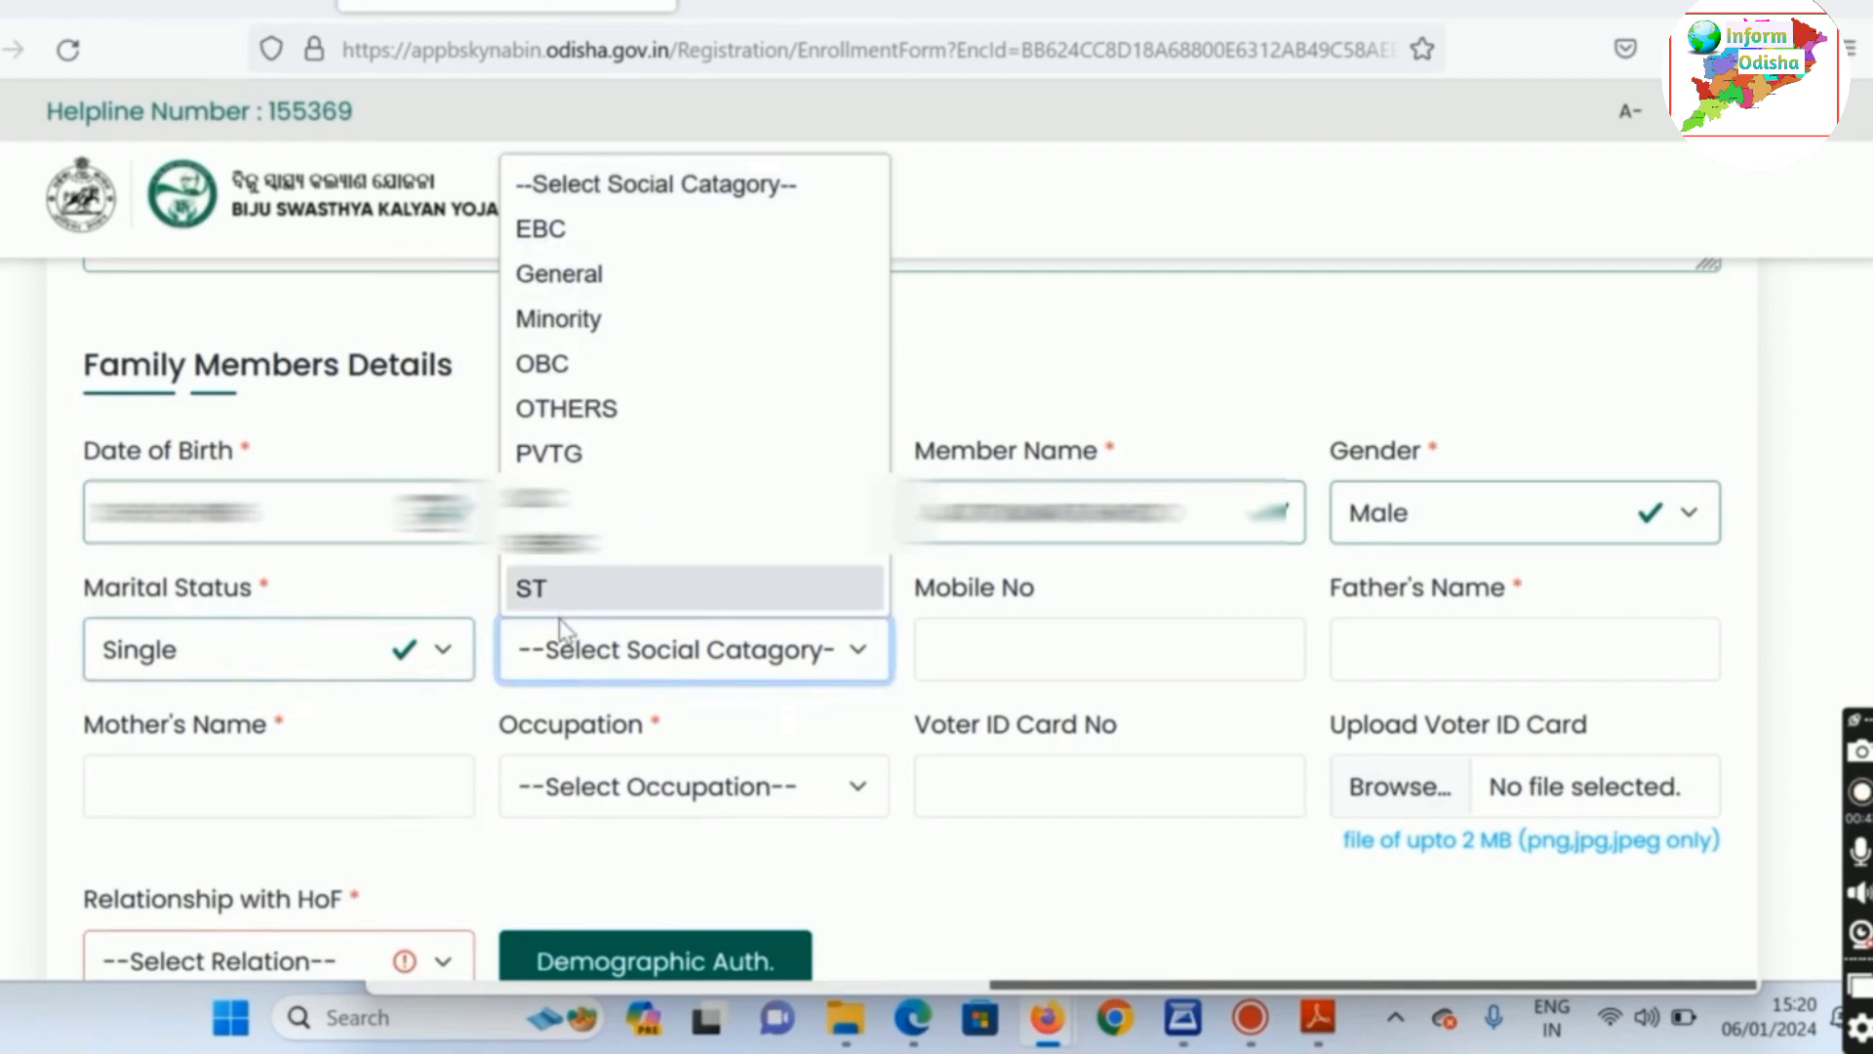
{"action": "left_click", "coordinate": [559, 274]}
Paste in the member's mobile number and father's name
{"action": "left_click", "coordinate": [990, 652]}
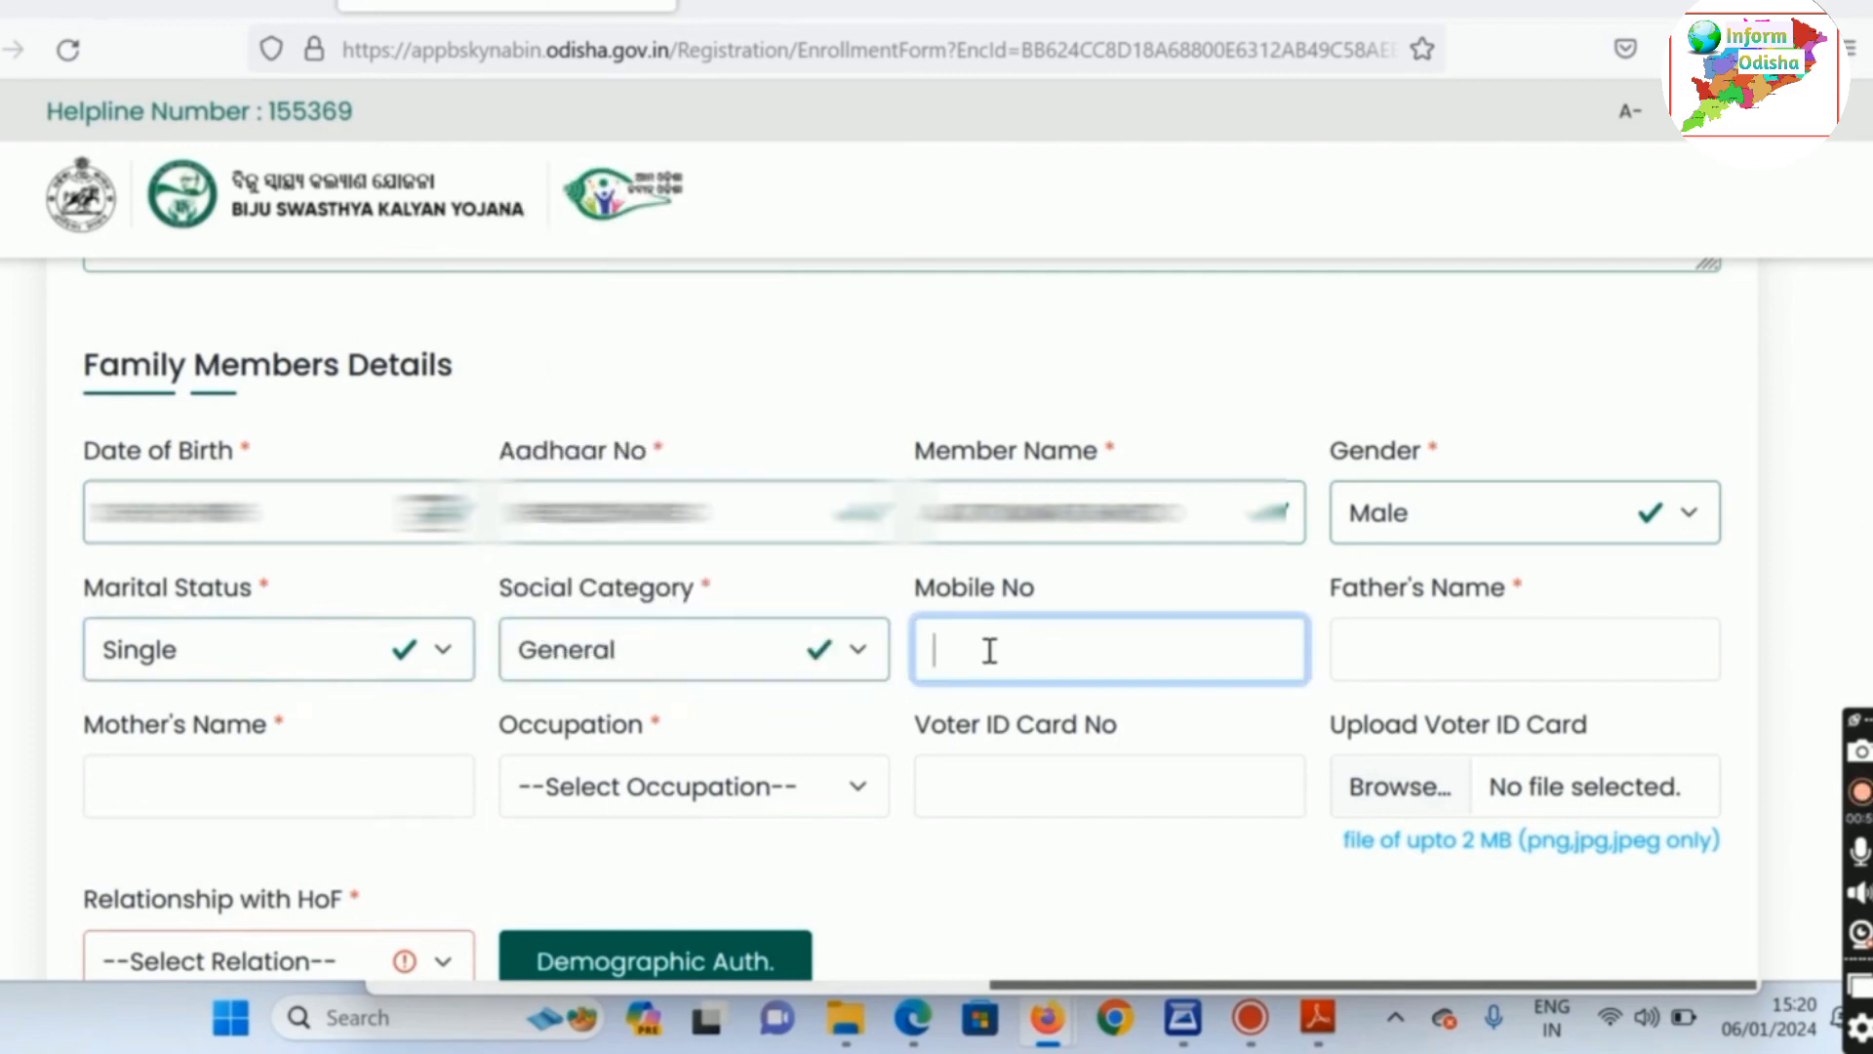
{"action": "key", "text": "ctrl+v"}
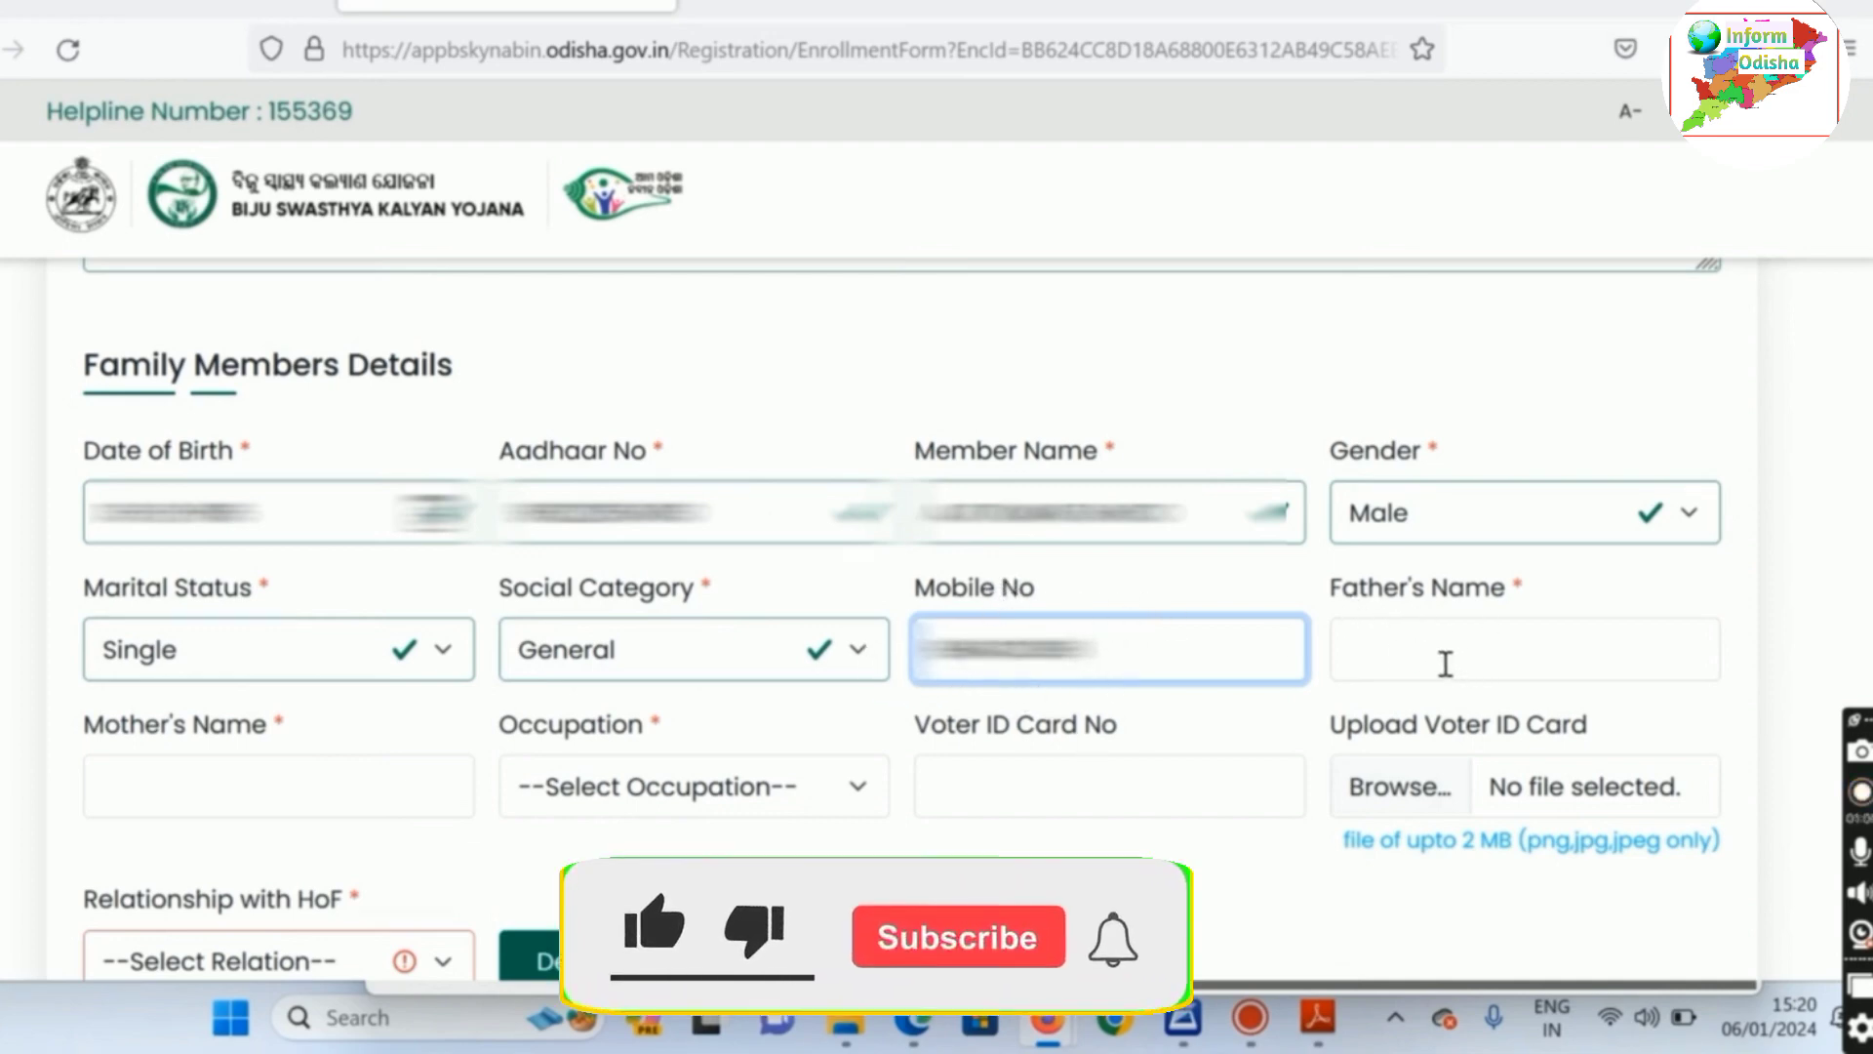
{"action": "left_click", "coordinate": [1443, 659]}
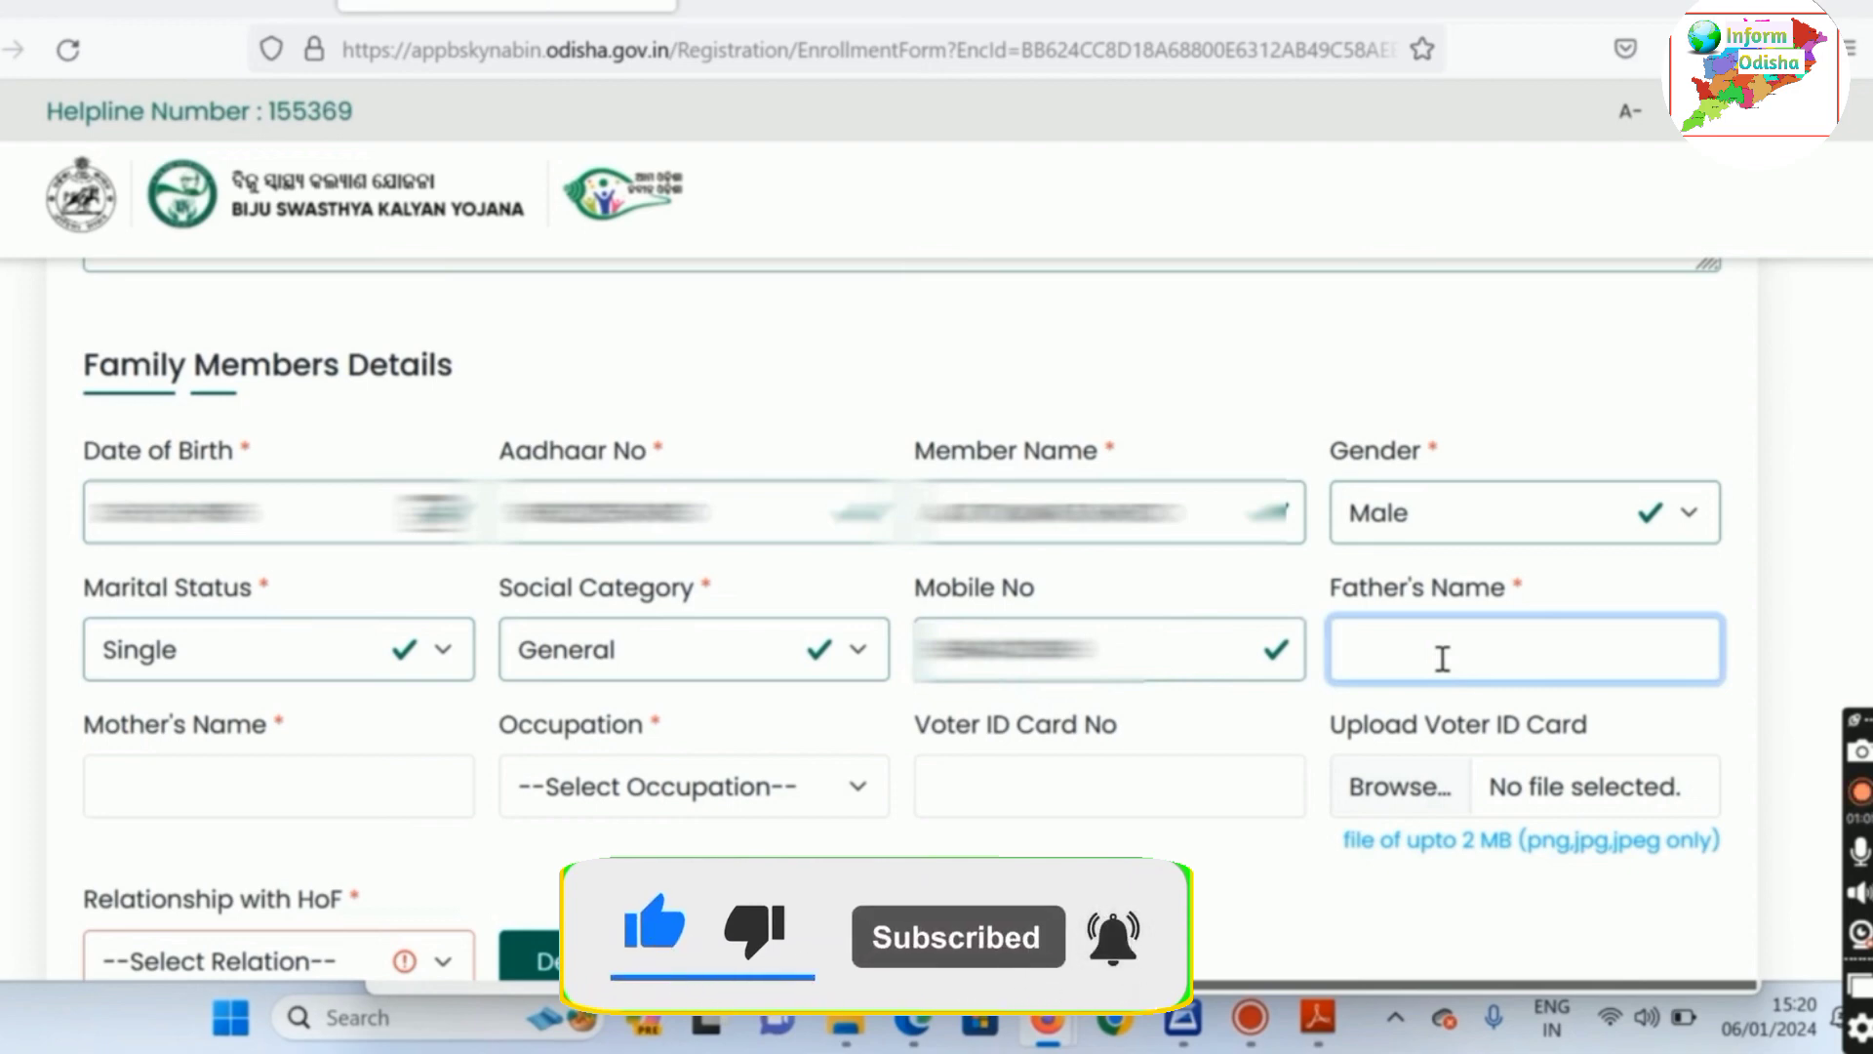
{"action": "key", "text": "ctrl+v"}
{"action": "left_click", "coordinate": [159, 791]}
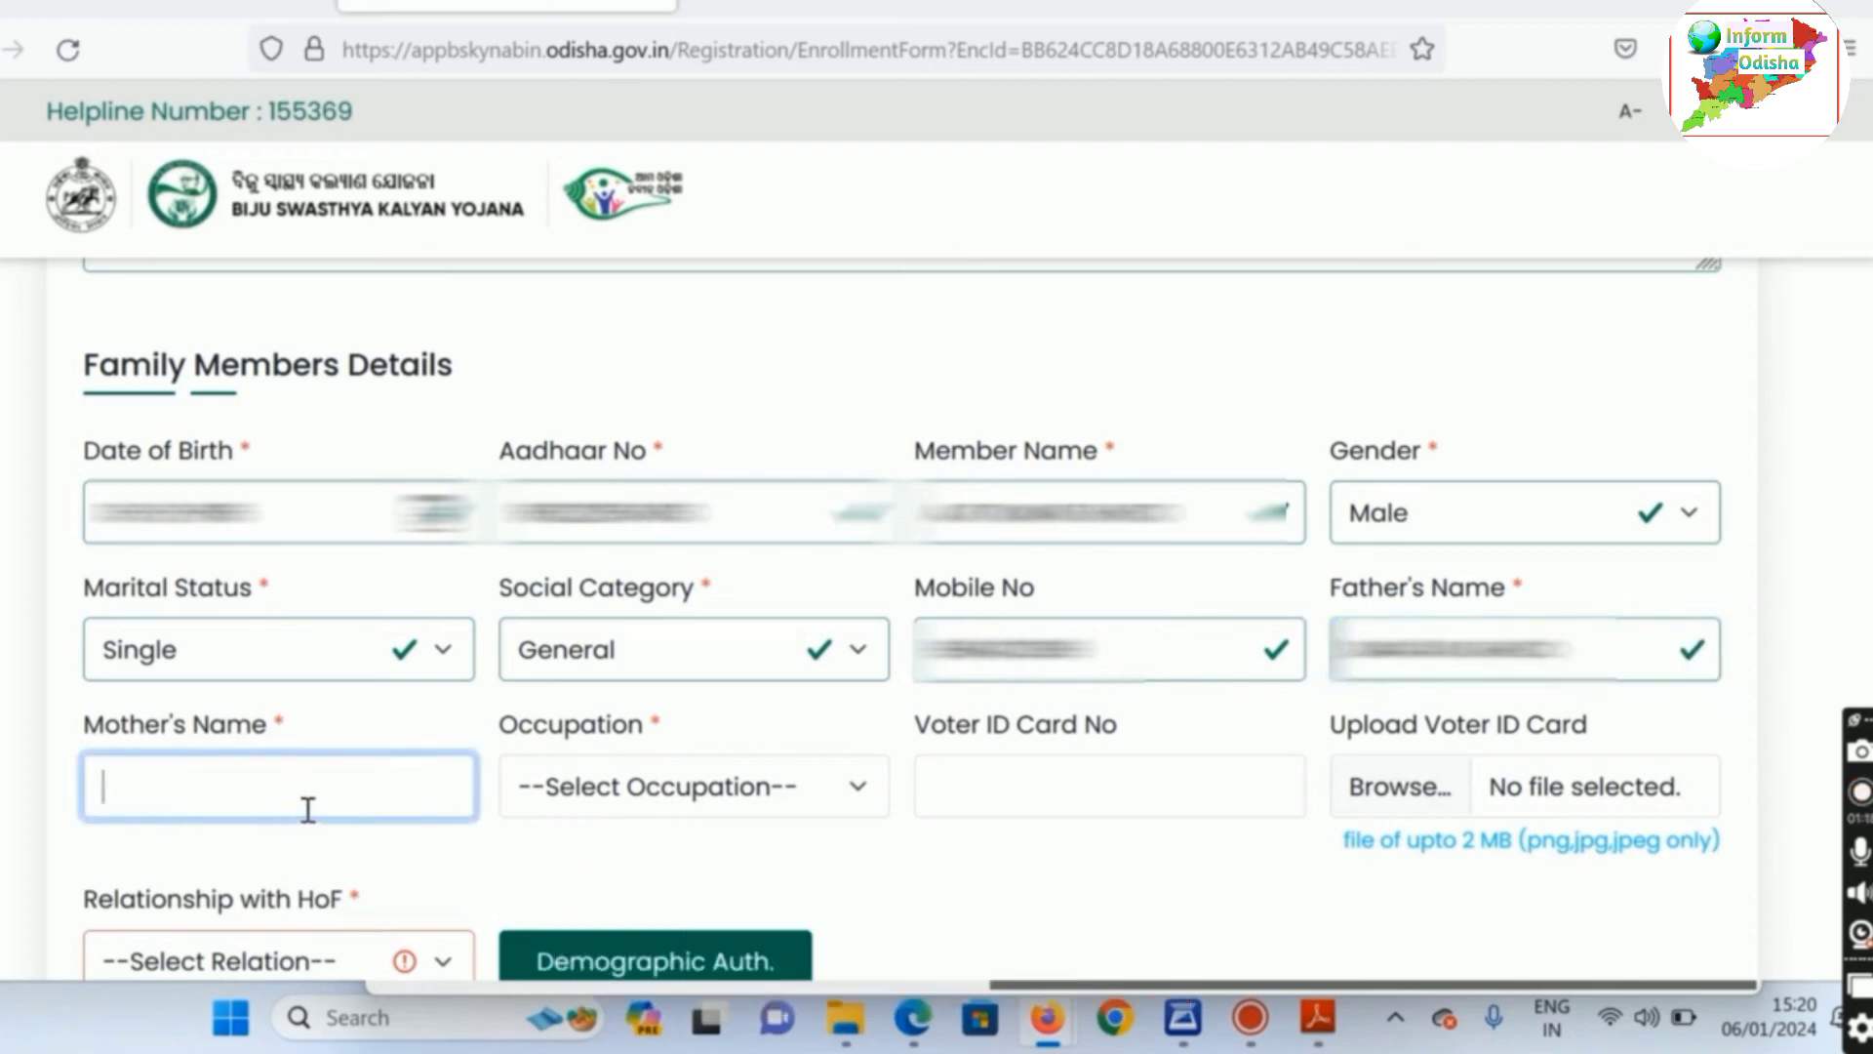
Set the occupation to Unemployed and paste in the voter ID card number
{"action": "left_click", "coordinate": [607, 787]}
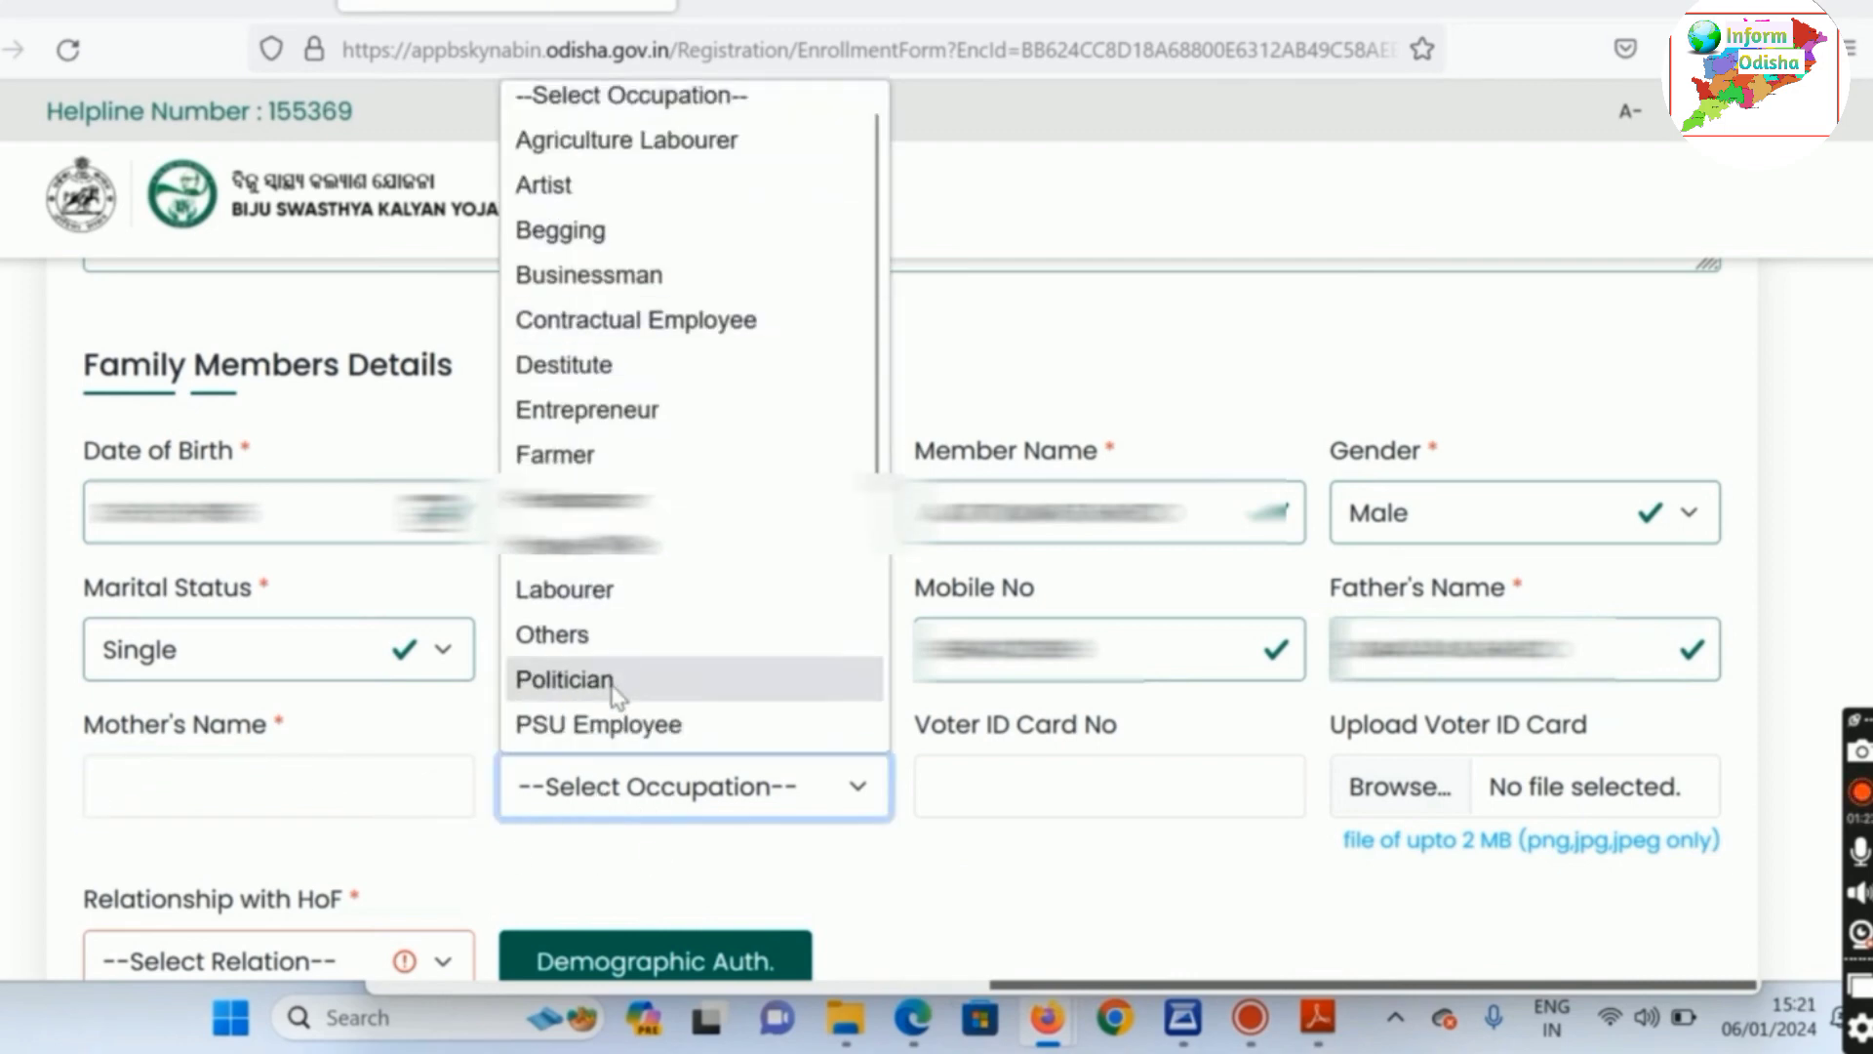
{"action": "scroll", "coordinate": [634, 429], "scroll_direction": "down", "scroll_amount": 3}
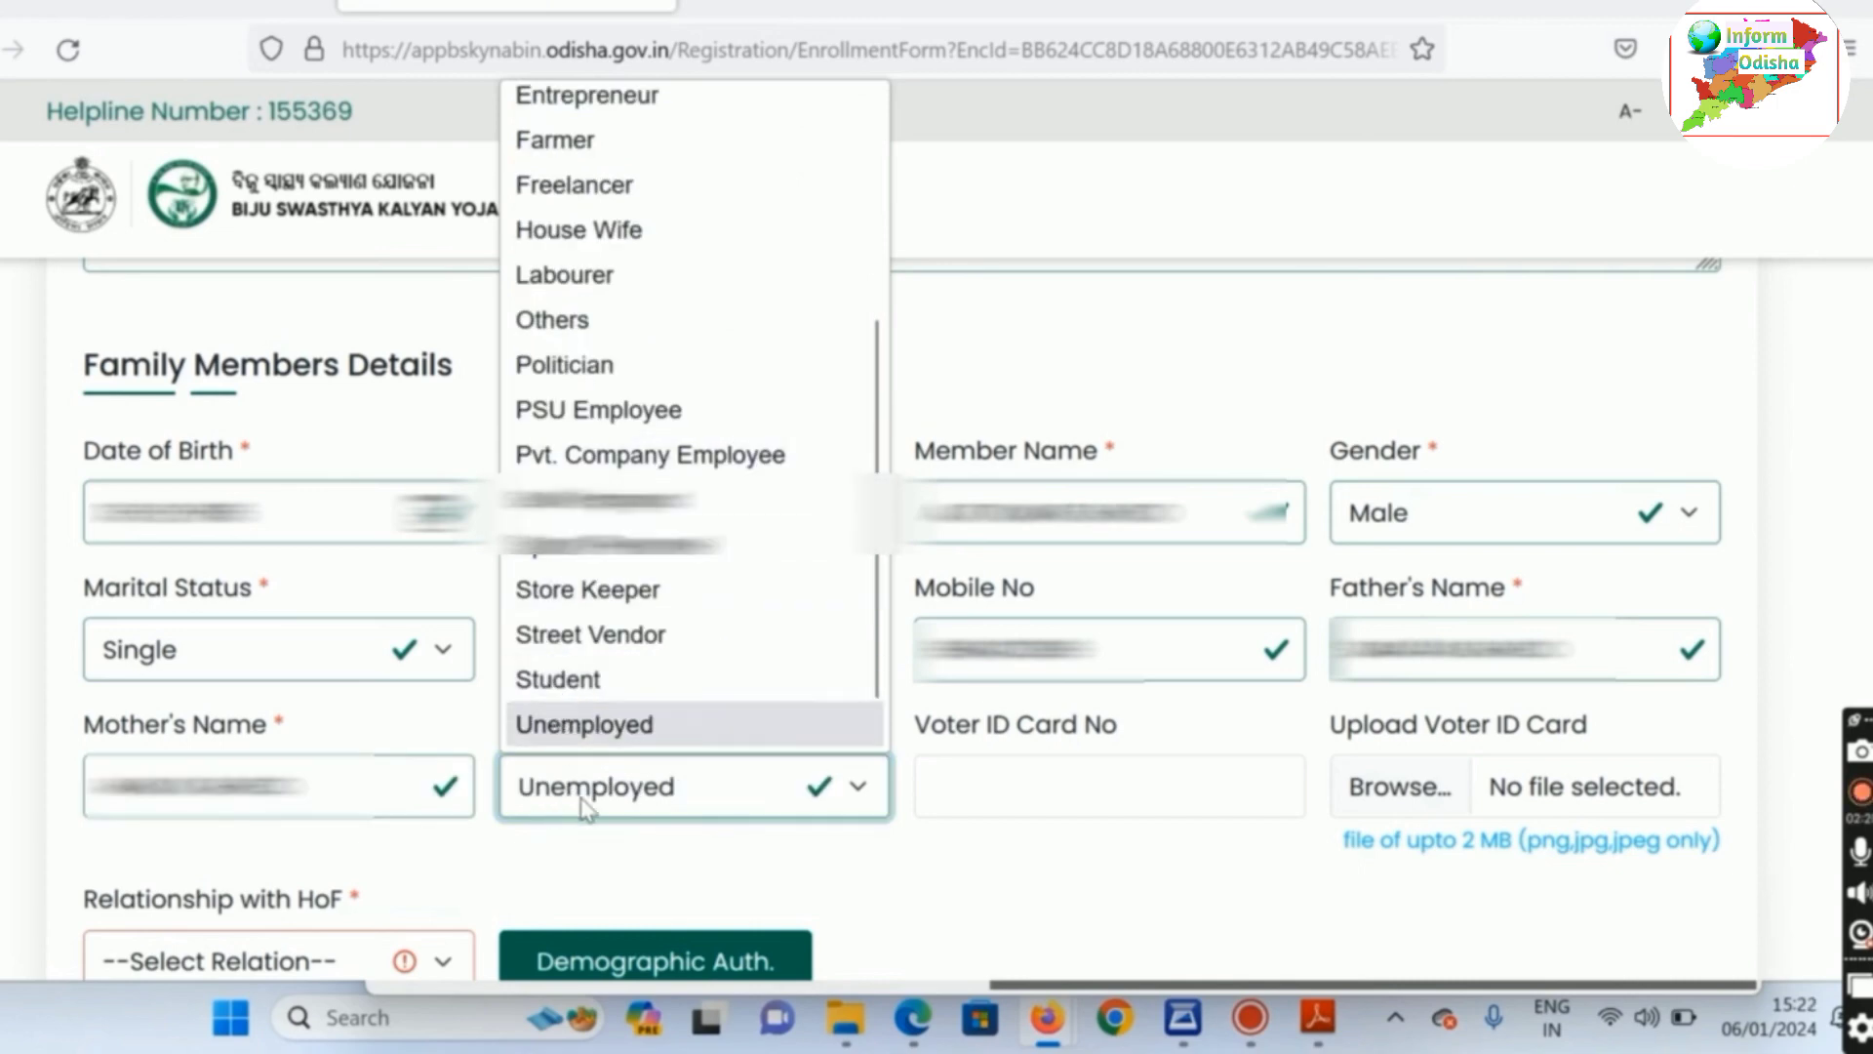
{"action": "left_click", "coordinate": [571, 847]}
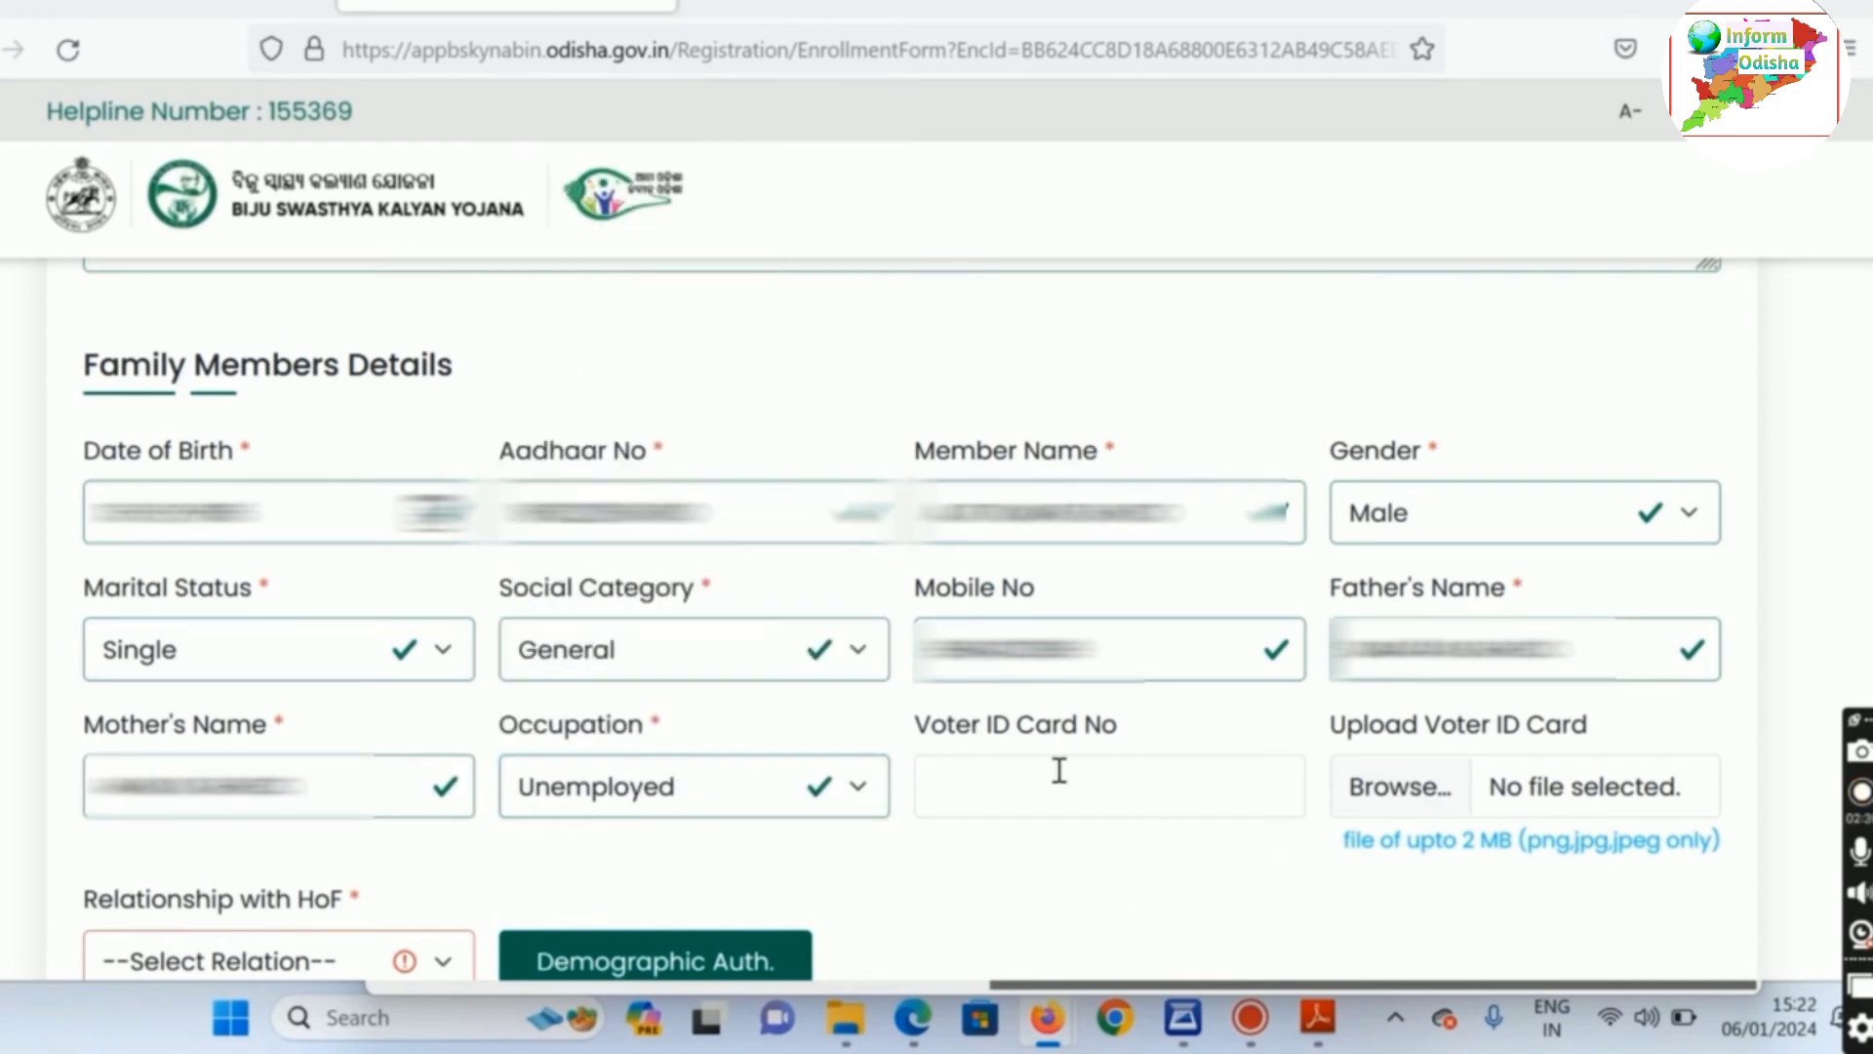
{"action": "left_click", "coordinate": [995, 790]}
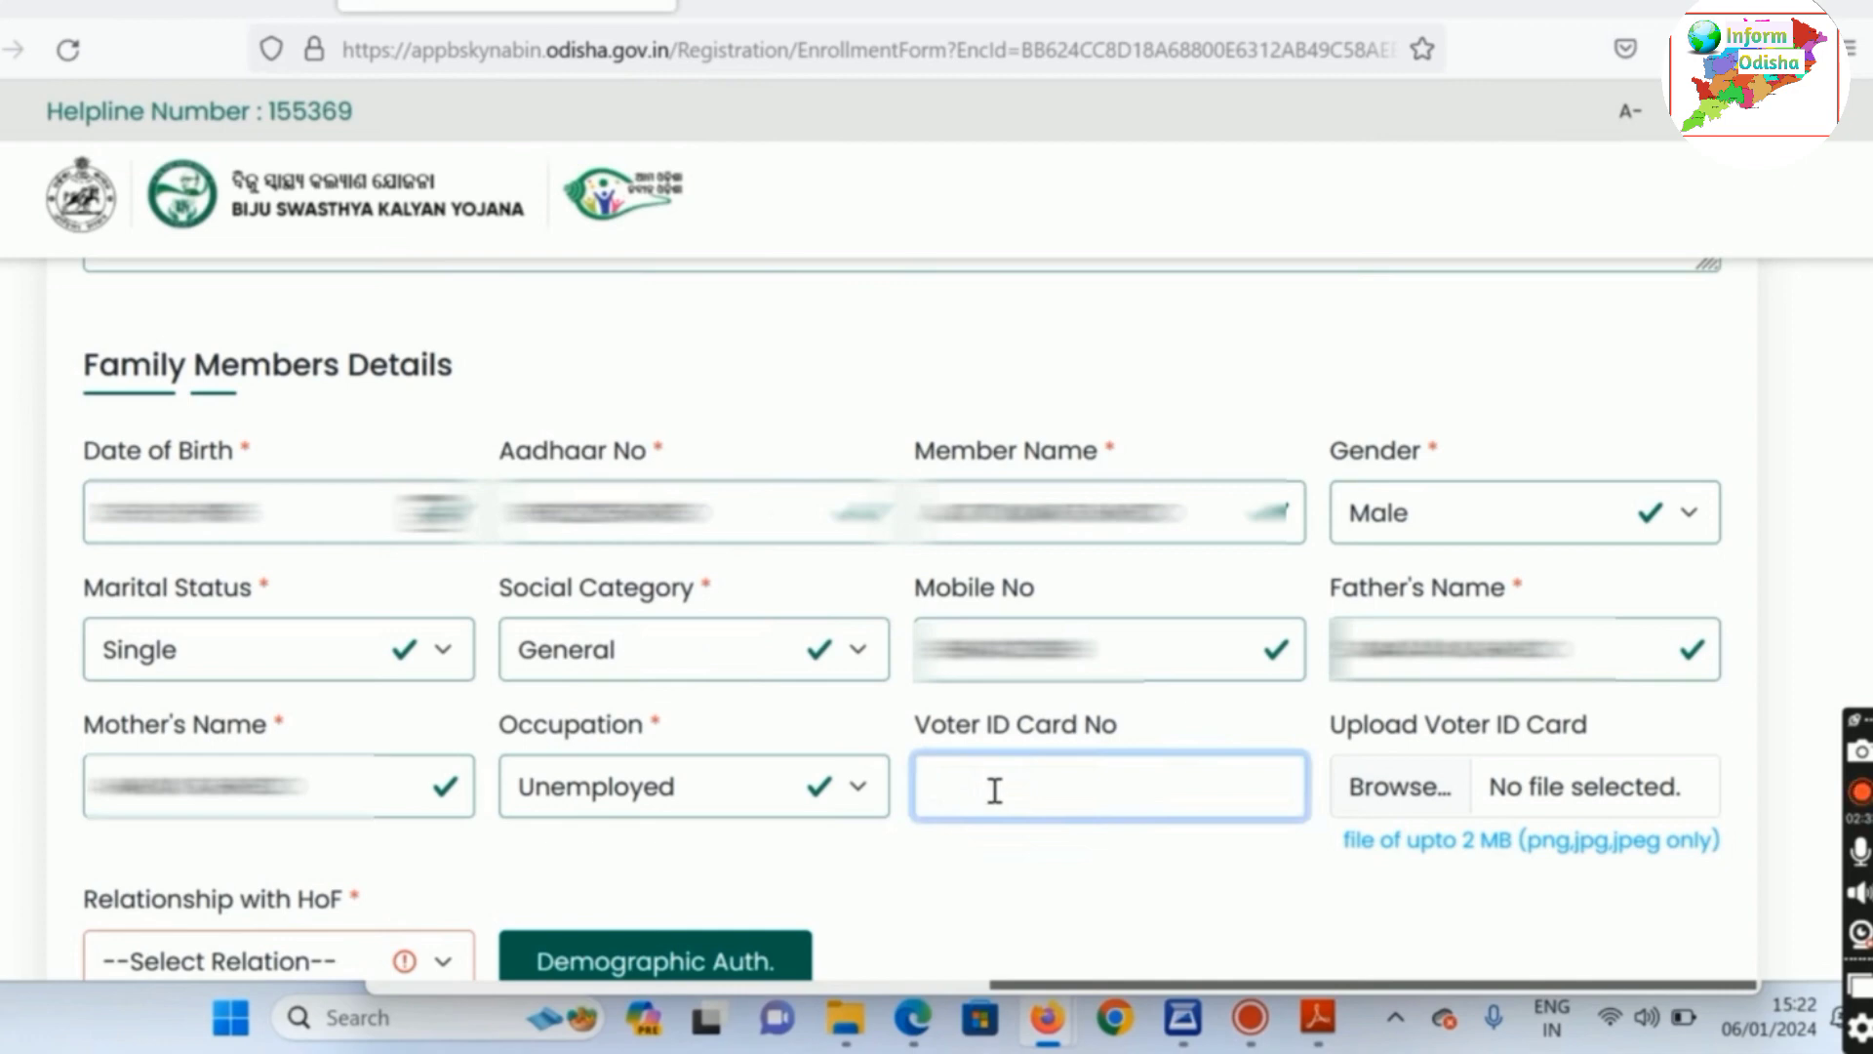
{"action": "key", "text": "ctrl+v"}
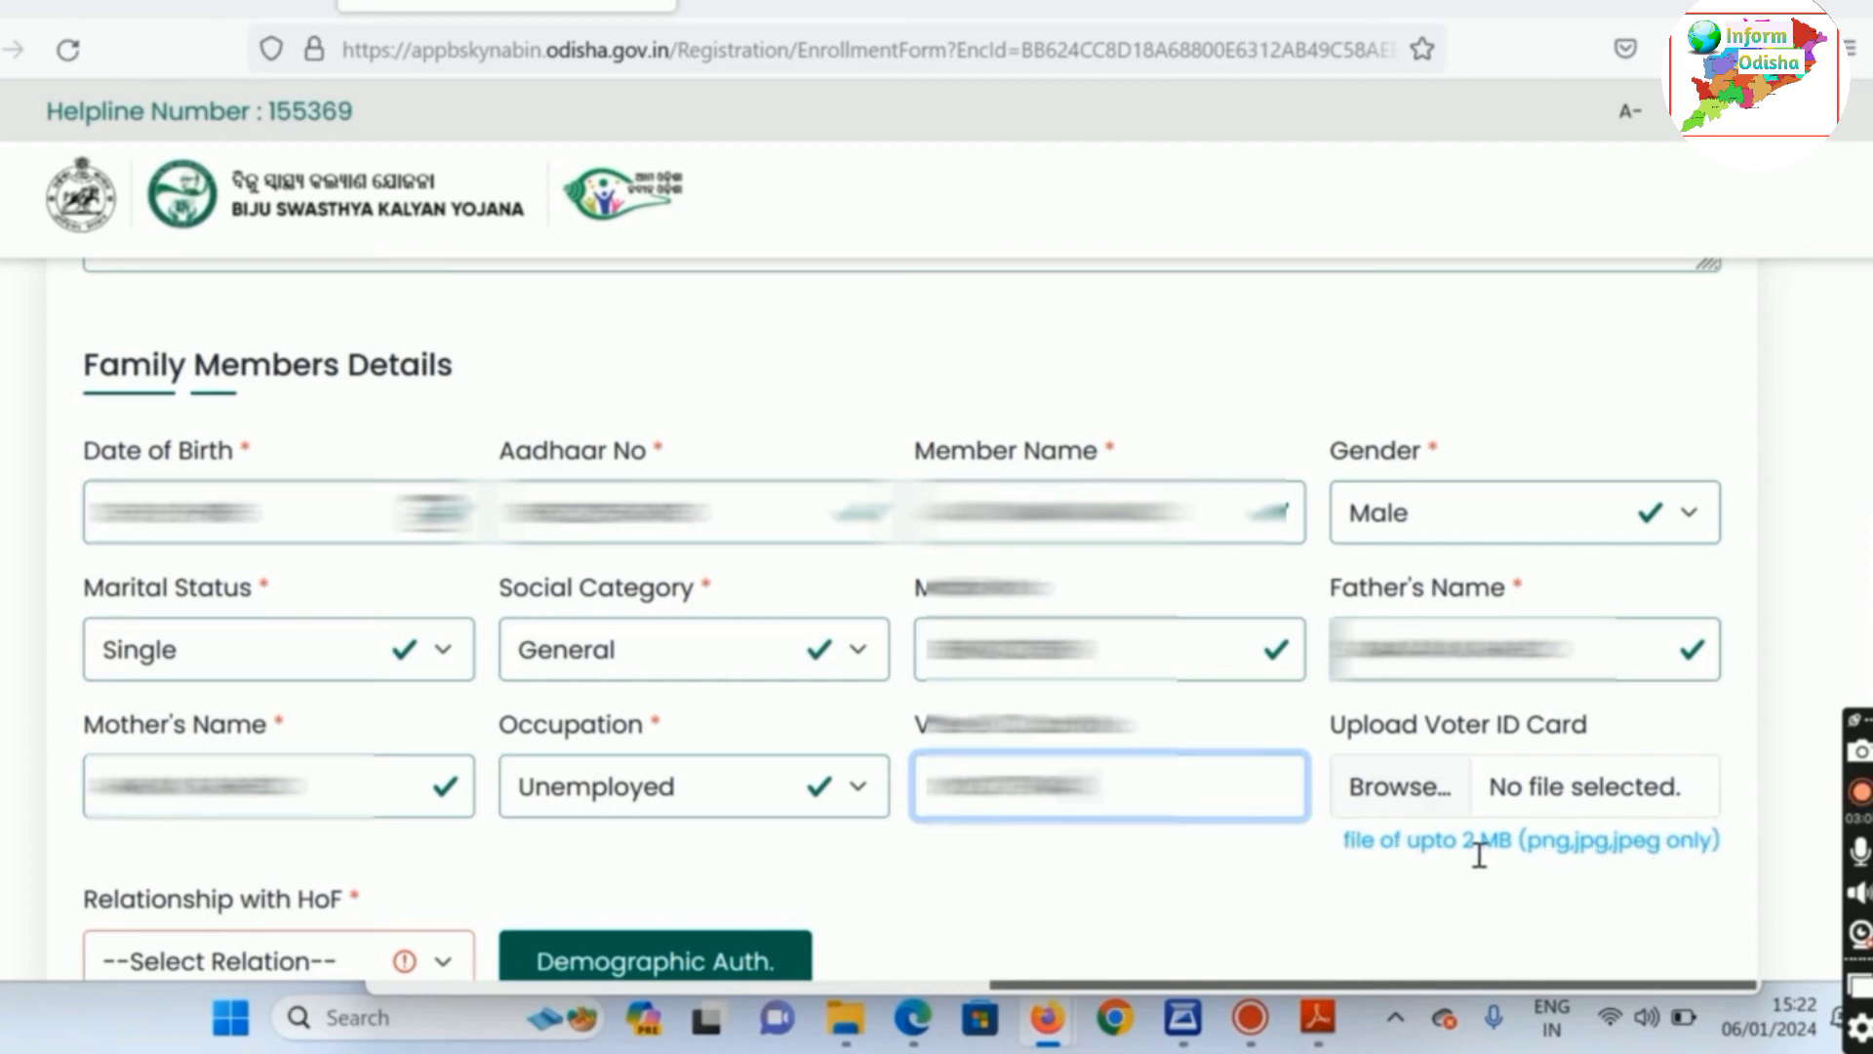
Attach the voter ID card image file for upload
{"action": "left_click", "coordinate": [1397, 790]}
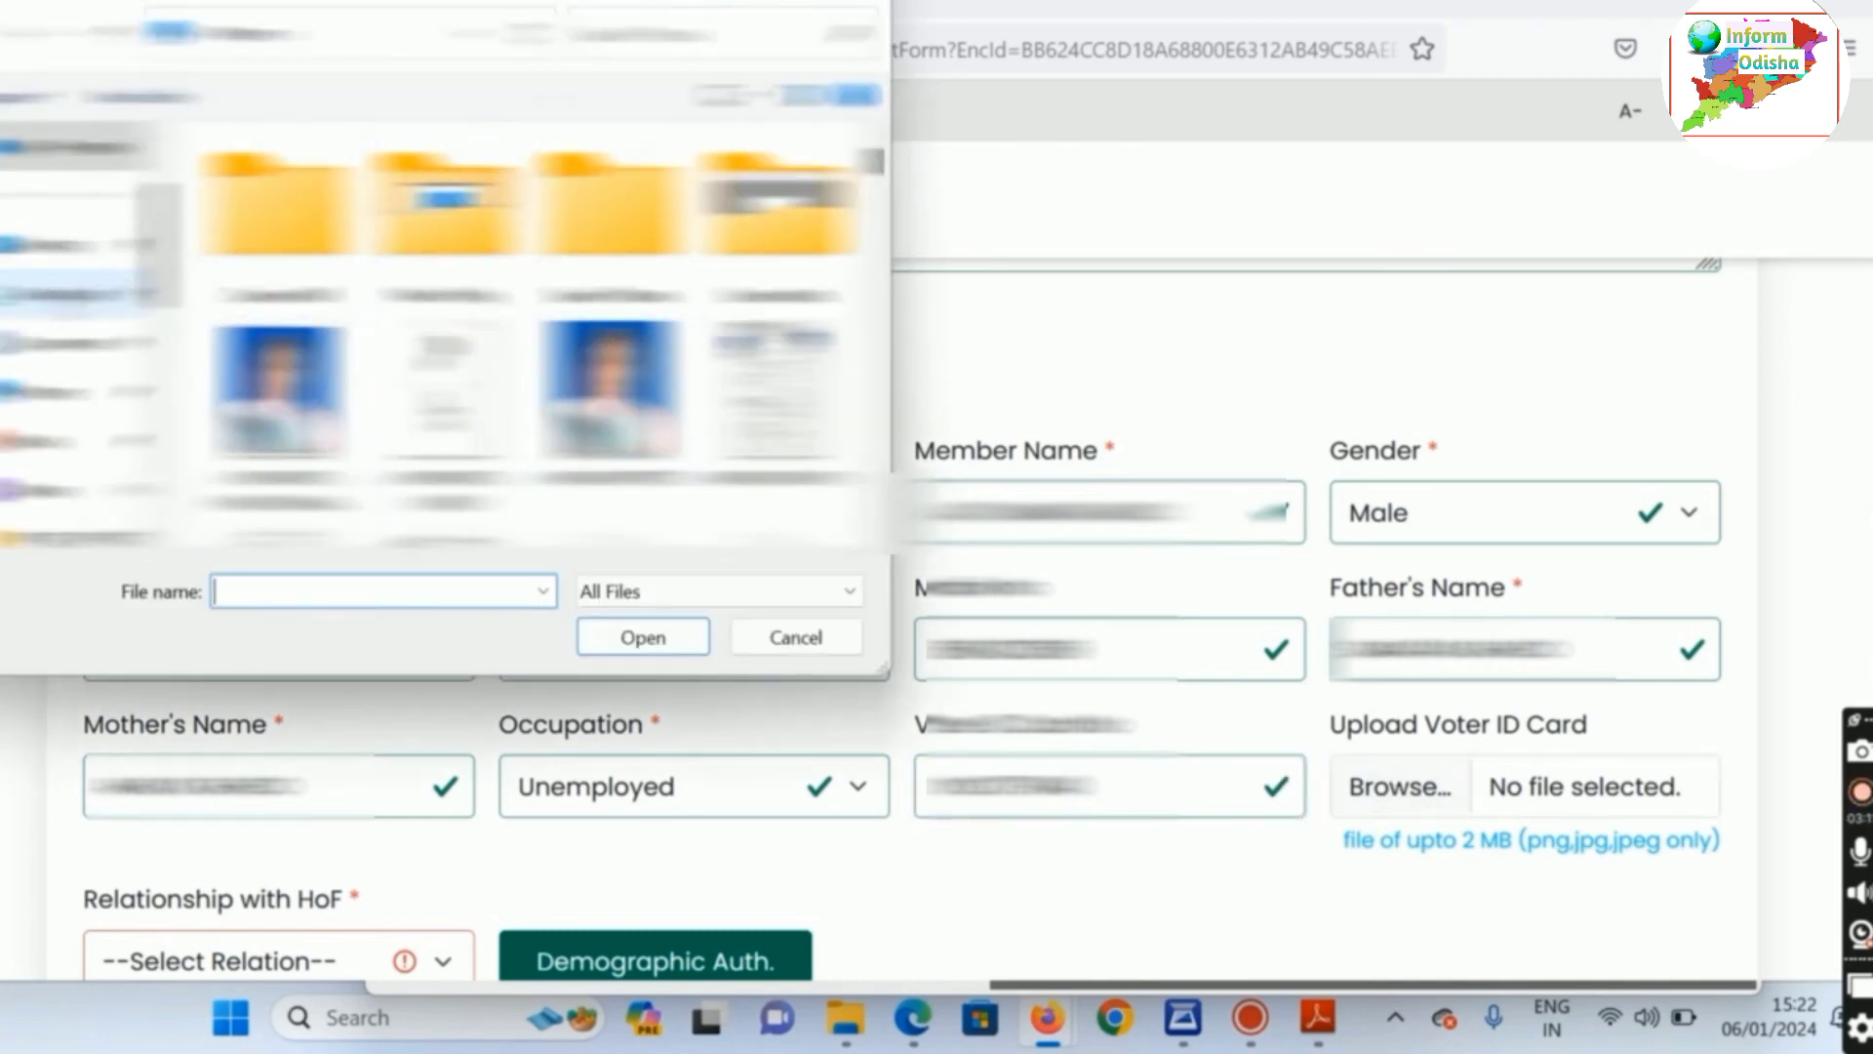
{"action": "key", "text": "Return"}
{"action": "scroll", "coordinate": [995, 853], "scroll_direction": "down", "scroll_amount": 5}
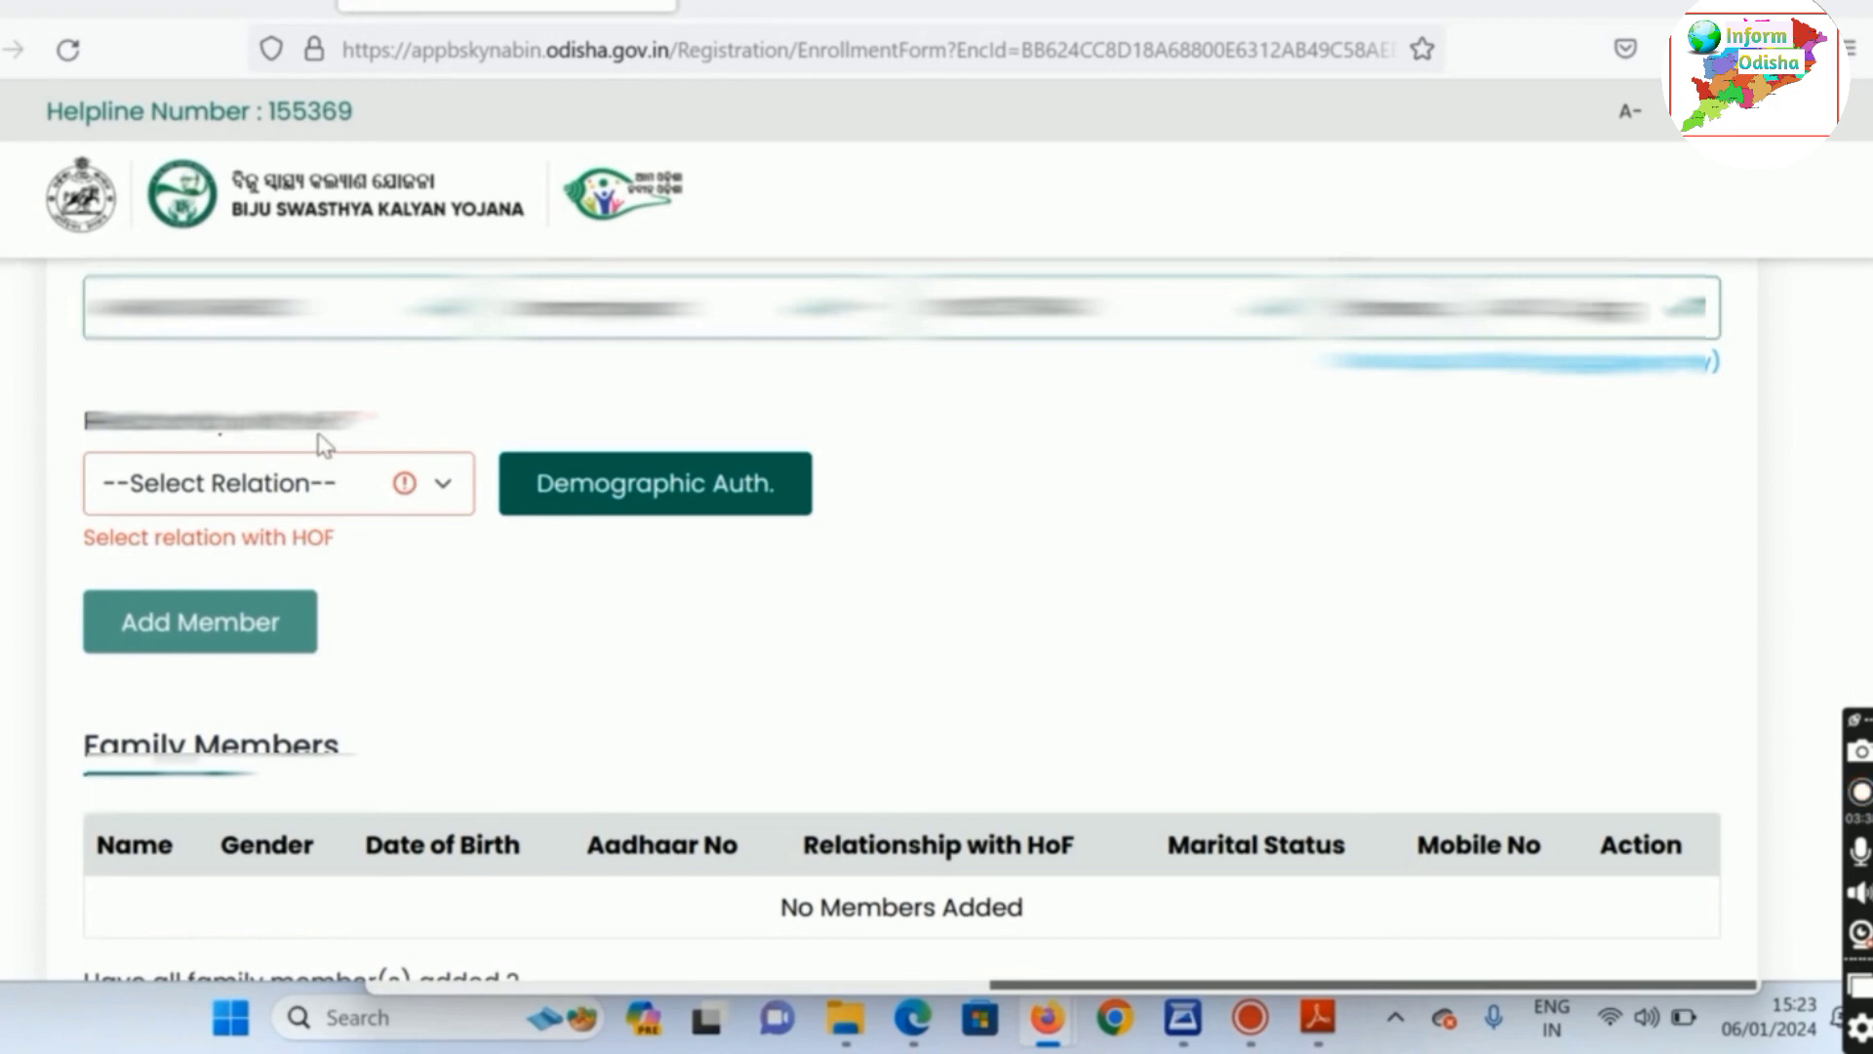
Set the relationship with head of family to Son and pass the Demographic Auth. check
{"action": "left_click", "coordinate": [213, 487]}
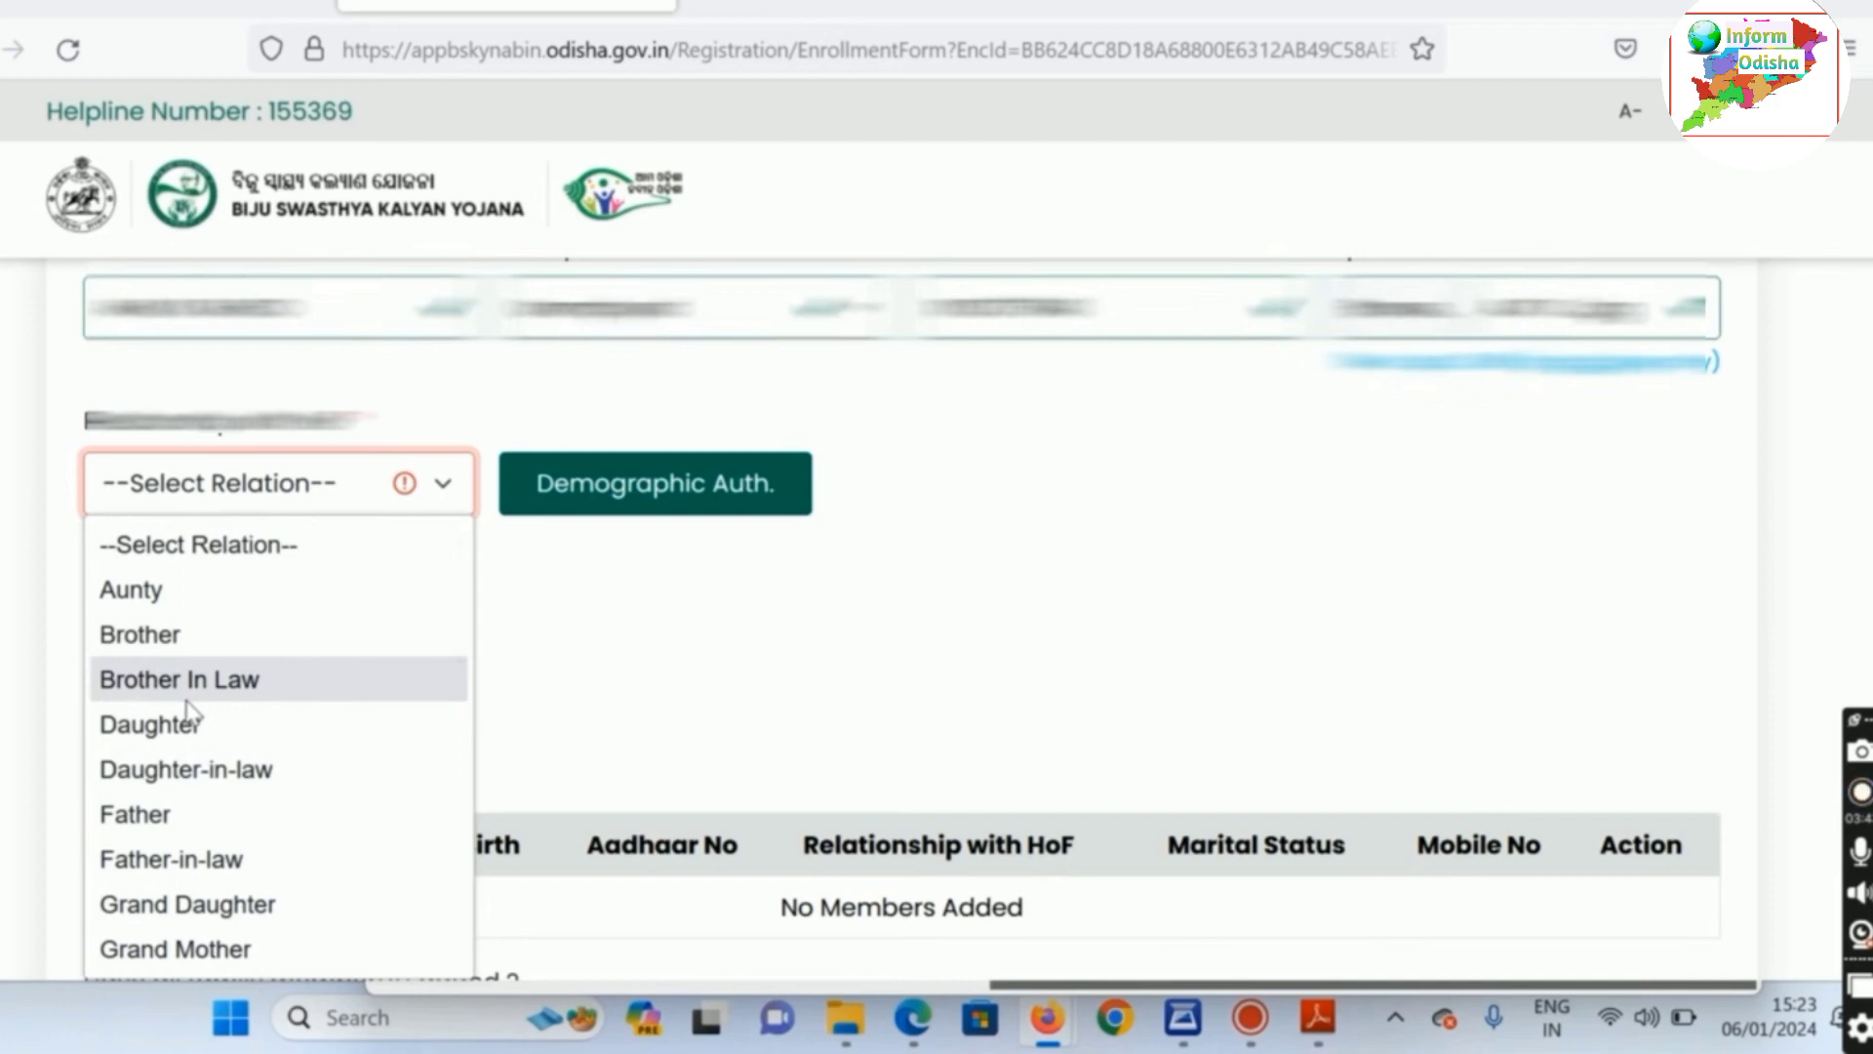
{"action": "scroll", "coordinate": [196, 732], "scroll_direction": "down", "scroll_amount": 5}
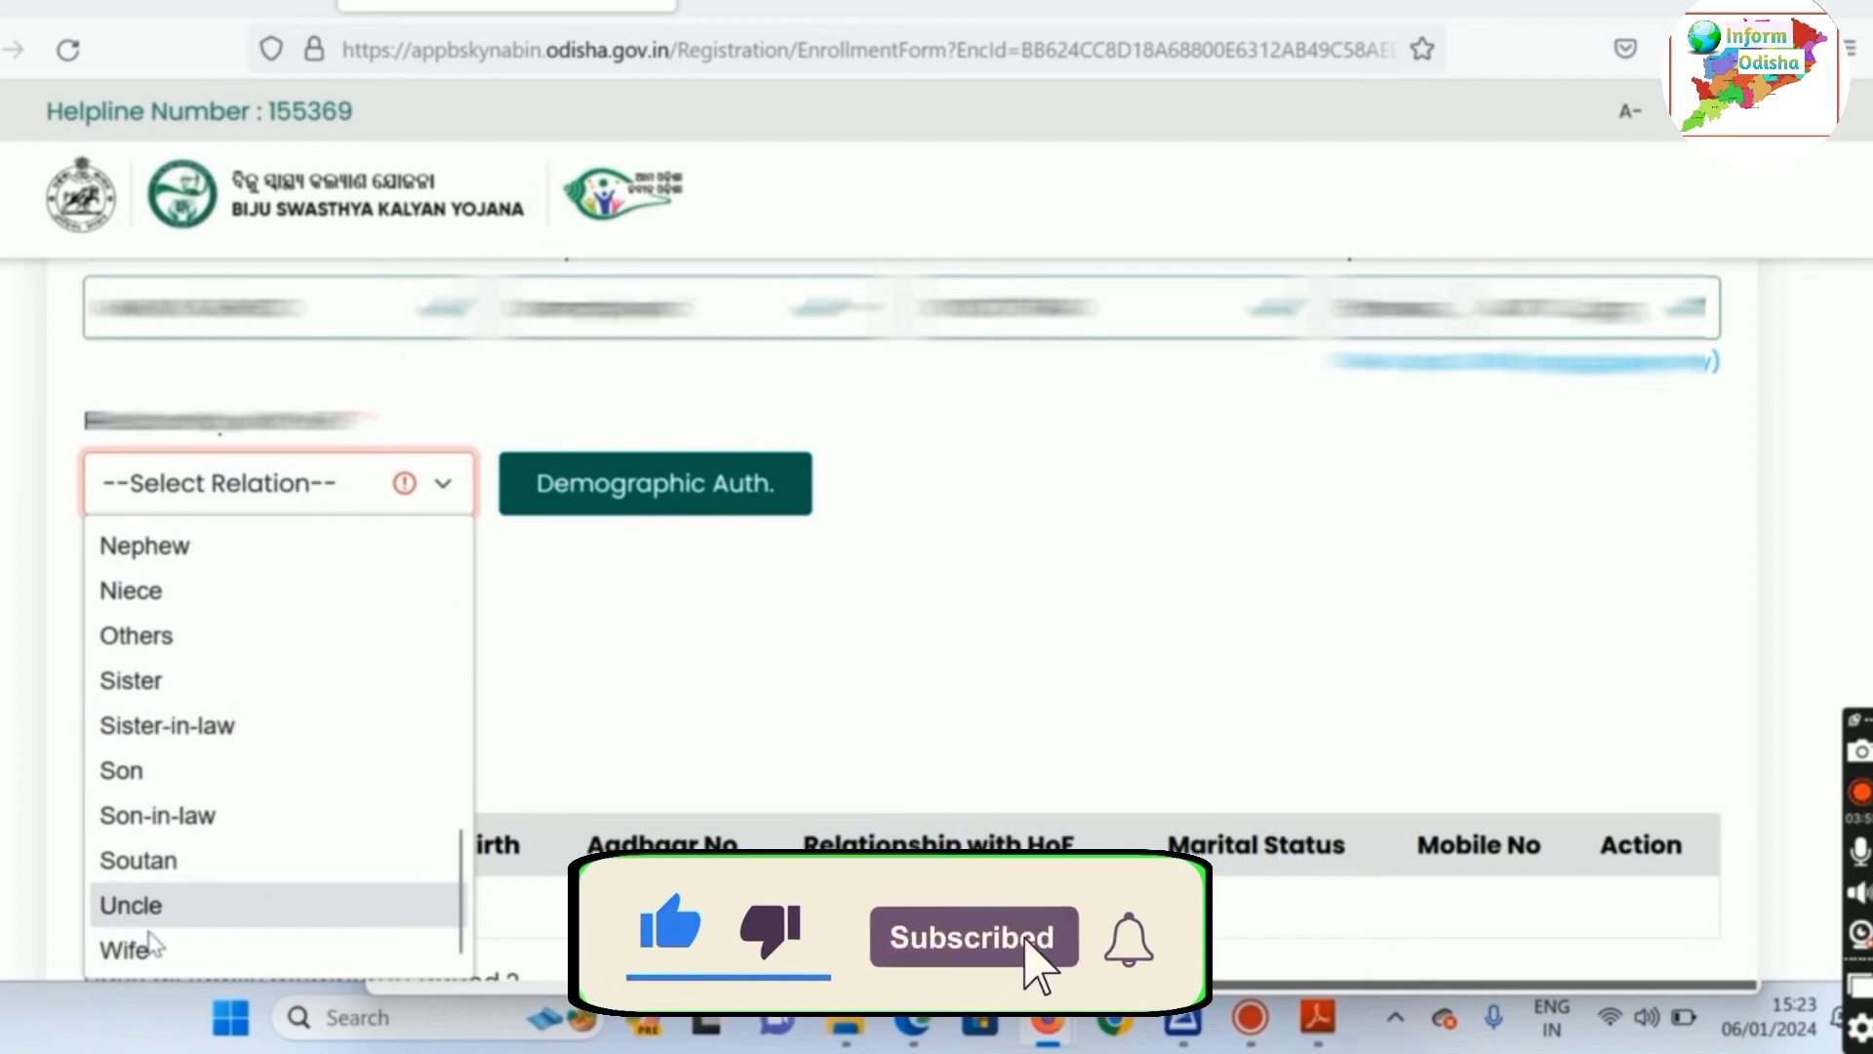
{"action": "scroll", "coordinate": [159, 907], "scroll_direction": "up", "scroll_amount": 5}
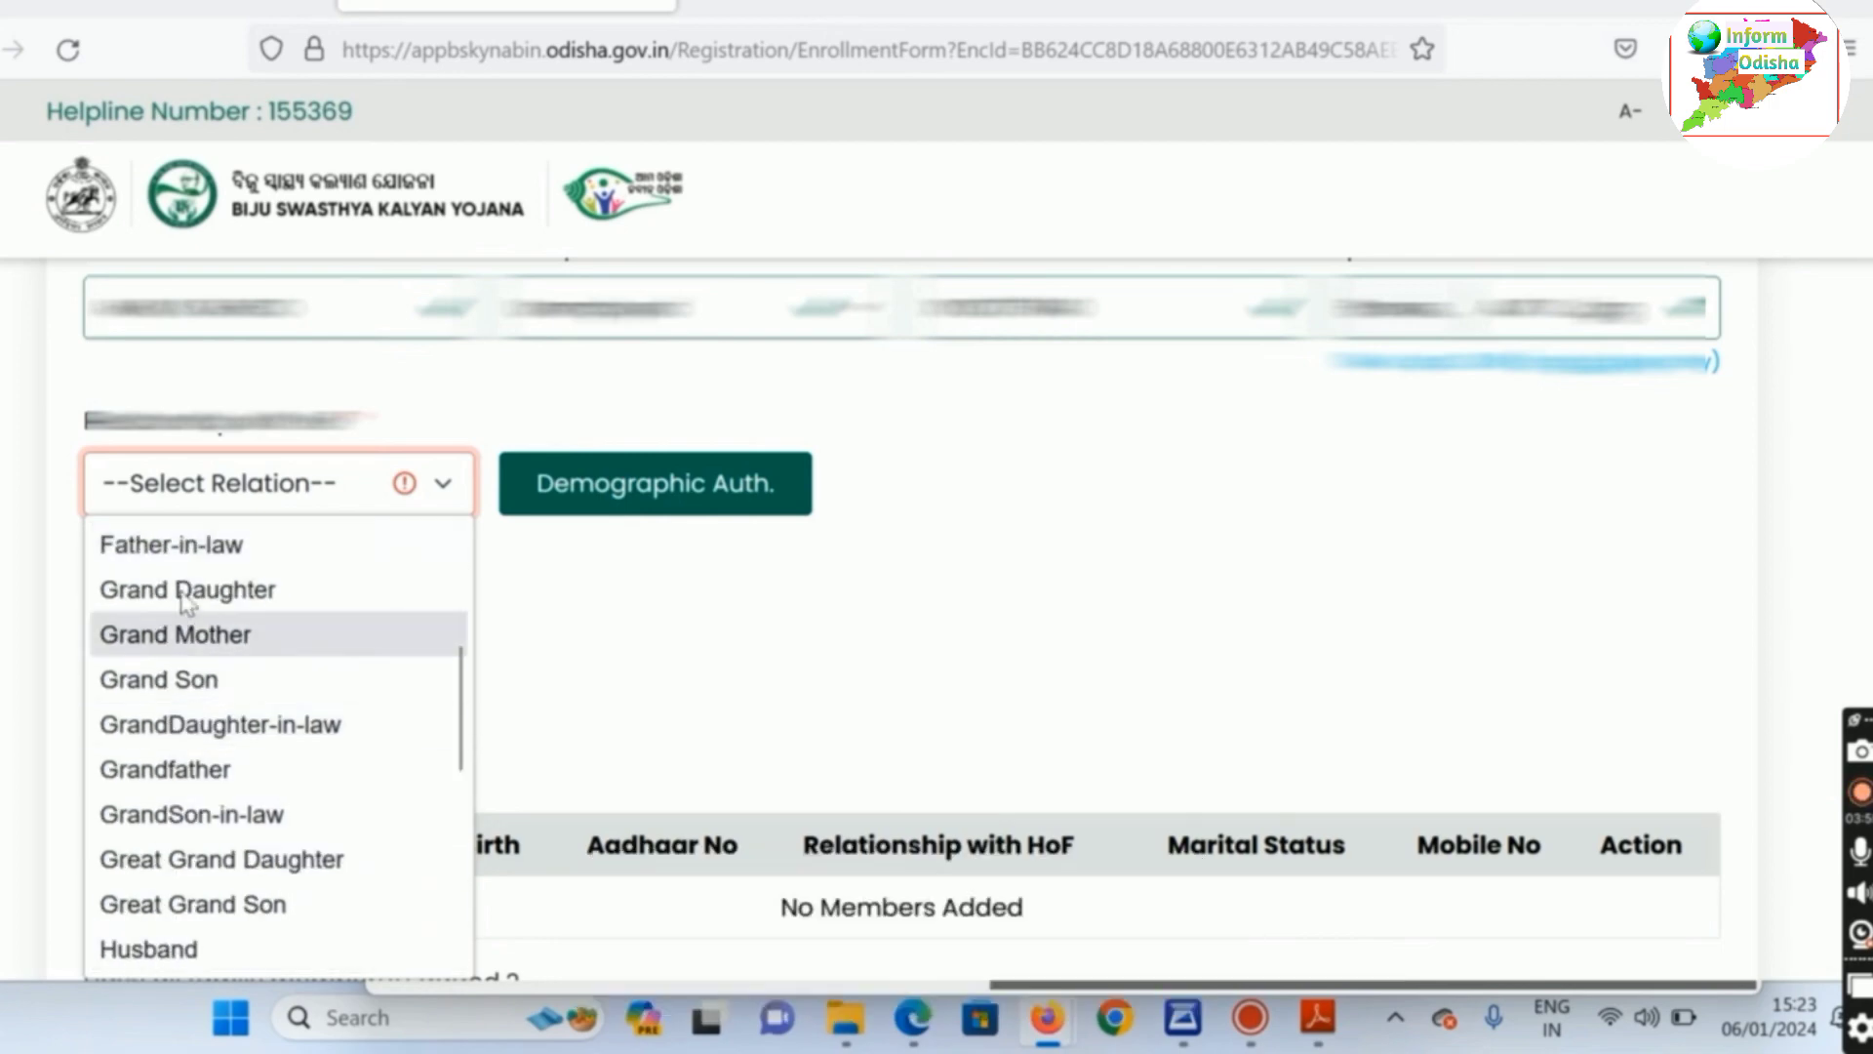
{"action": "scroll", "coordinate": [161, 859], "scroll_direction": "down", "scroll_amount": 5}
{"action": "left_click", "coordinate": [161, 859]}
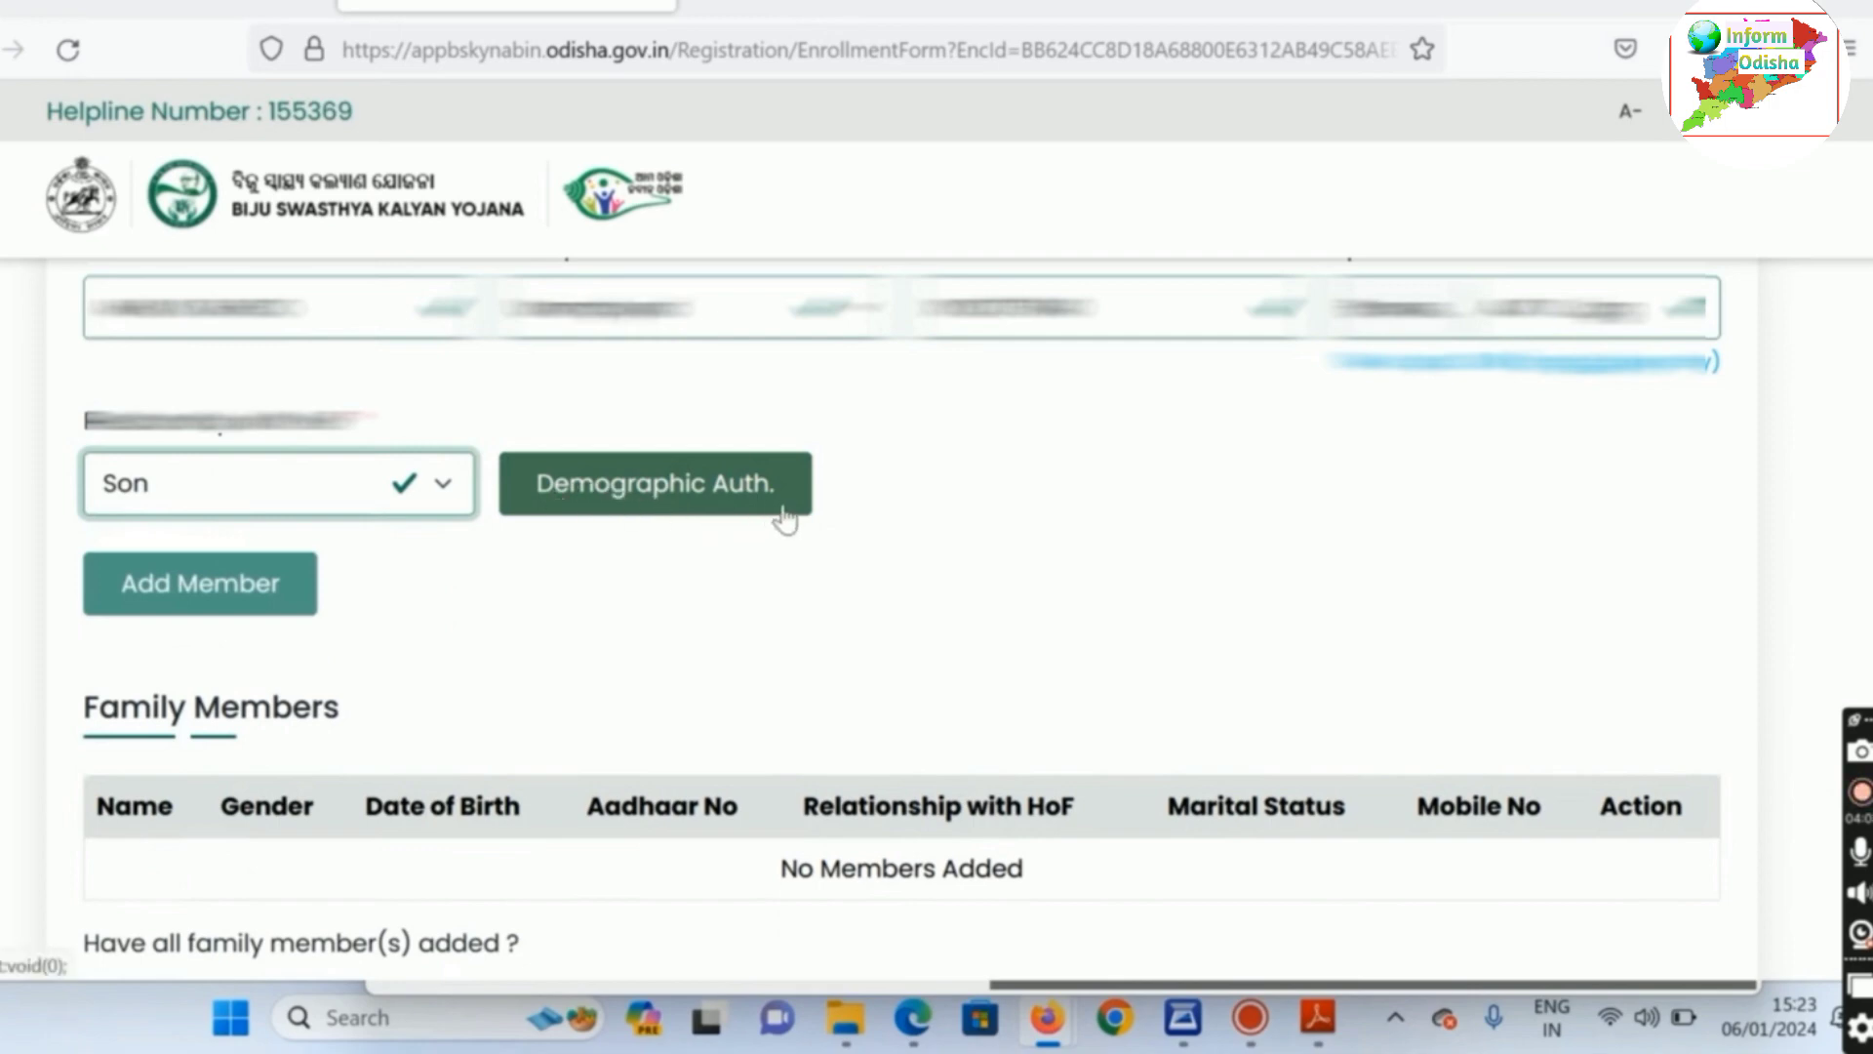
{"action": "left_click", "coordinate": [642, 492]}
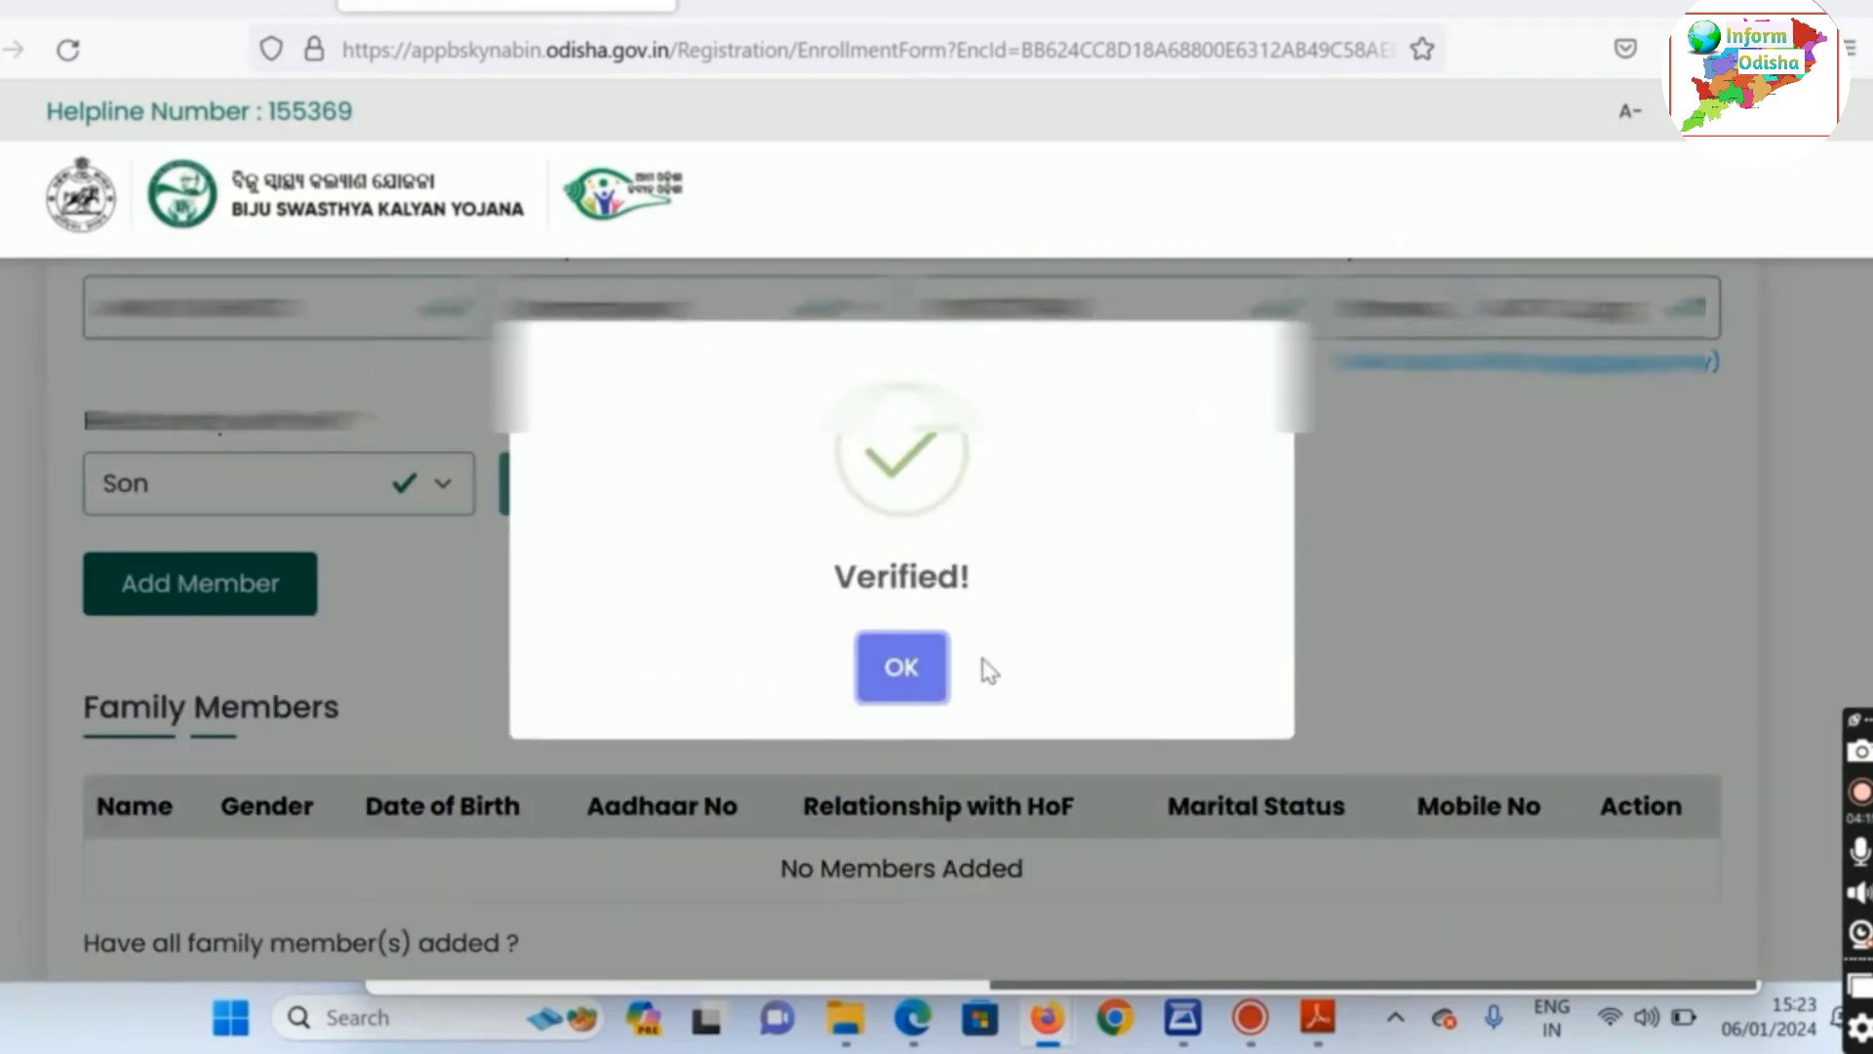
{"action": "left_click", "coordinate": [902, 672]}
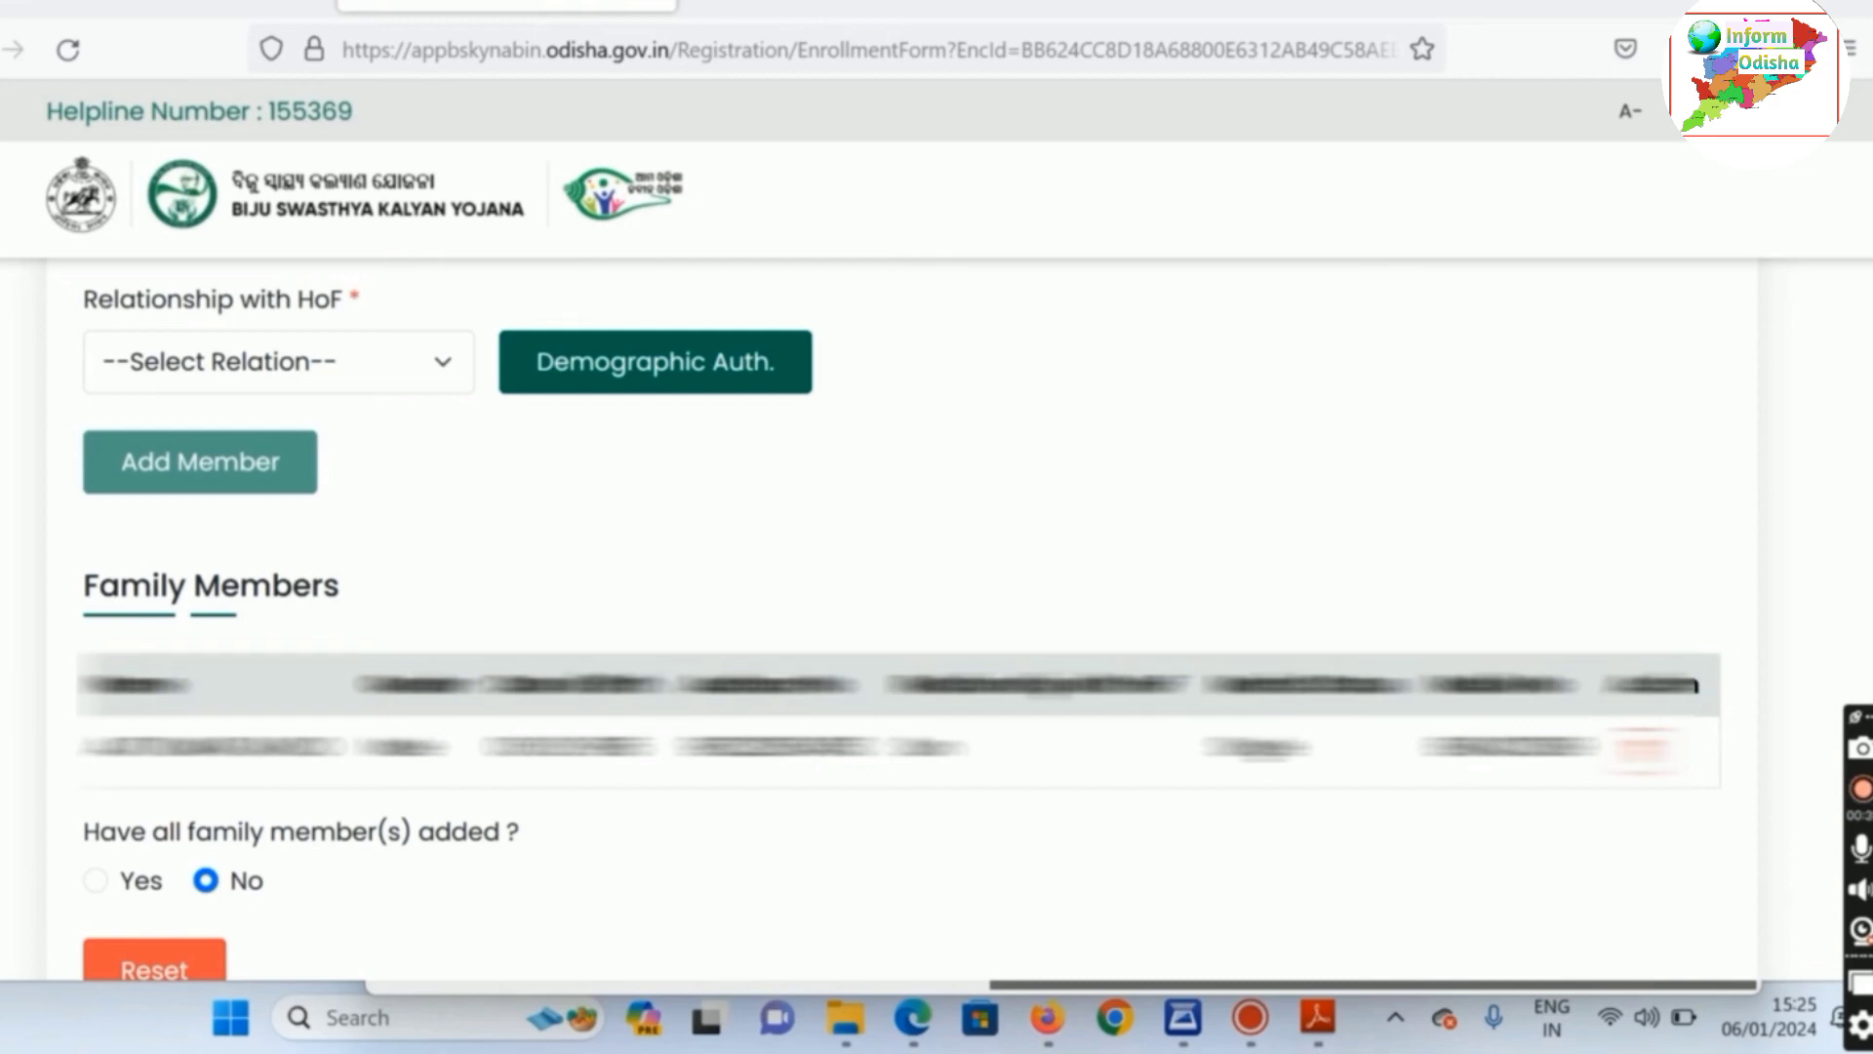
{"action": "scroll", "coordinate": [57, 708], "scroll_direction": "up", "scroll_amount": 5}
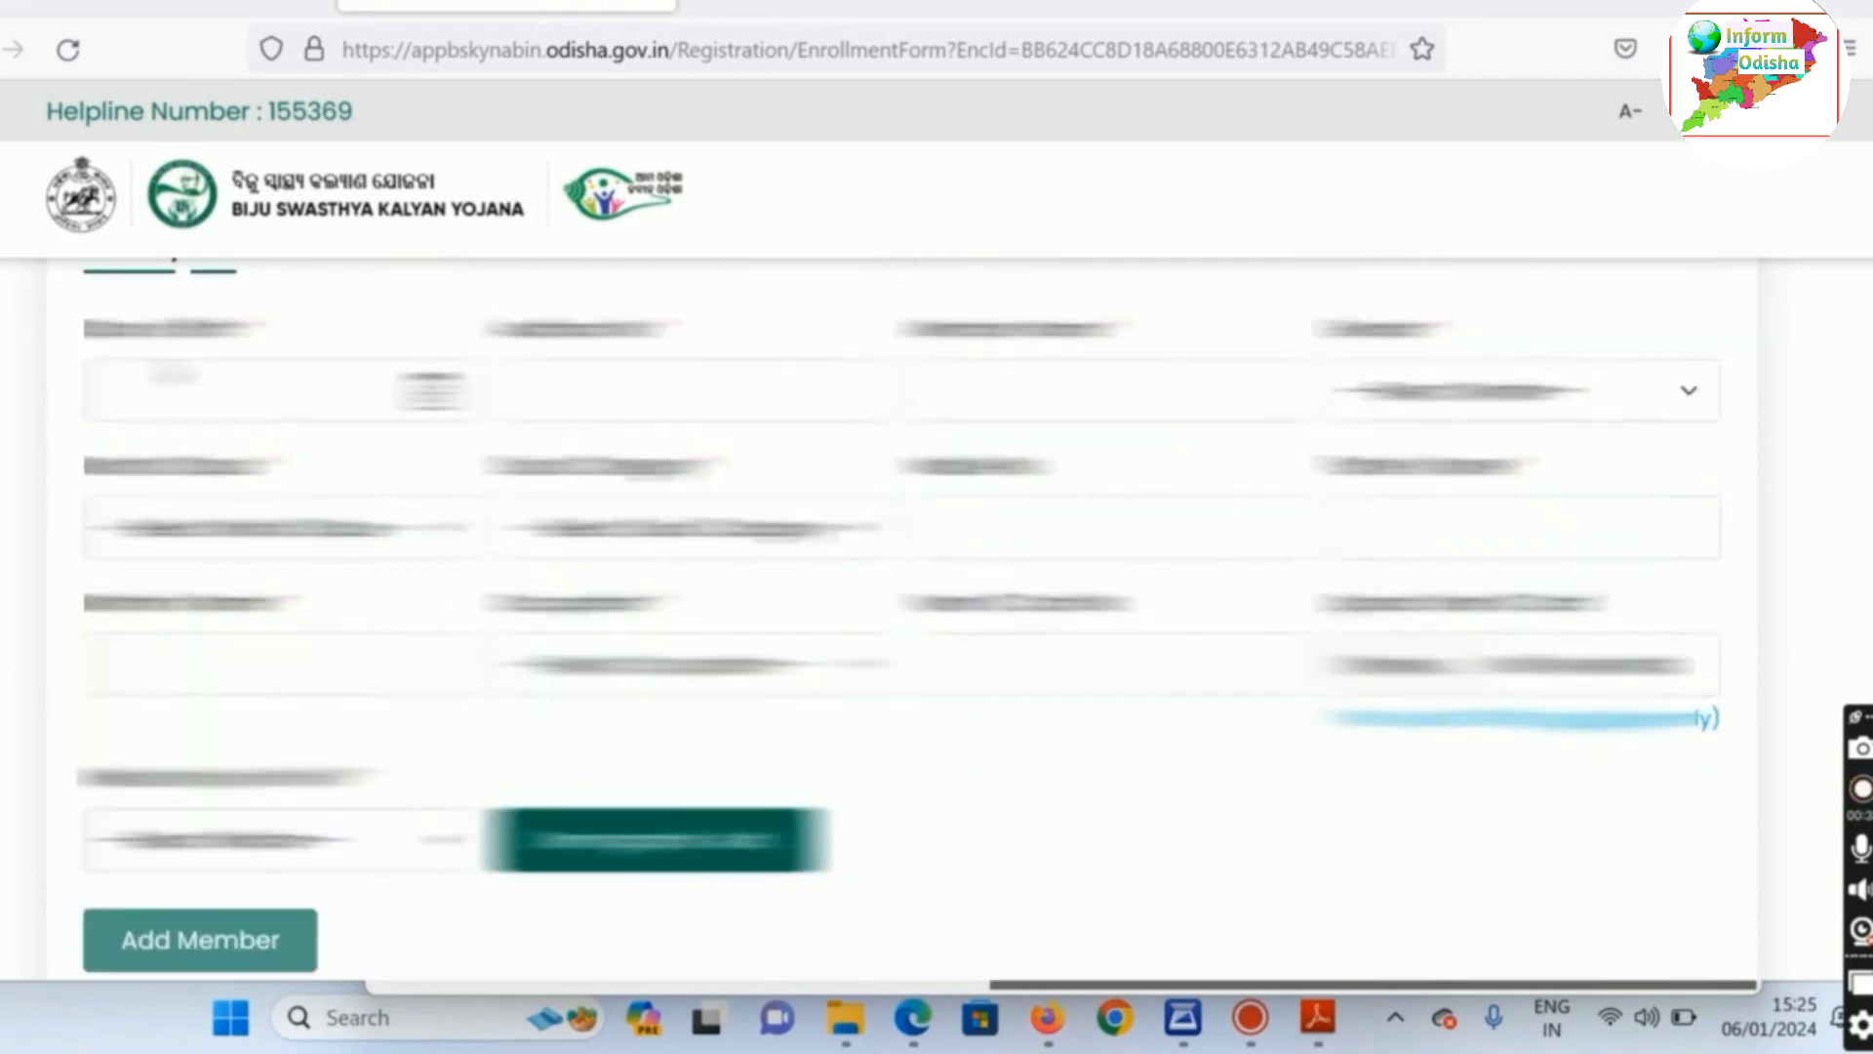
{"action": "left_click", "coordinate": [230, 391]}
{"action": "scroll", "coordinate": [3, 495], "scroll_direction": "up", "scroll_amount": 3}
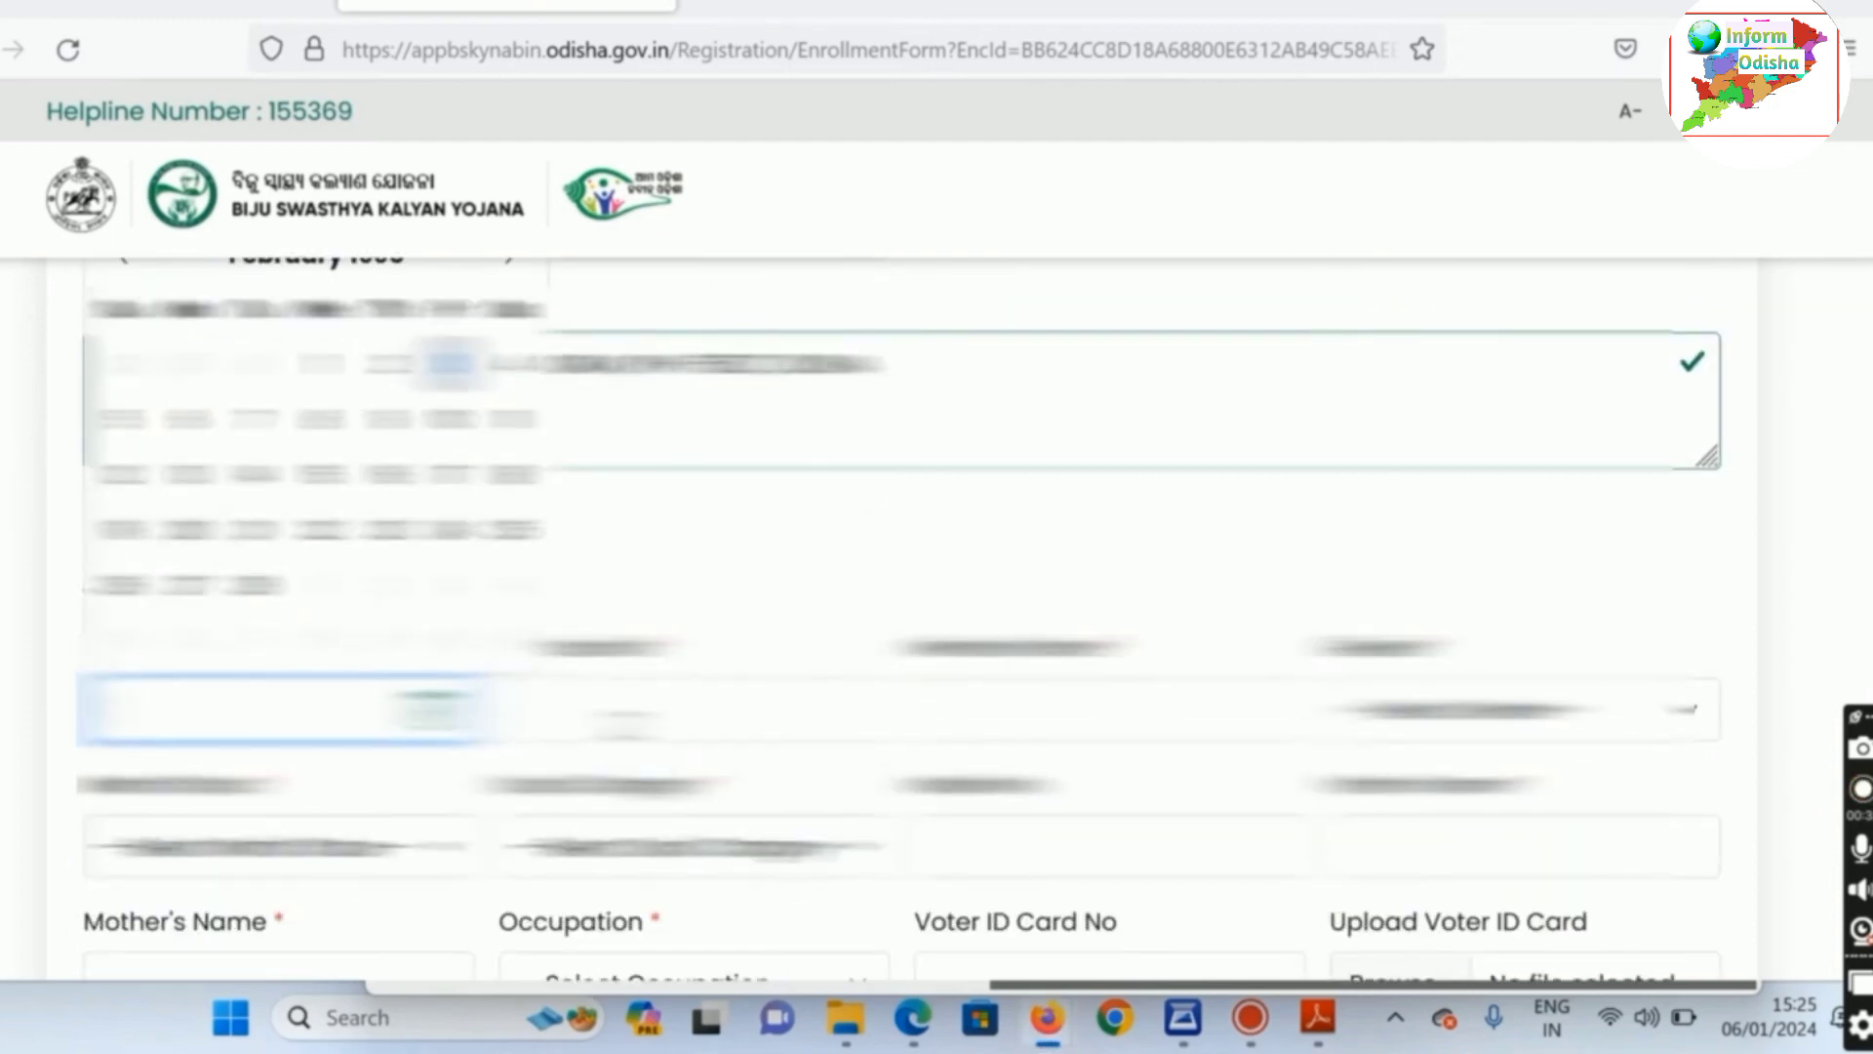
{"action": "key", "text": "Tab"}
{"action": "scroll", "coordinate": [1033, 553], "scroll_direction": "down", "scroll_amount": 2}
{"action": "left_click", "coordinate": [1144, 546]}
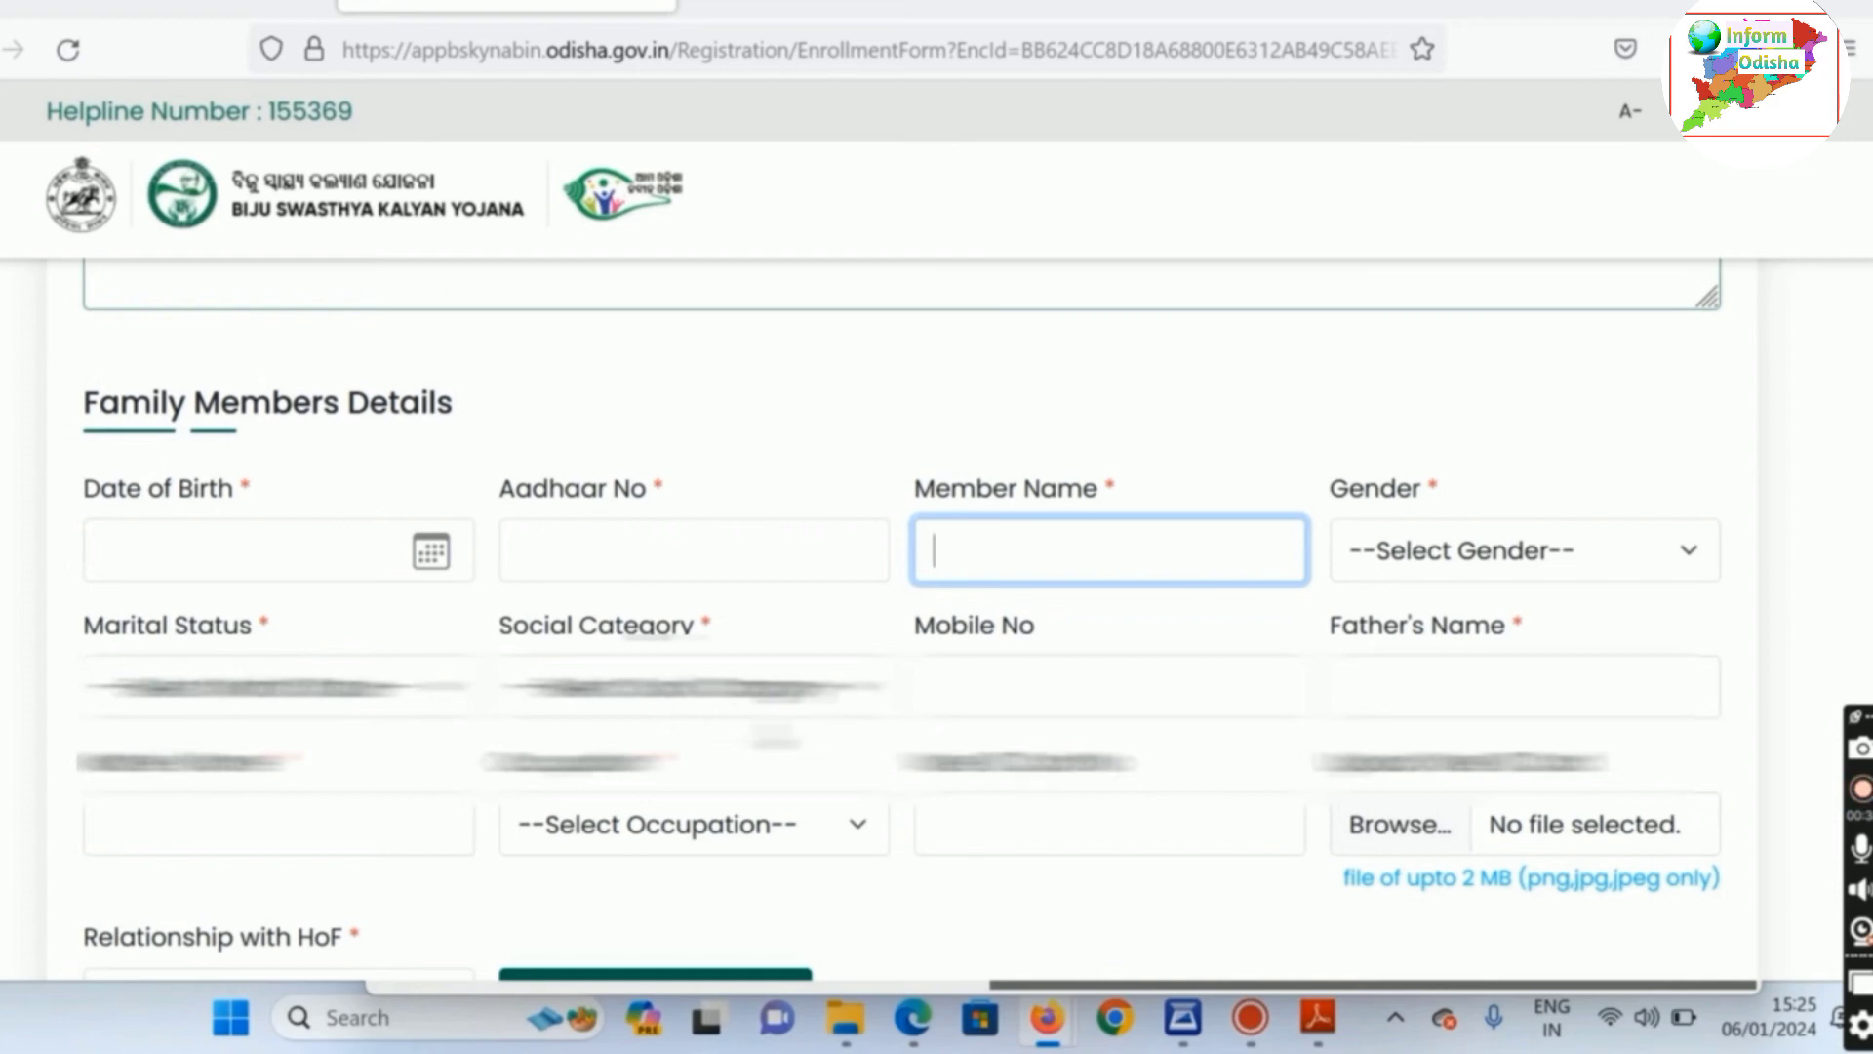
{"action": "scroll", "coordinate": [5, 597], "scroll_direction": "down", "scroll_amount": 2}
{"action": "scroll", "coordinate": [8, 566], "scroll_direction": "down", "scroll_amount": 3}
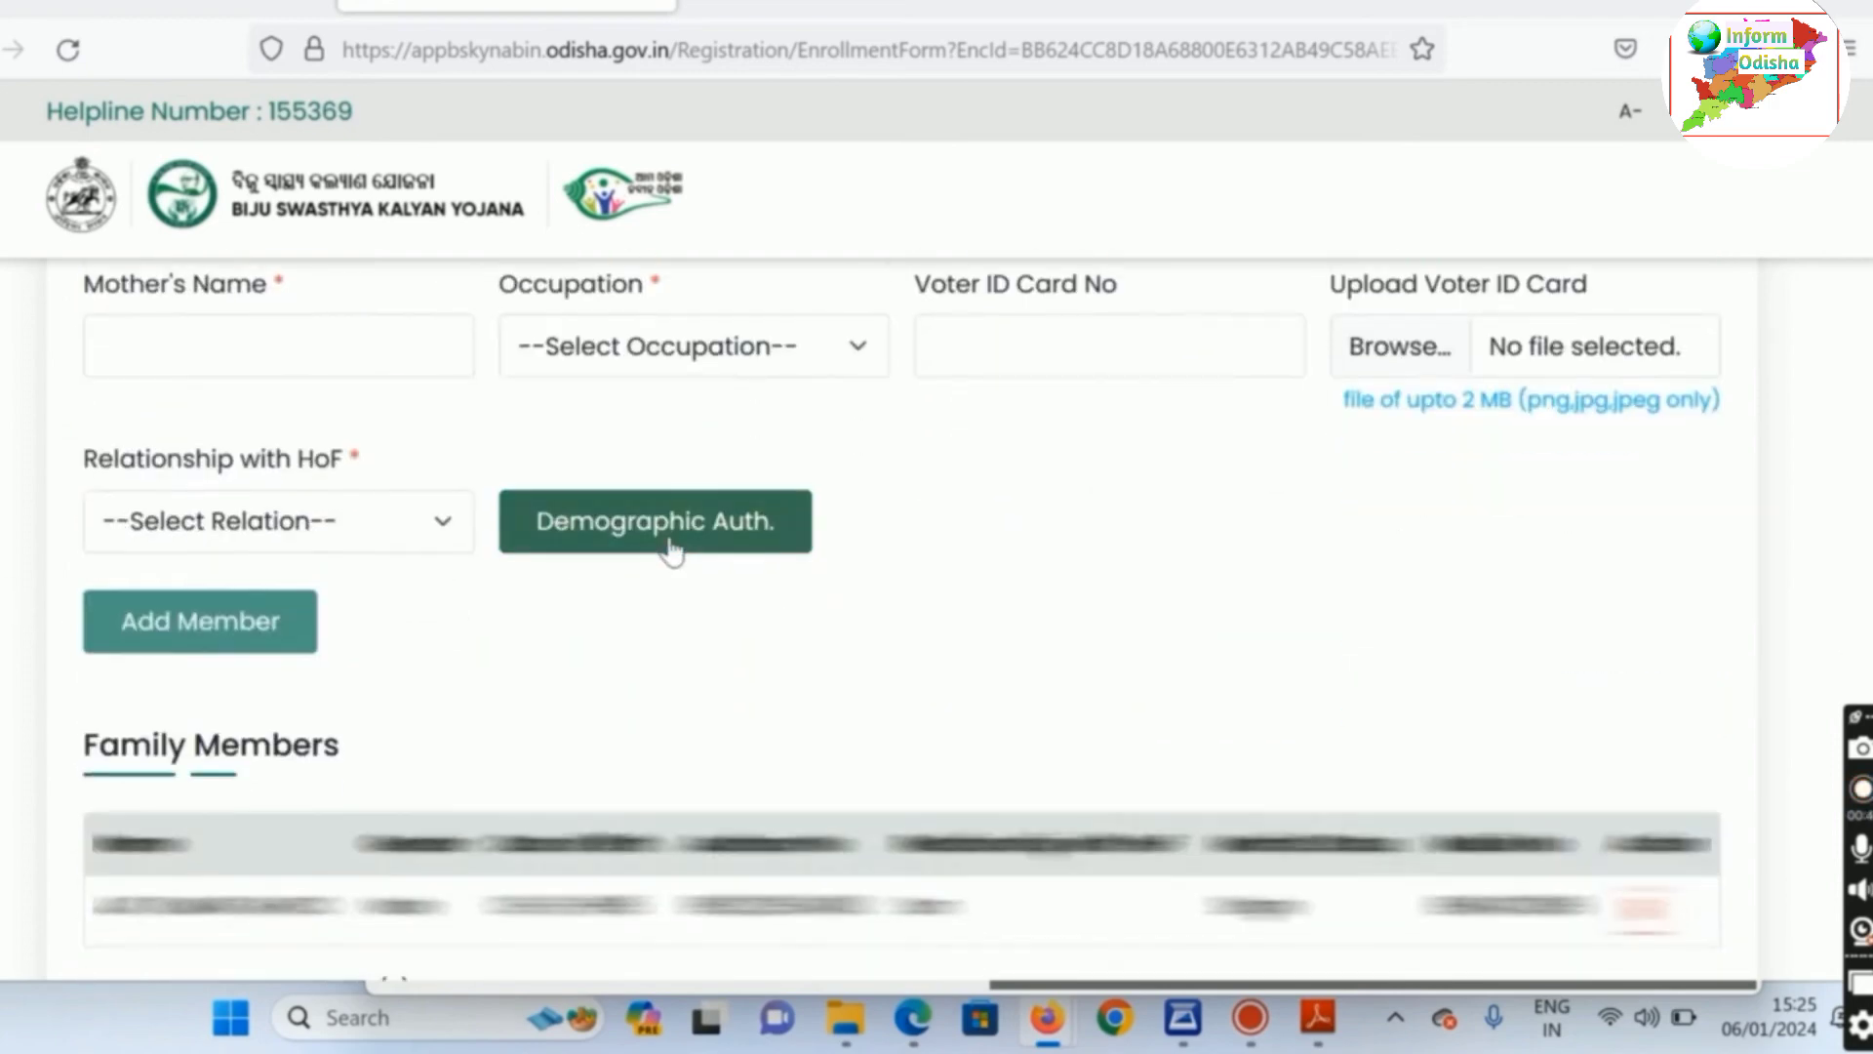
{"action": "left_click", "coordinate": [711, 535]}
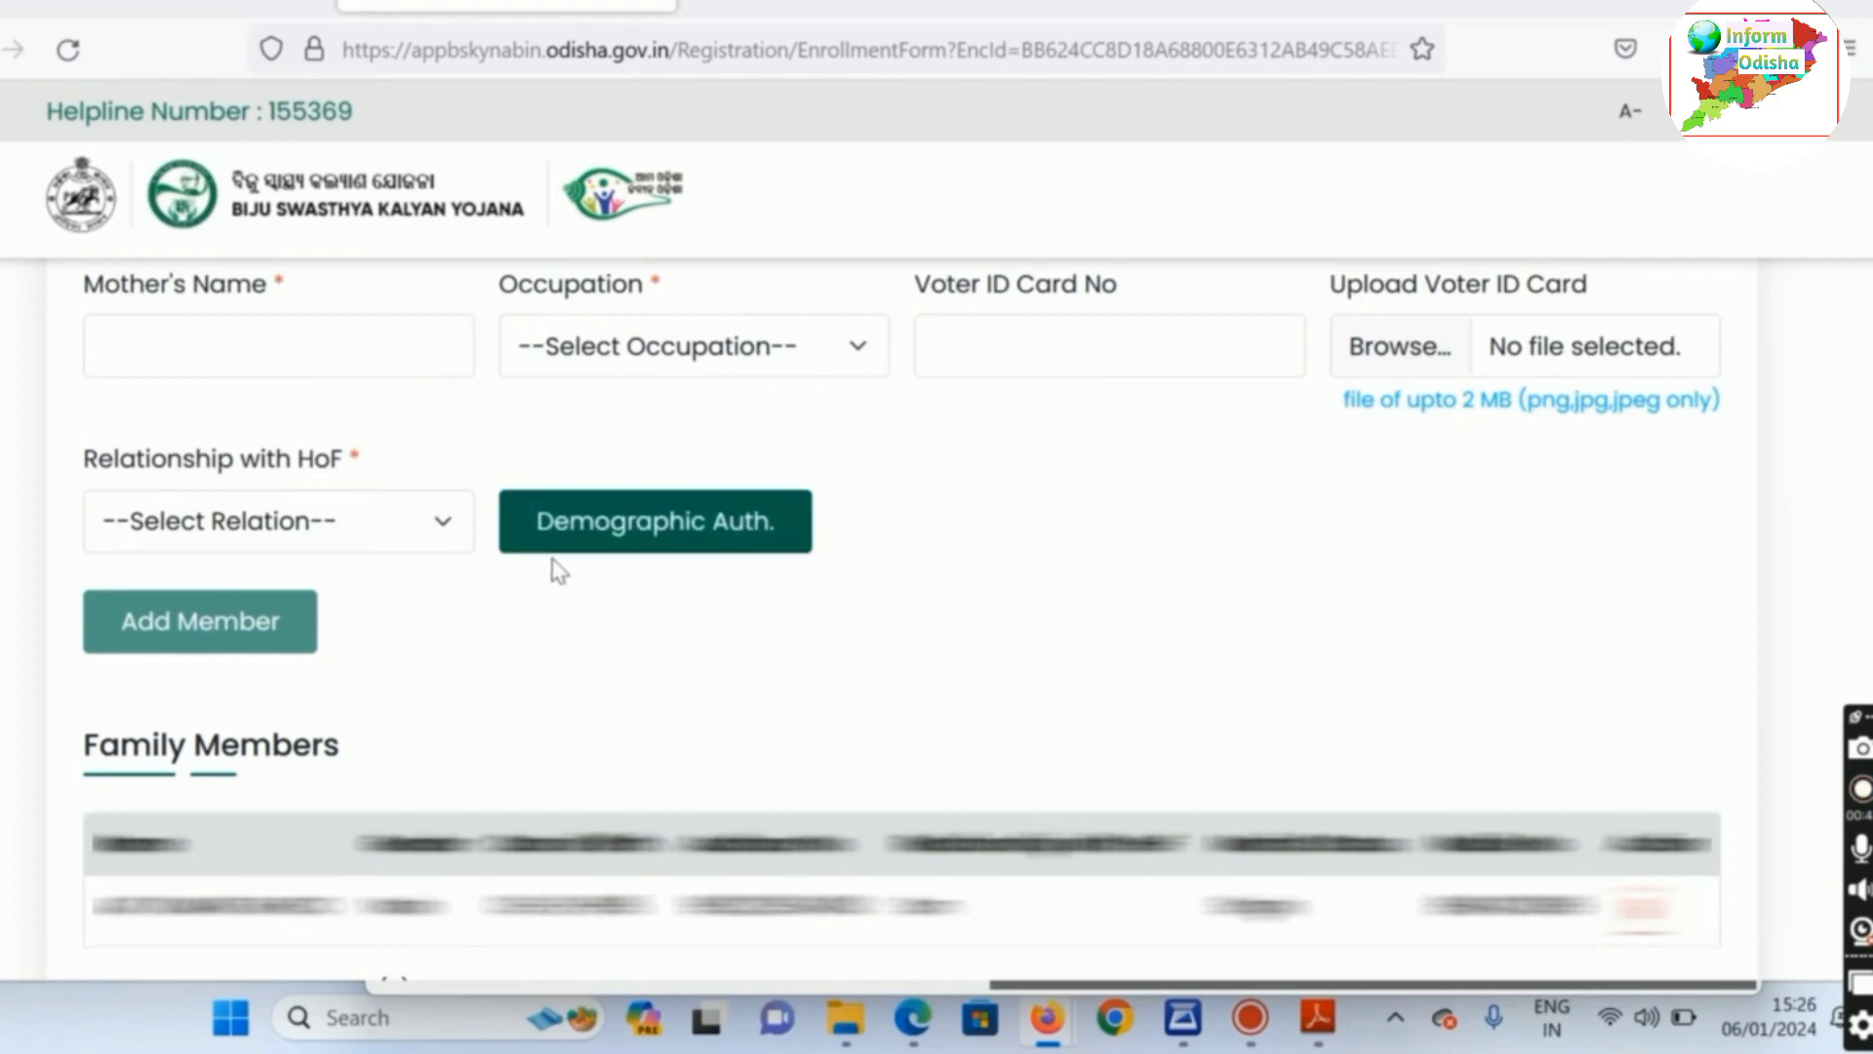
{"action": "scroll", "coordinate": [44, 760], "scroll_direction": "down", "scroll_amount": 2}
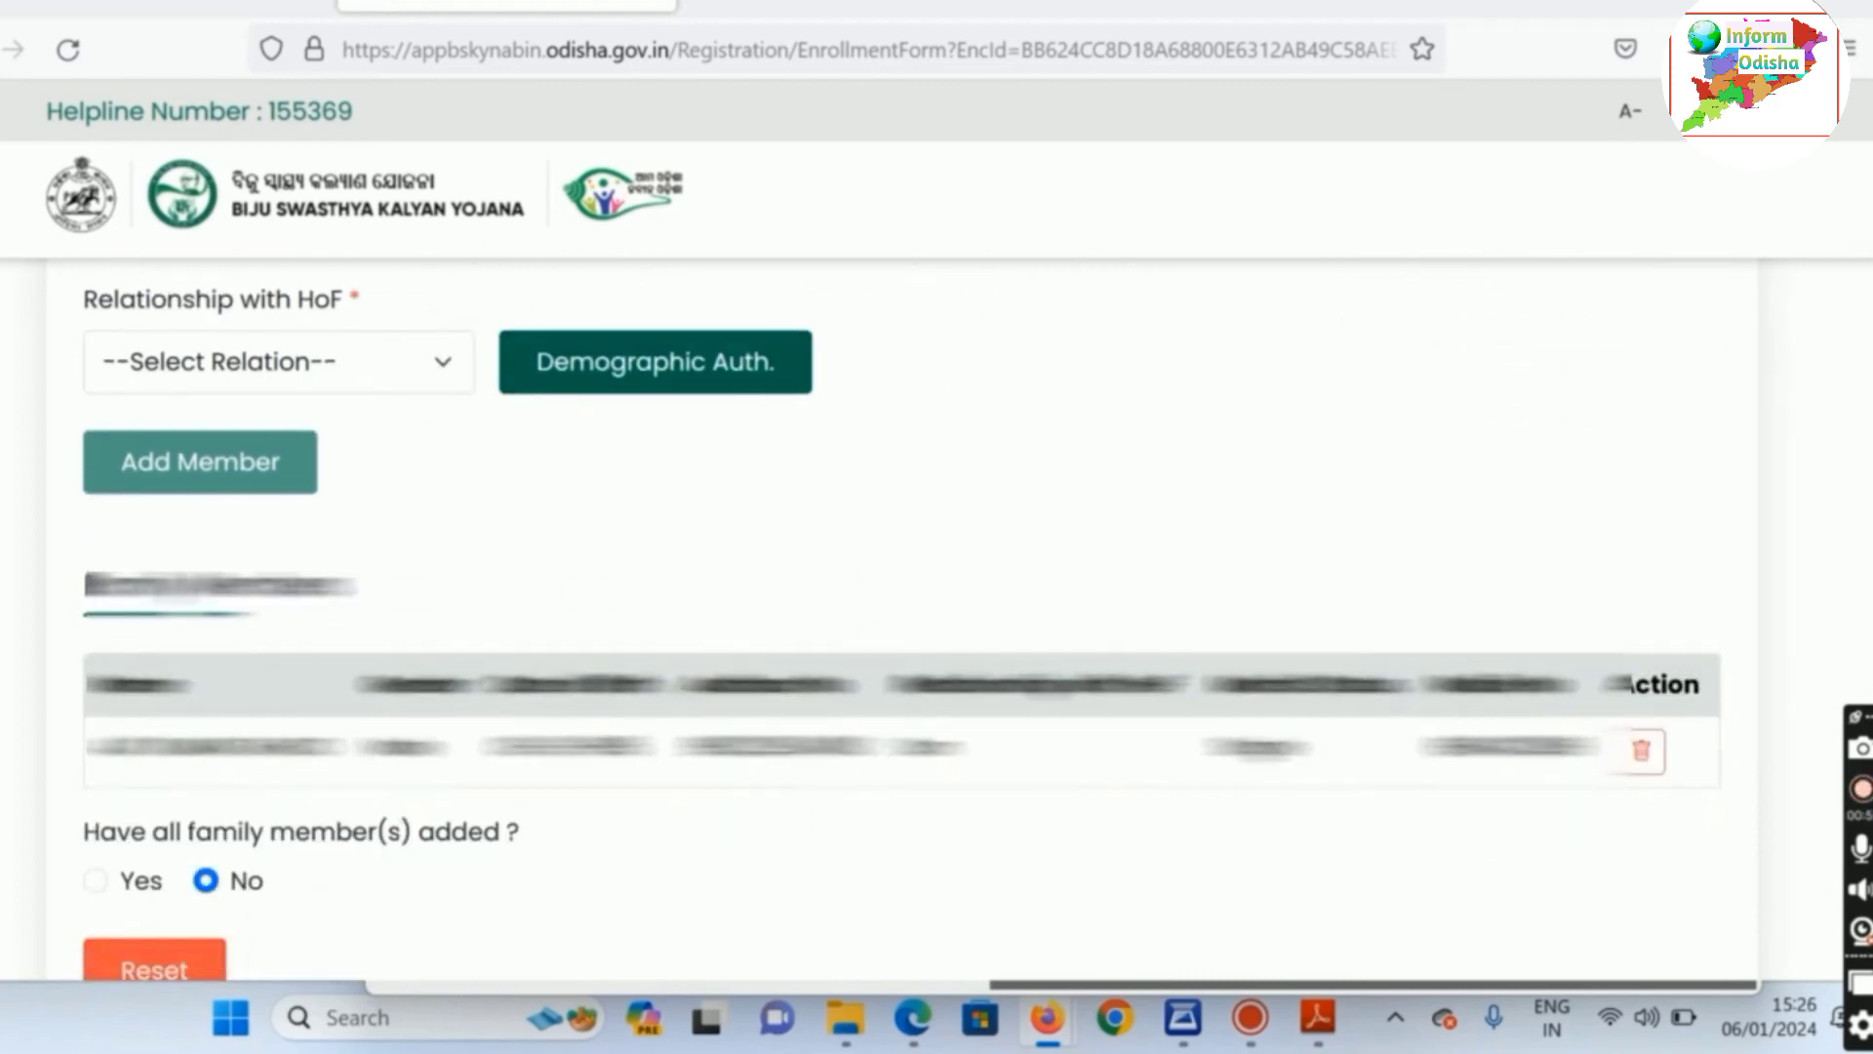
{"action": "scroll", "coordinate": [78, 683], "scroll_direction": "down", "scroll_amount": 2}
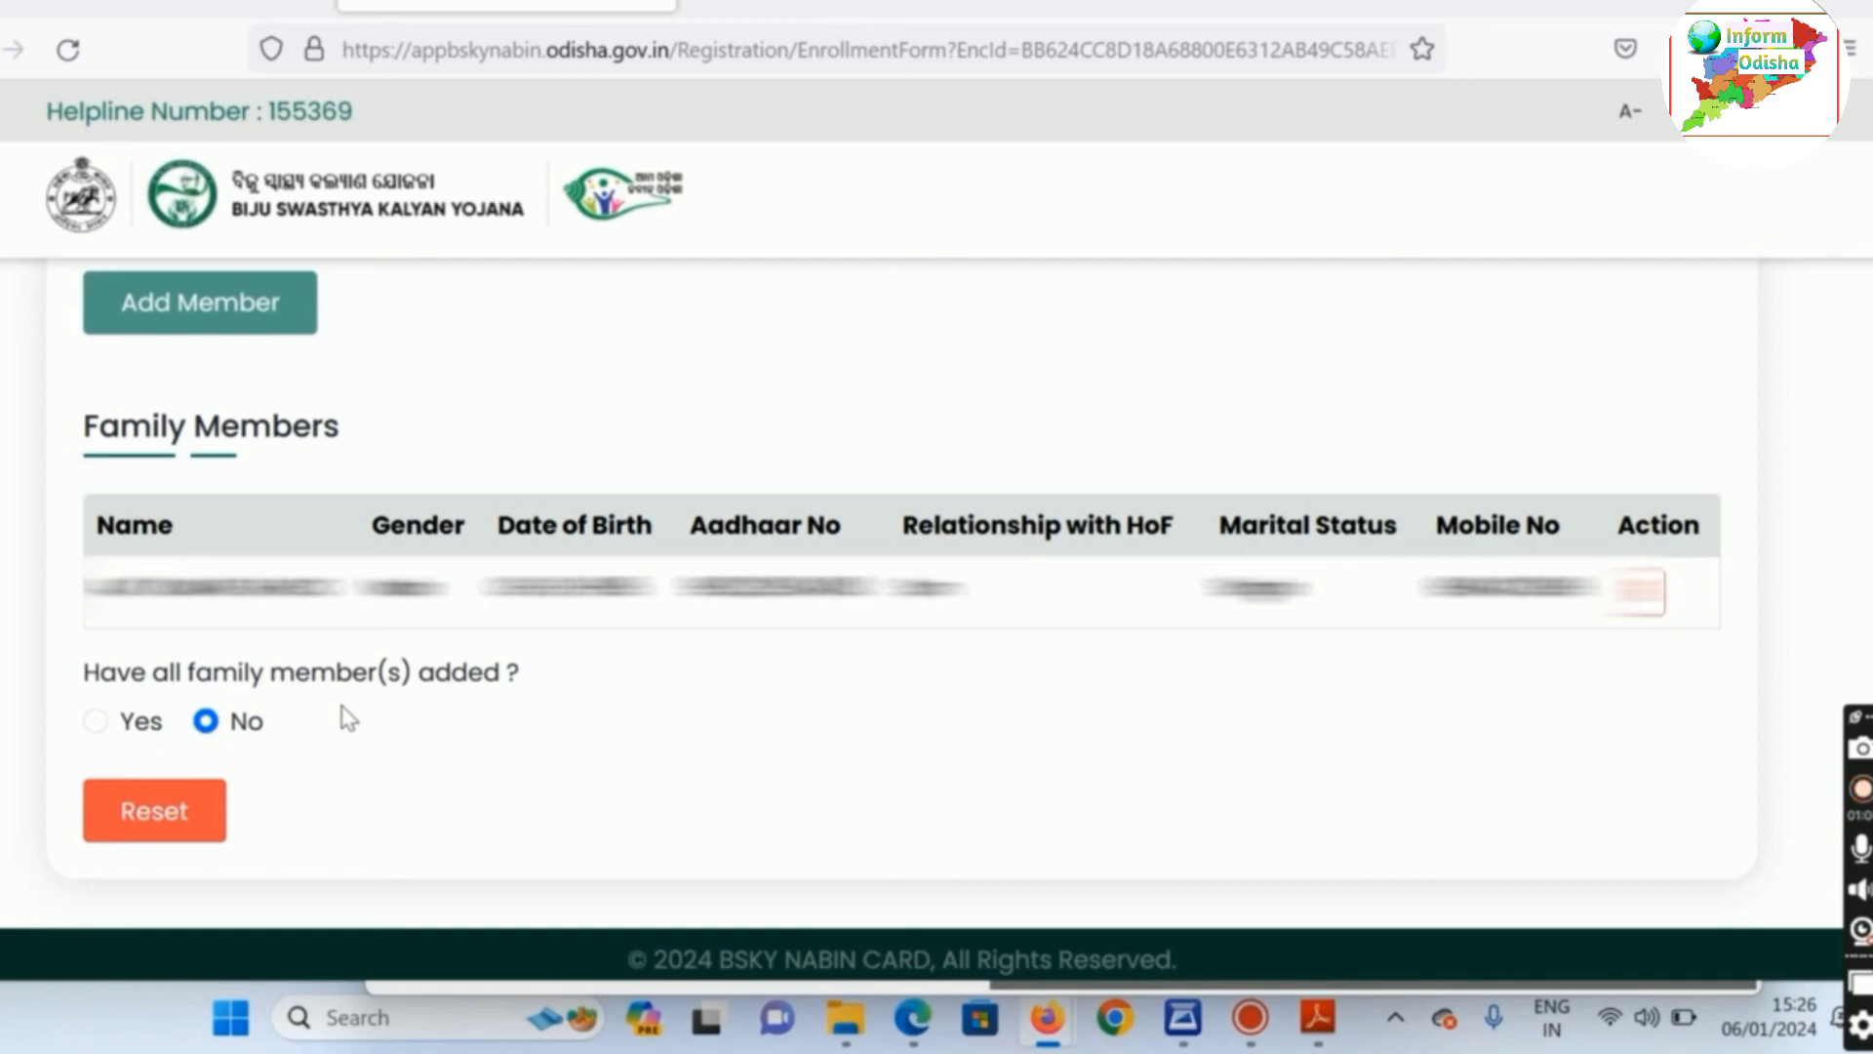
Answer Yes for all members added, accept the self-declaration, confirm and dismiss the success message
{"action": "left_click", "coordinate": [95, 722]}
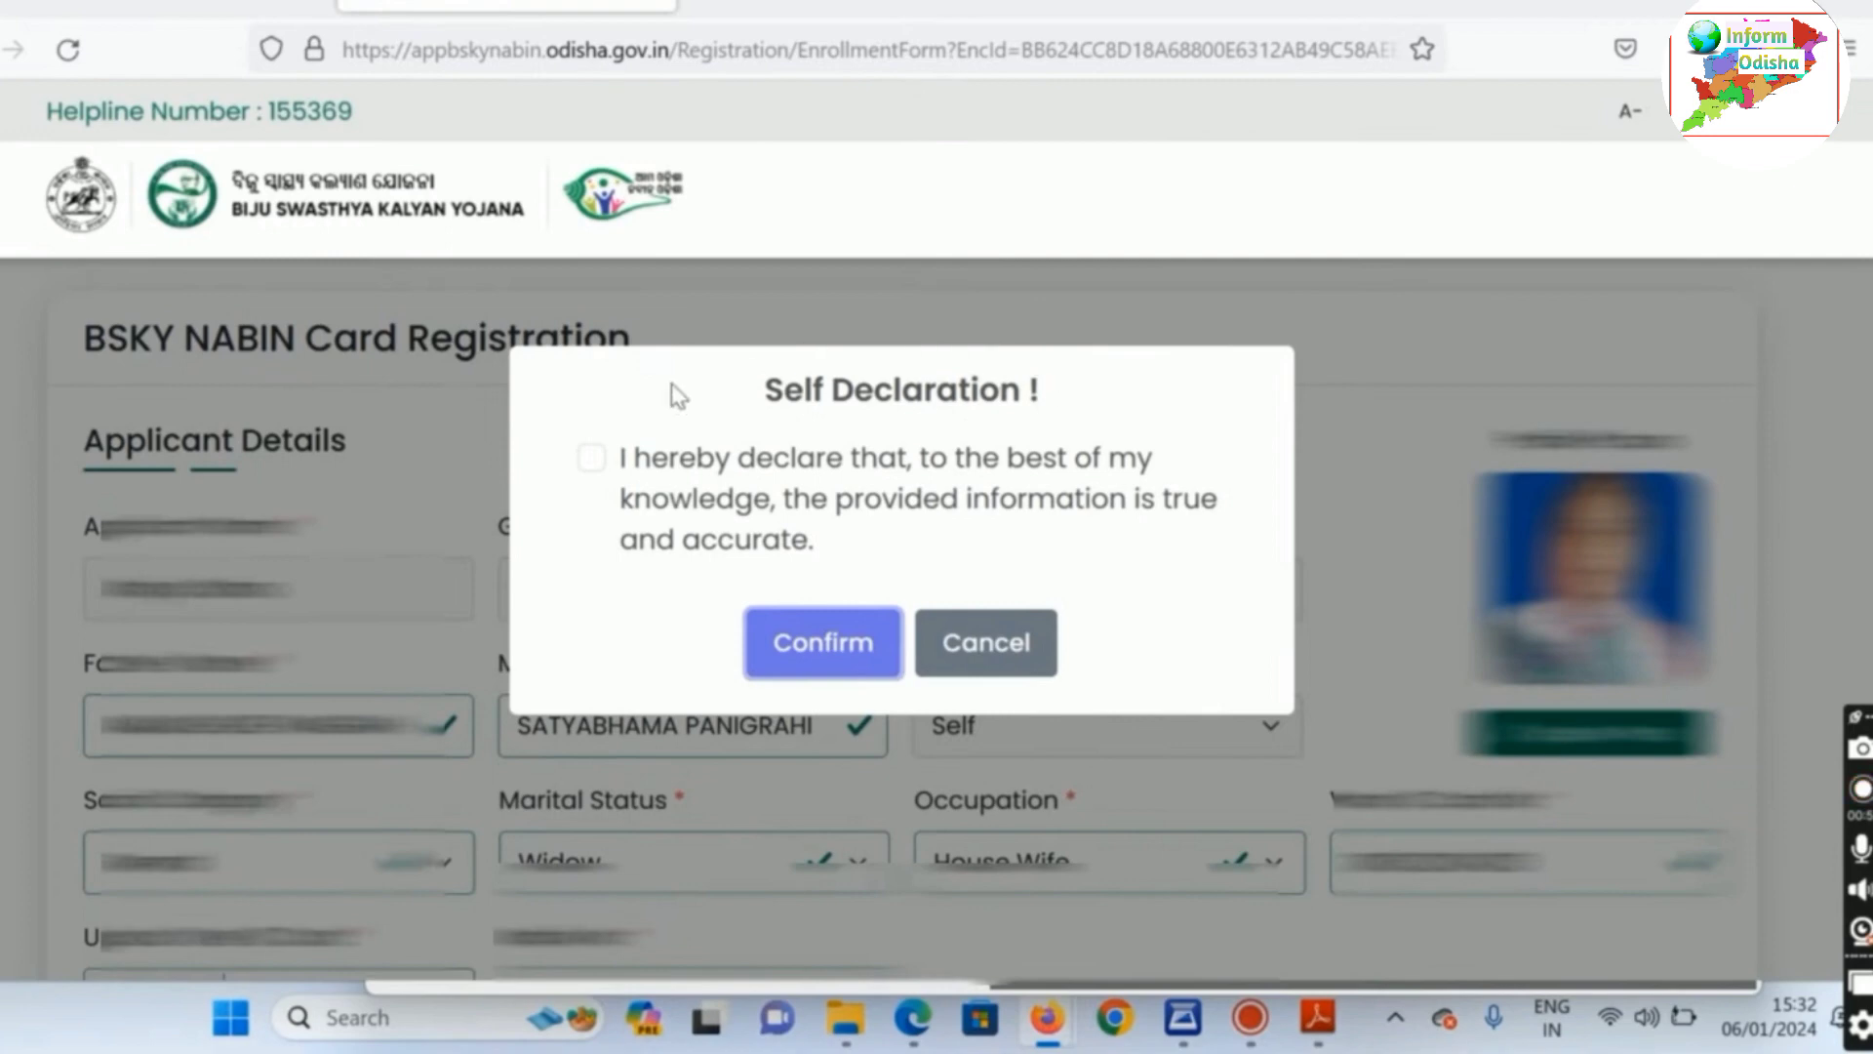
{"action": "left_click", "coordinate": [592, 458]}
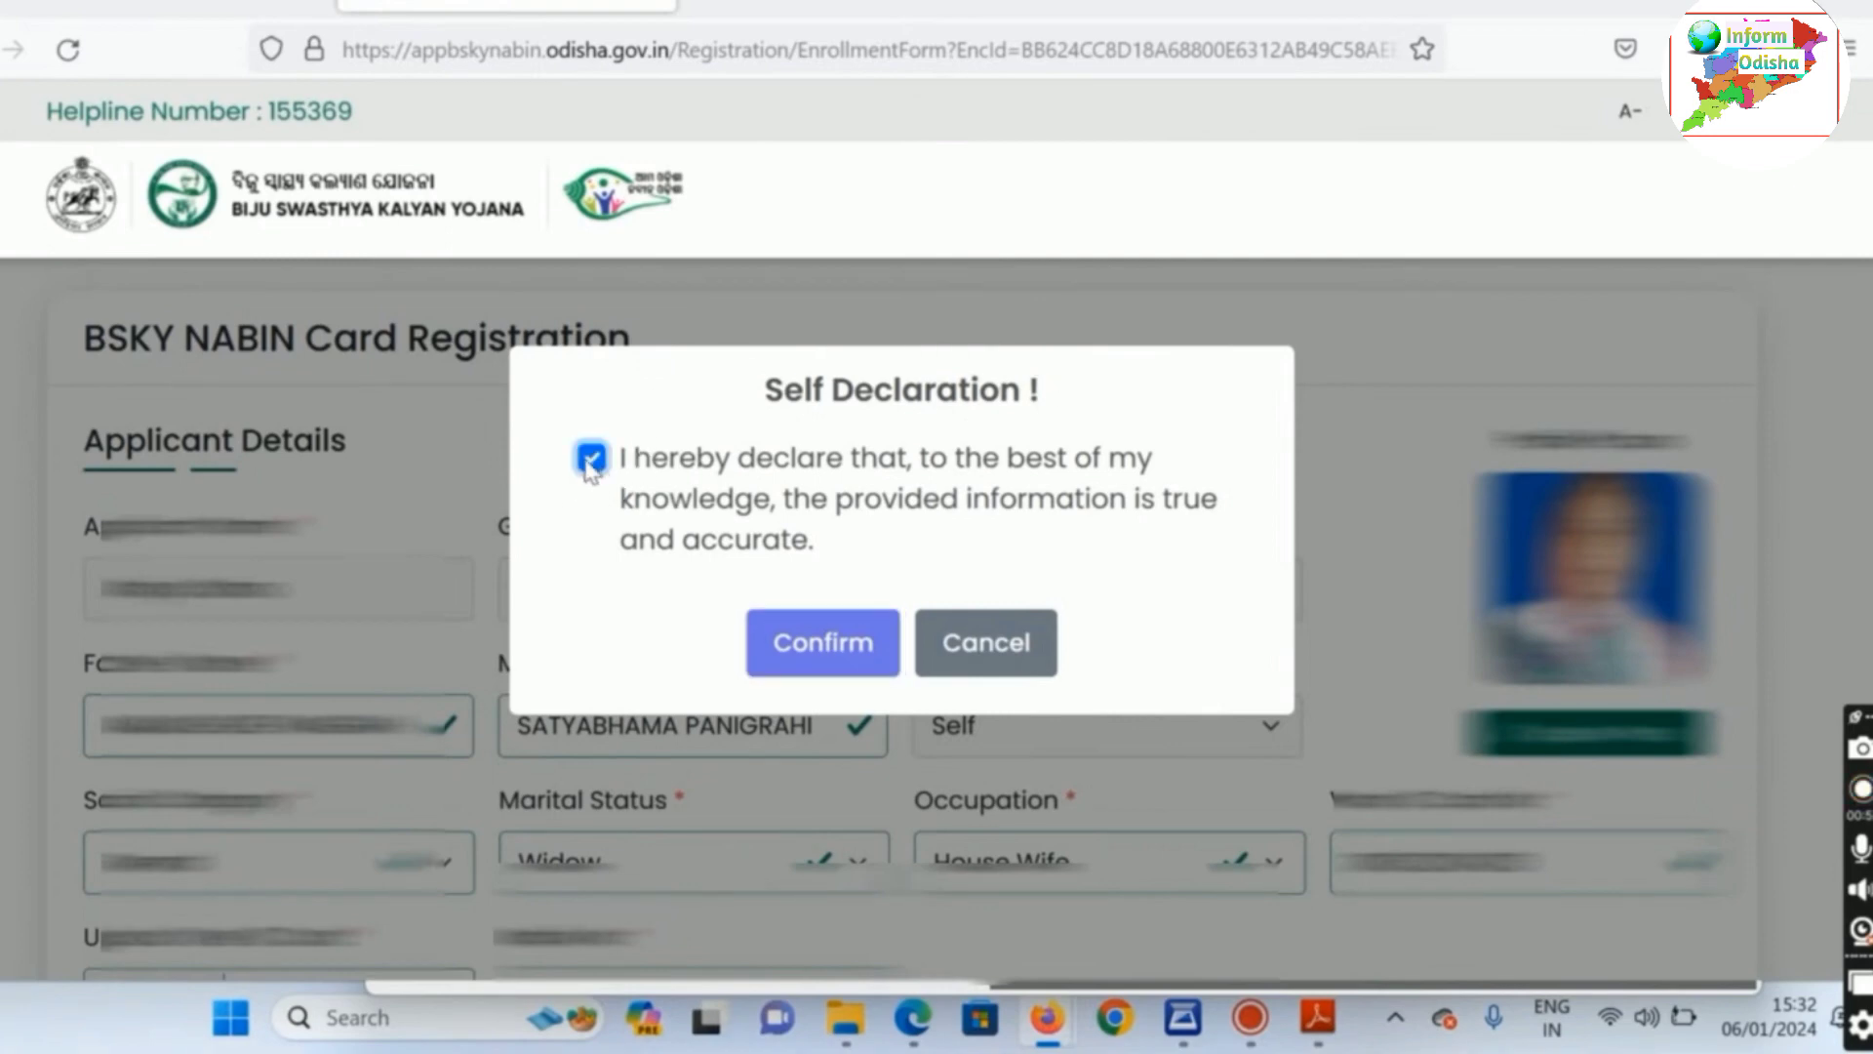
{"action": "left_click", "coordinate": [815, 652]}
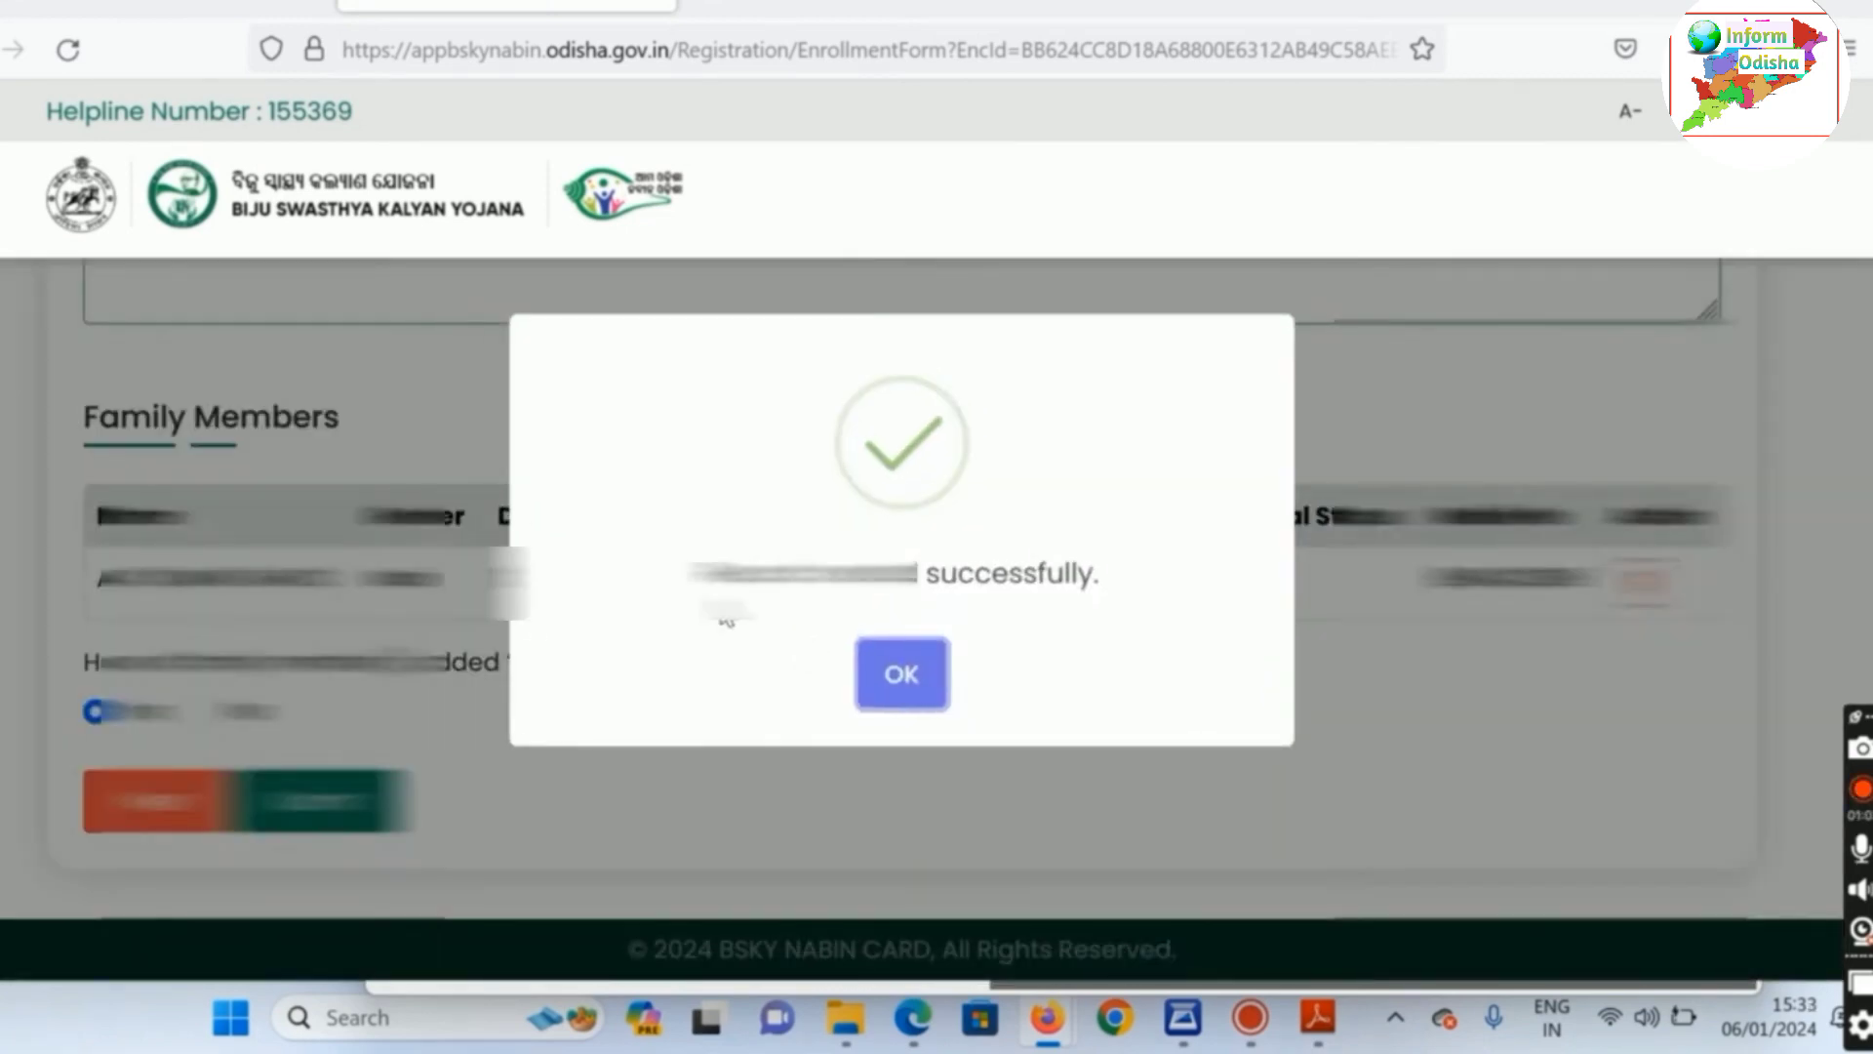
{"action": "left_click", "coordinate": [903, 675]}
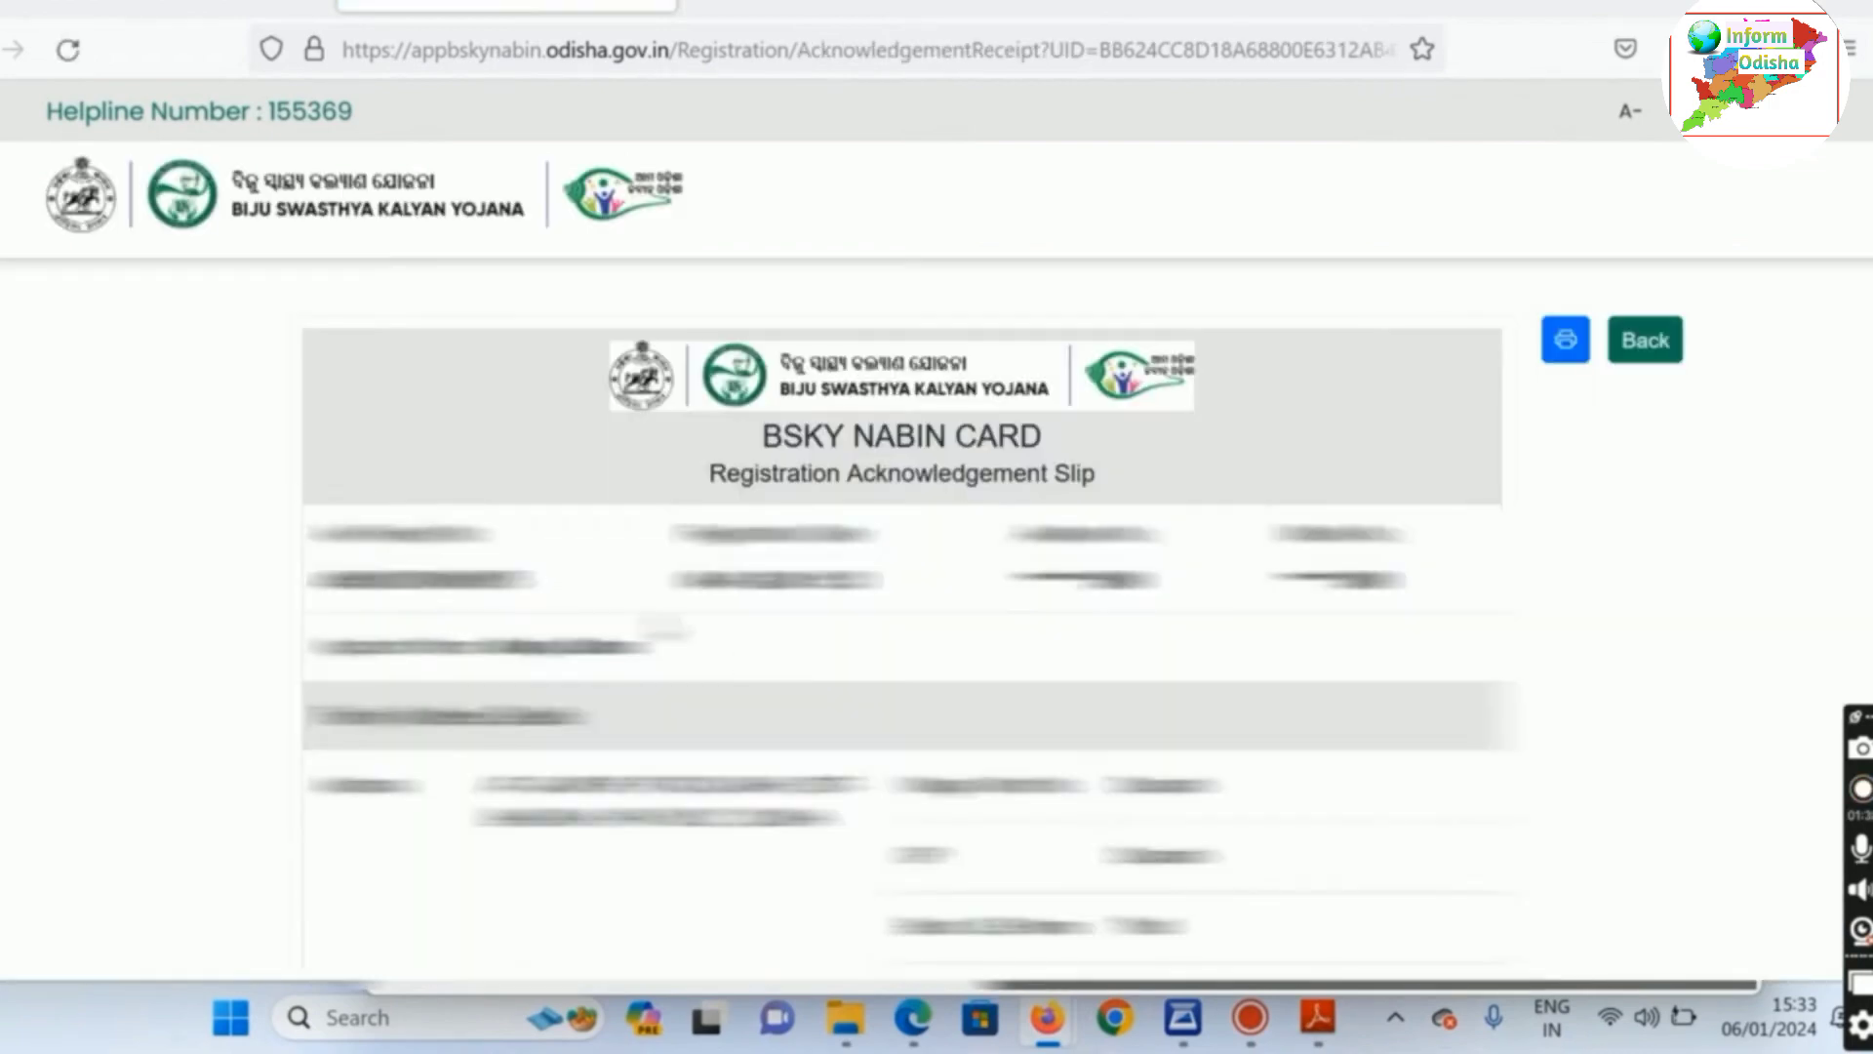
Print the Registration Acknowledgement Slip with the blue print button
{"action": "scroll", "coordinate": [908, 625], "scroll_direction": "down", "scroll_amount": 5}
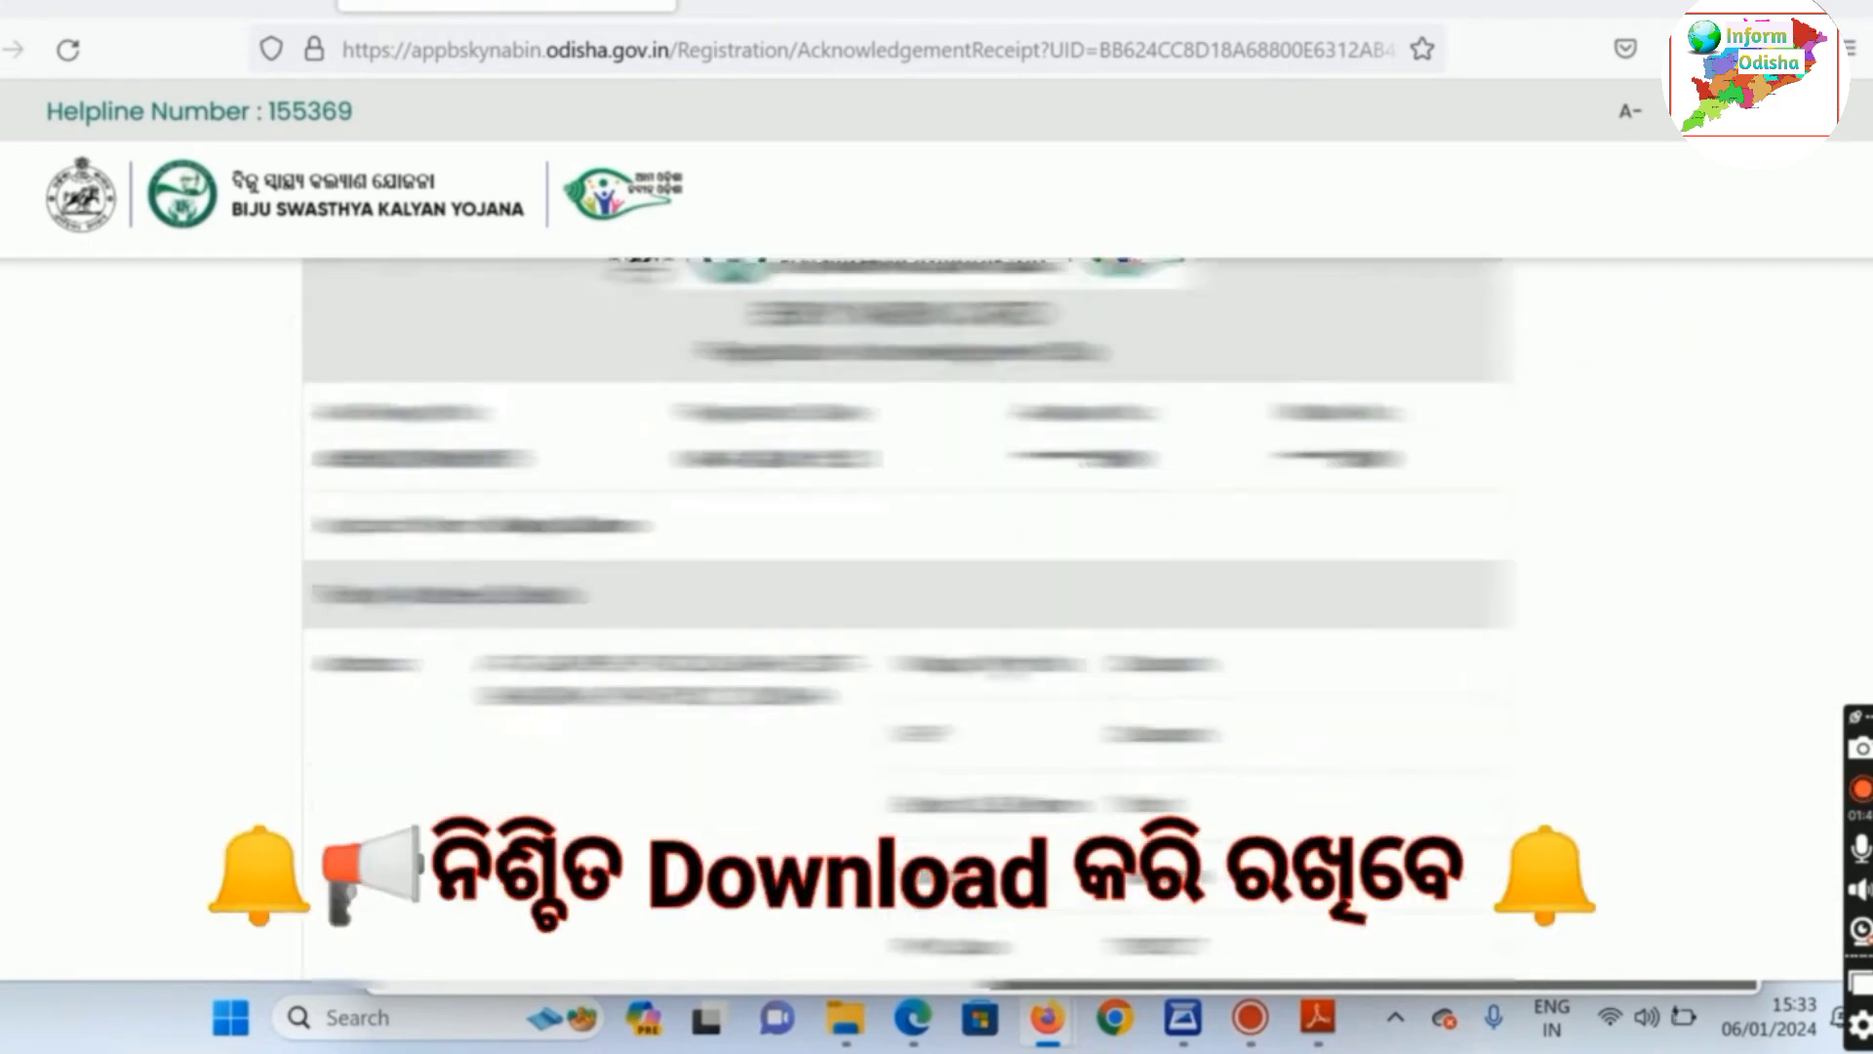
{"action": "scroll", "coordinate": [1542, 542], "scroll_direction": "up", "scroll_amount": 5}
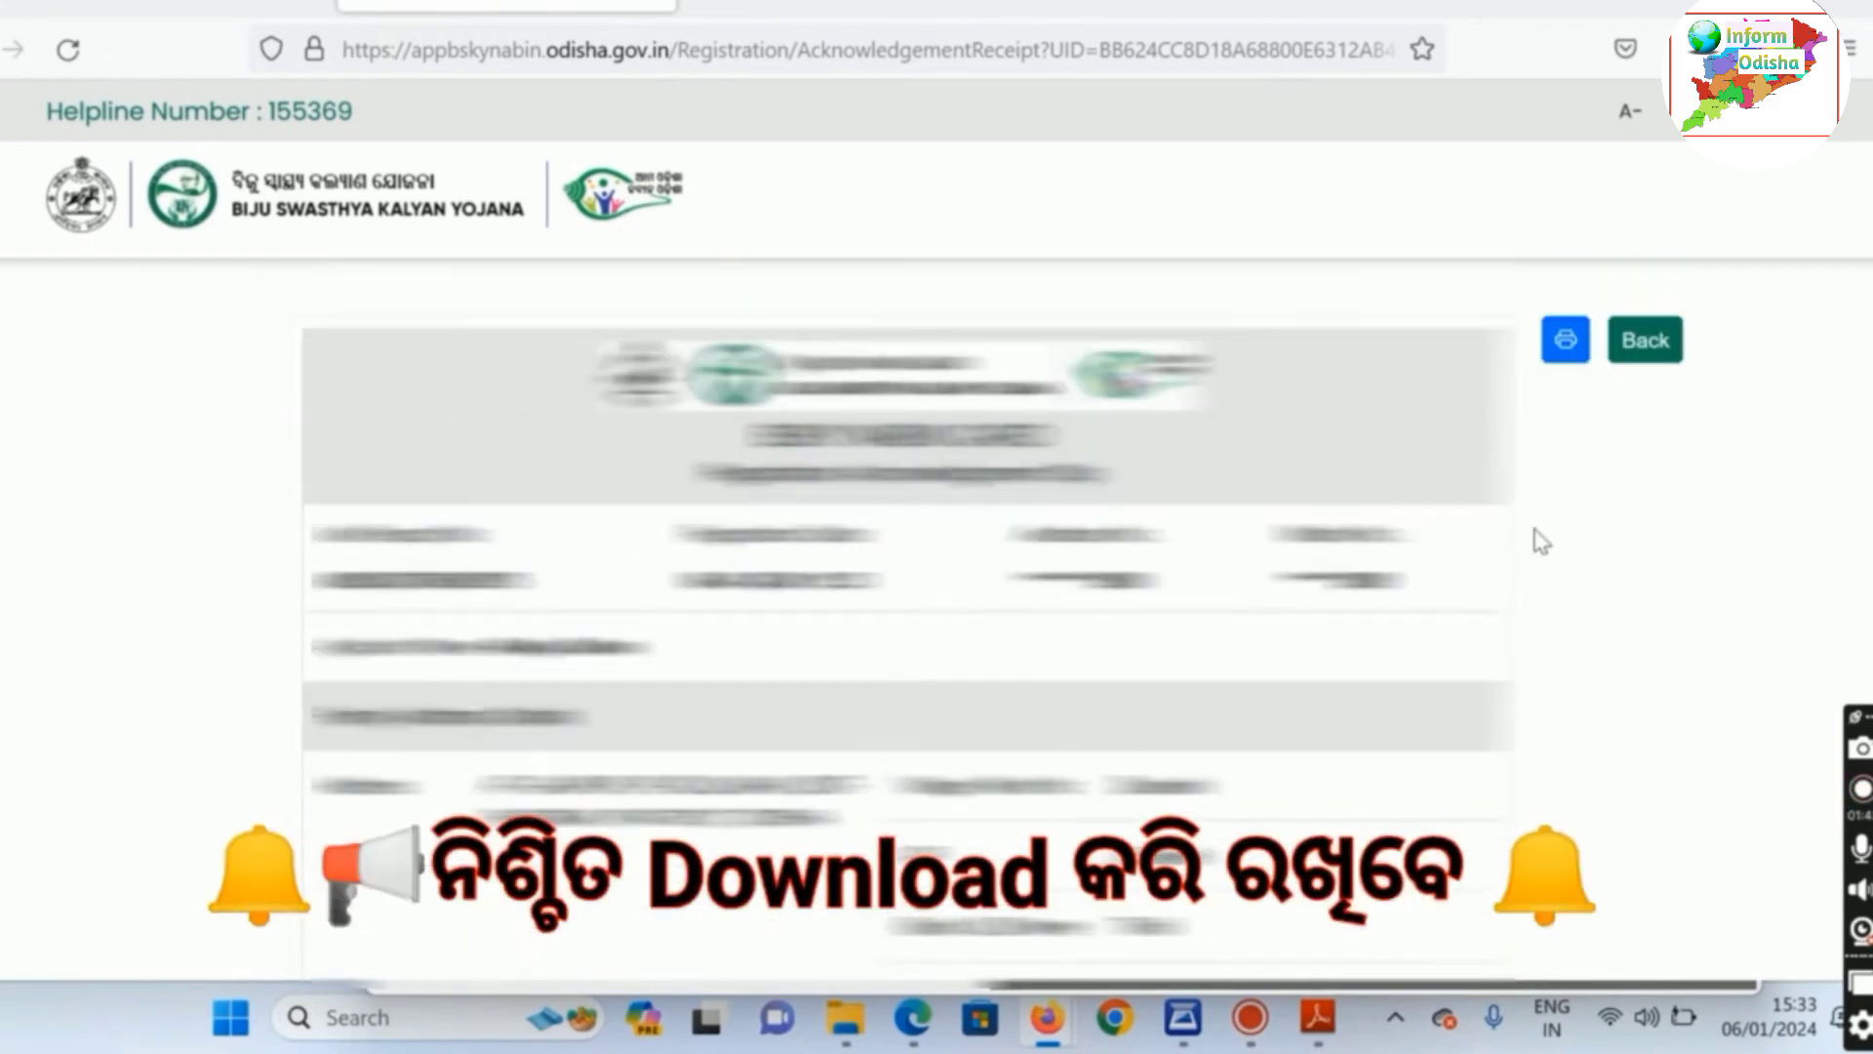
{"action": "left_click", "coordinate": [1566, 344]}
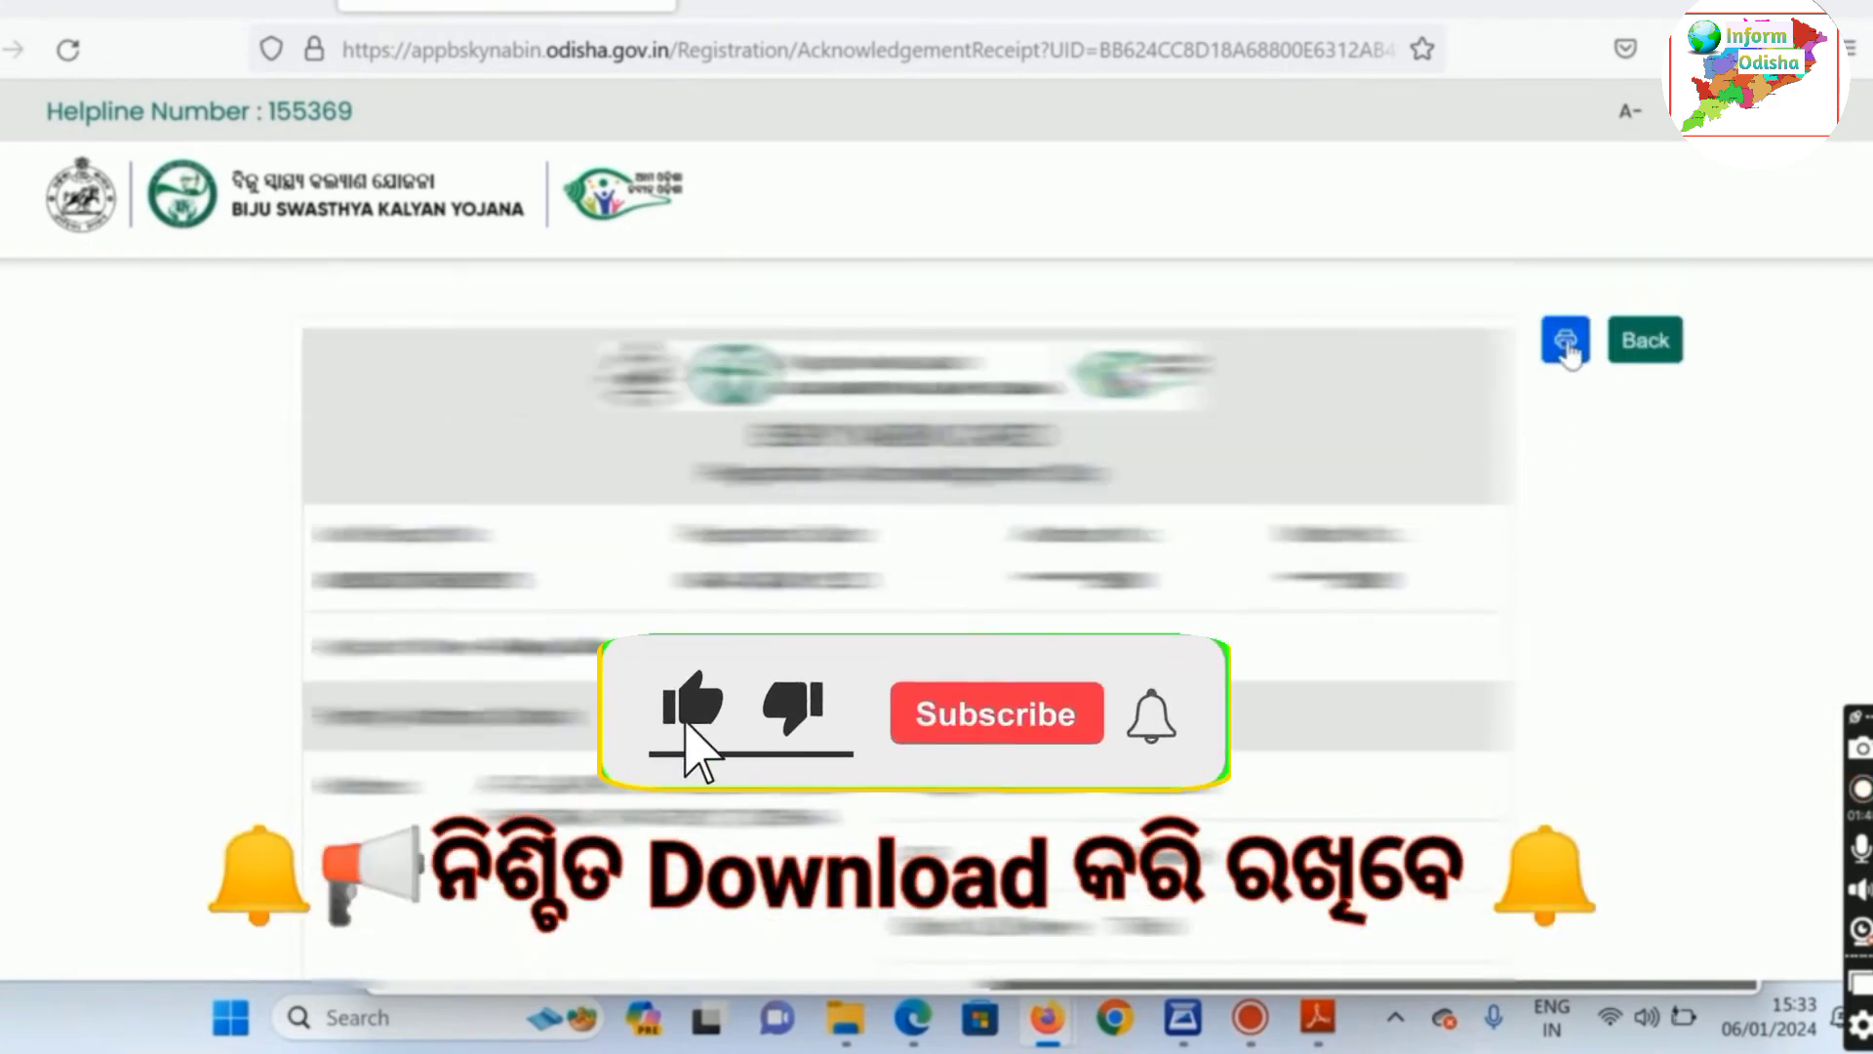